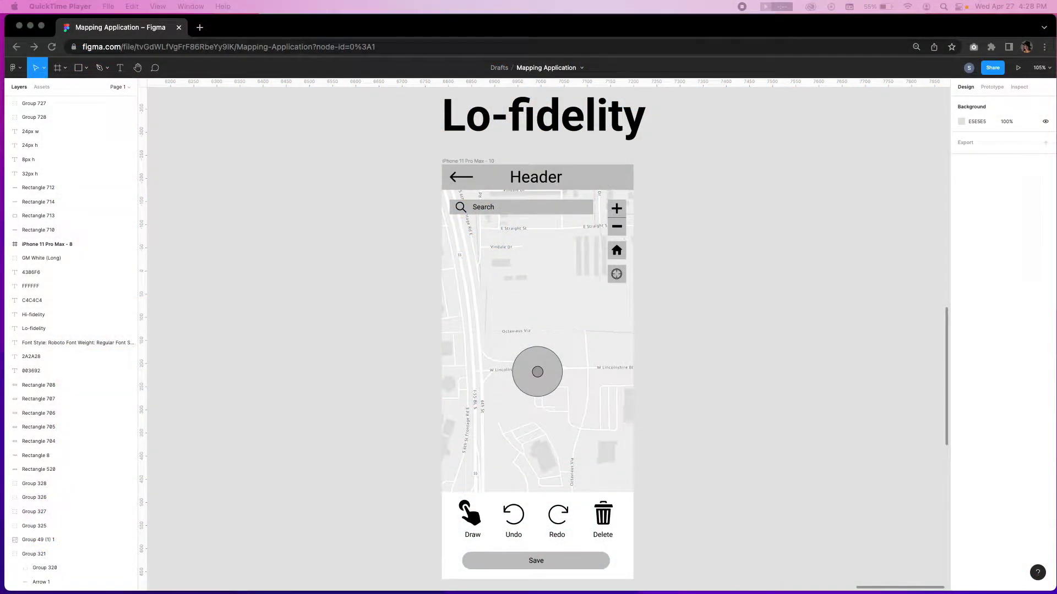
Step: Bring the Figma file forward in Chrome and pan over to the Hi-fidelity mapping screen
left_click(755, 278)
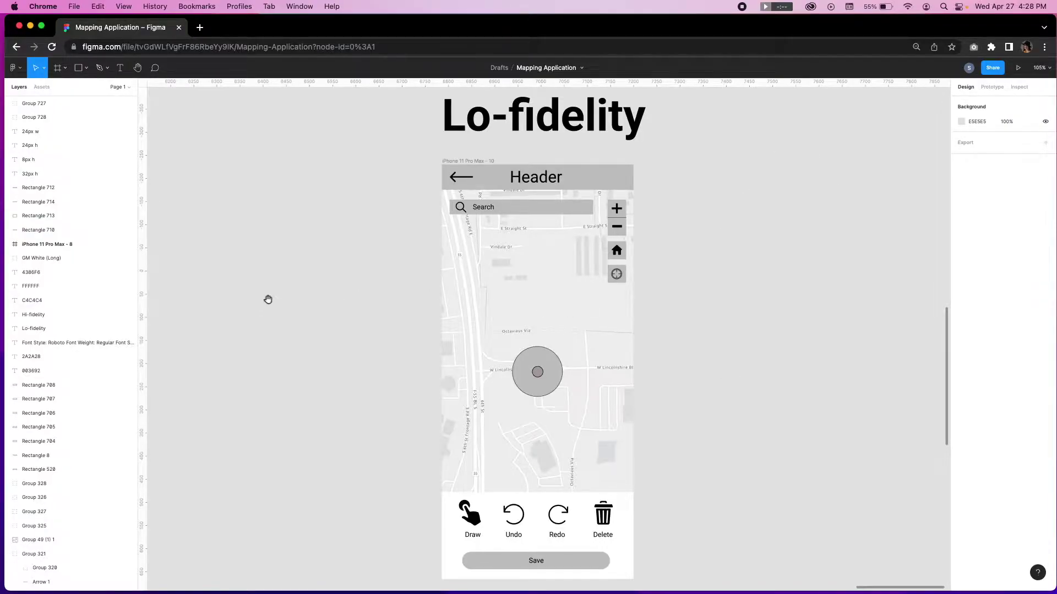
left_click_drag(266, 299, 805, 300)
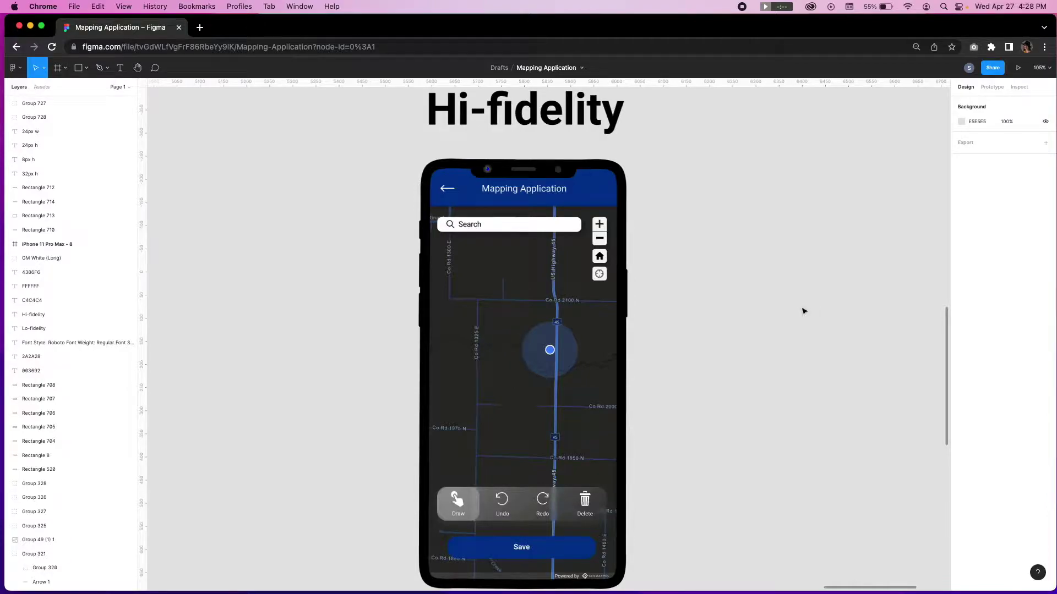
Step: Pan left and zoom out to bring the GEOMARVEL style guide into view
left_click_drag(196, 262, 509, 267)
left_click_drag(238, 286, 548, 290)
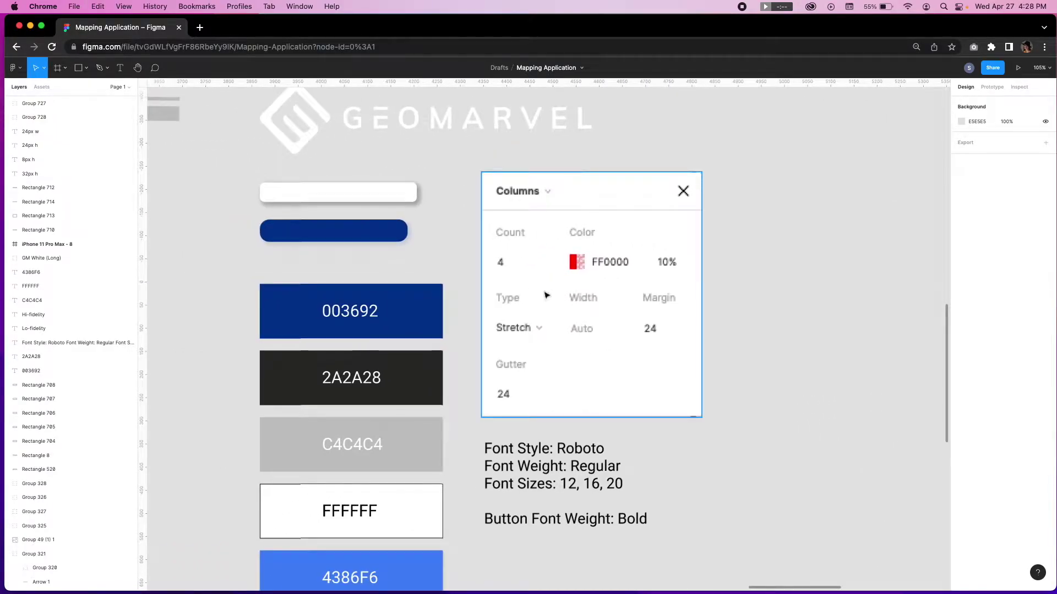
scroll(545, 295, "down", 5)
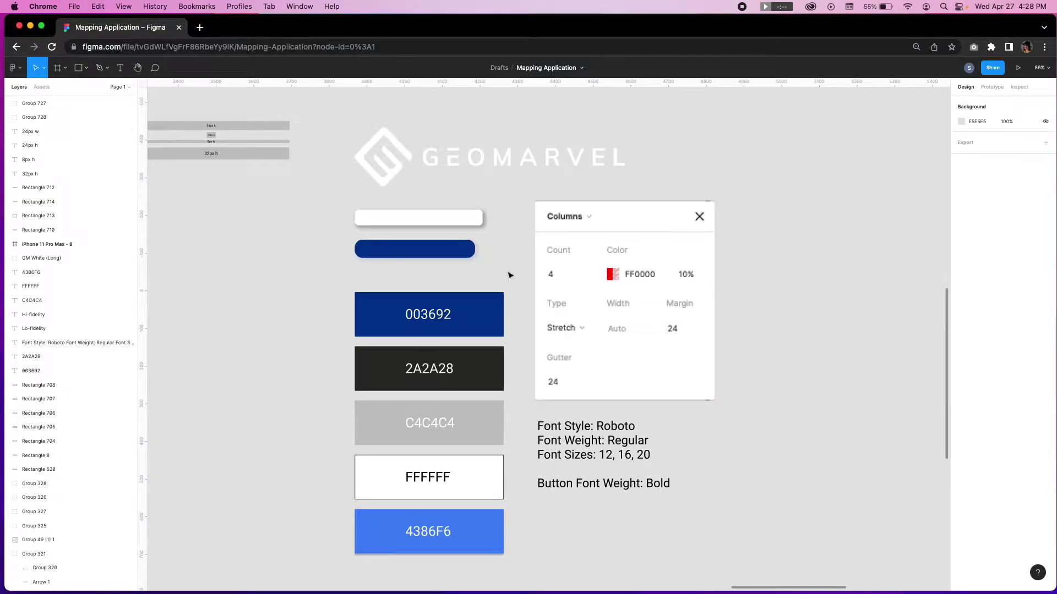
Step: Inspect the blue button sample, Columns grid settings, logo, font notes and five colour swatches
left_click(436, 246)
left_click(505, 252)
left_click(642, 295)
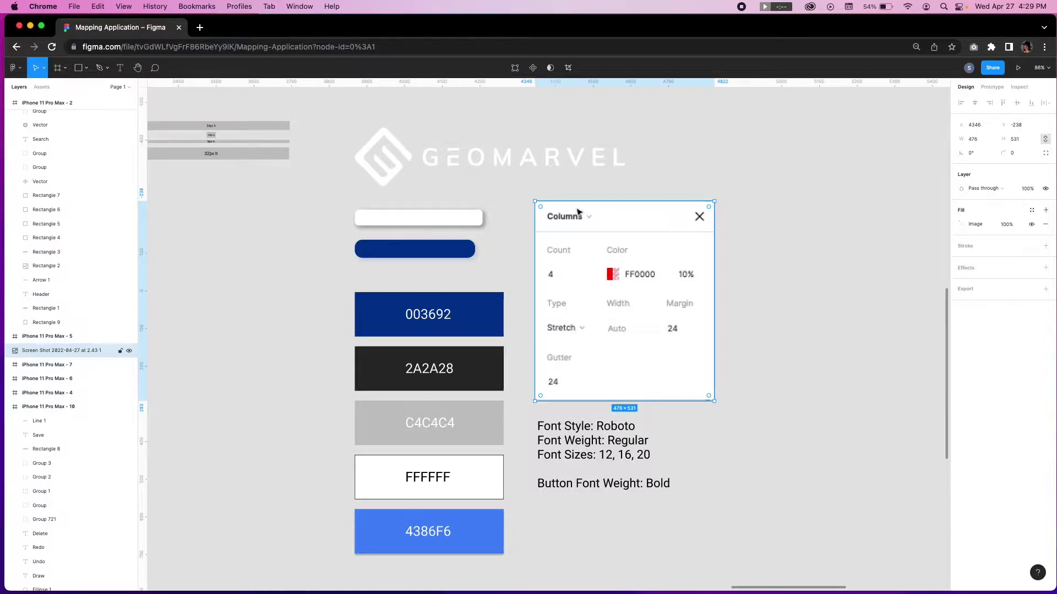
left_click(559, 166)
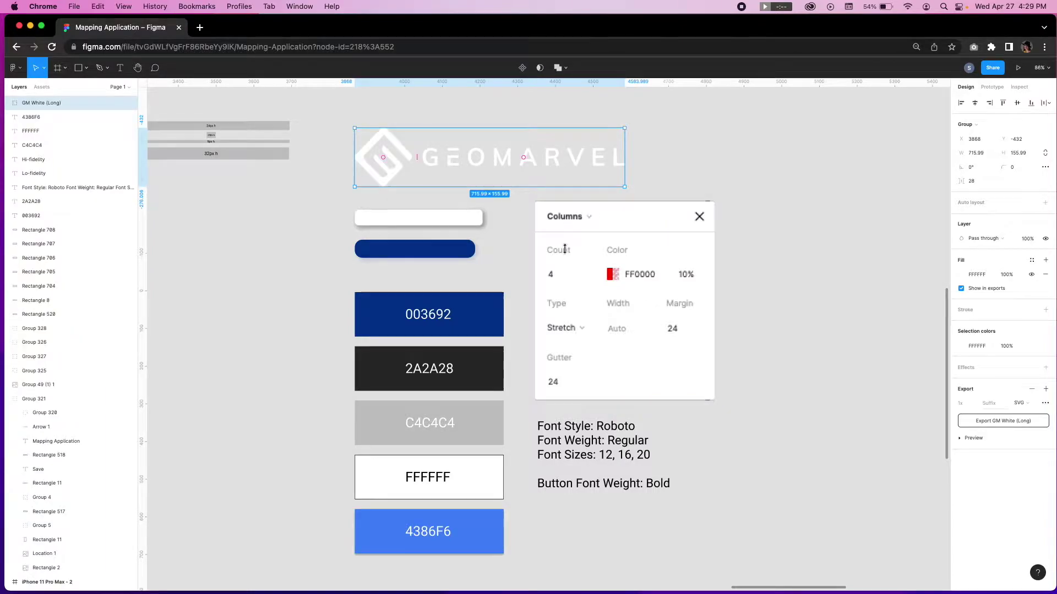
left_click(556, 463)
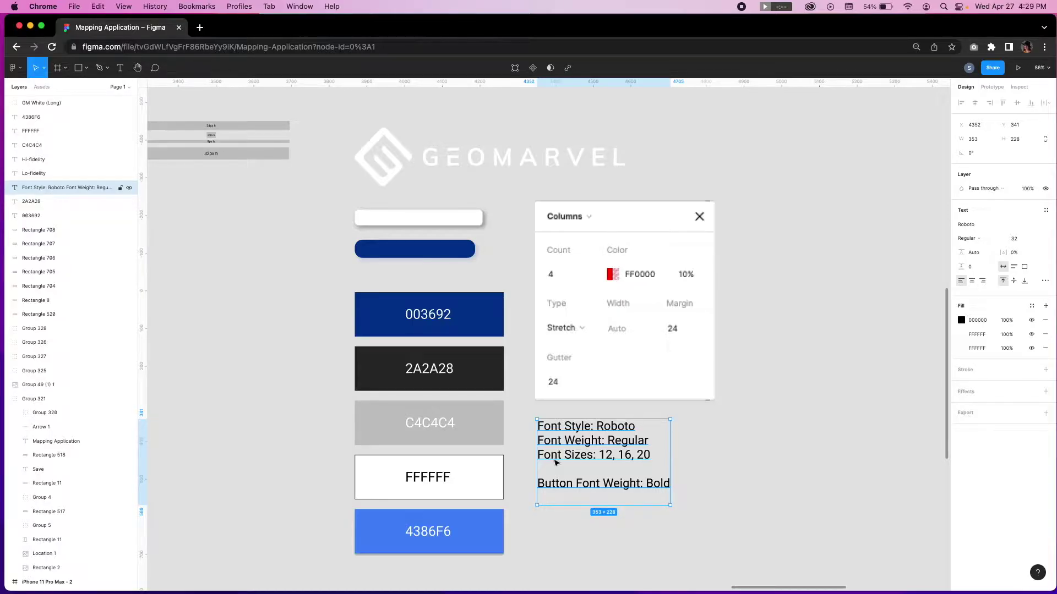
left_click(351, 284)
left_click_drag(352, 284, 490, 562)
left_click(617, 567)
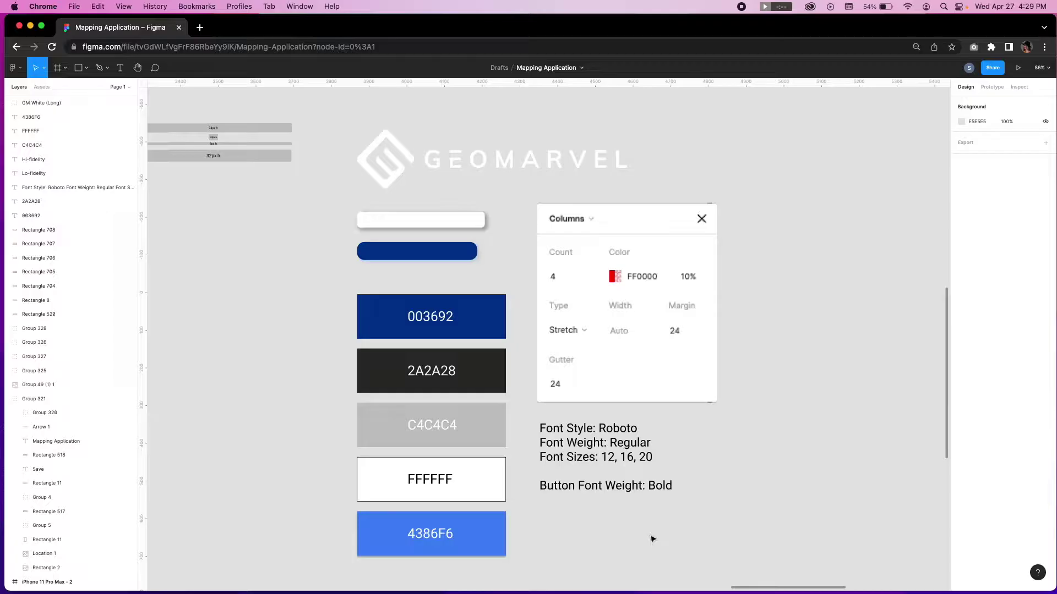
Step: Option-drag the iPhone 11 Pro Max - 9 wireframe to its right, creating iPhone 11 Pro Max - 11
scroll(652, 541, "left", 10)
scroll(652, 541, "up", 2)
scroll(652, 538, "left", 5)
scroll(652, 538, "down", 2)
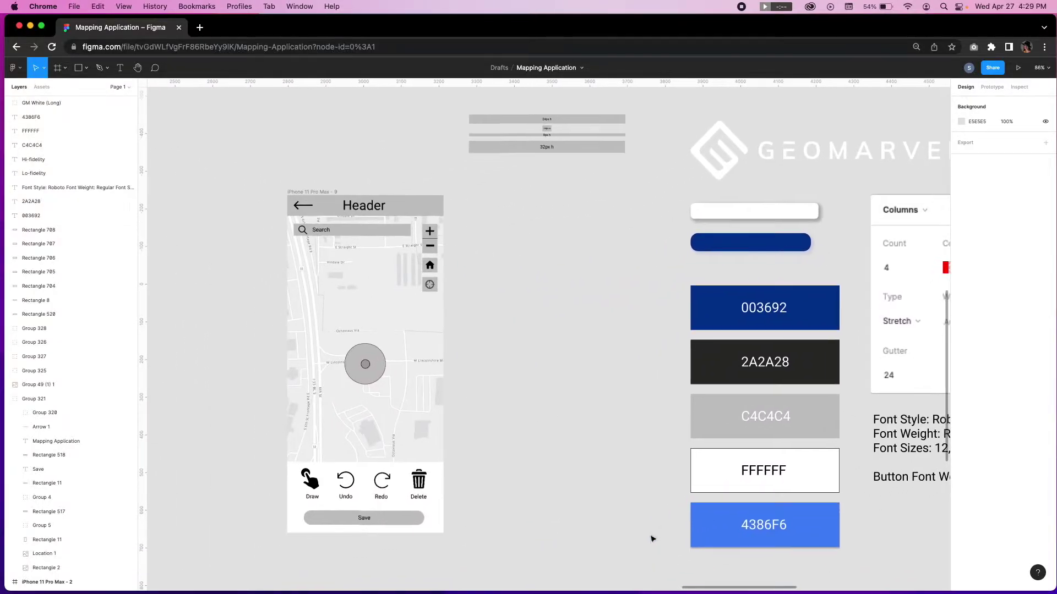
scroll(562, 457, "up", 3, "ctrl")
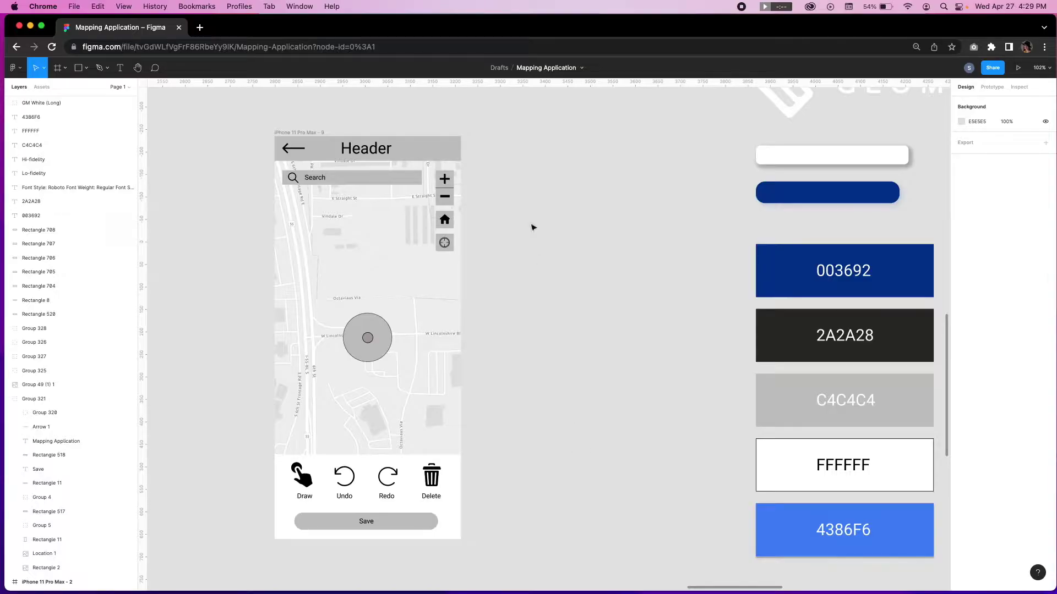
left_click(311, 134)
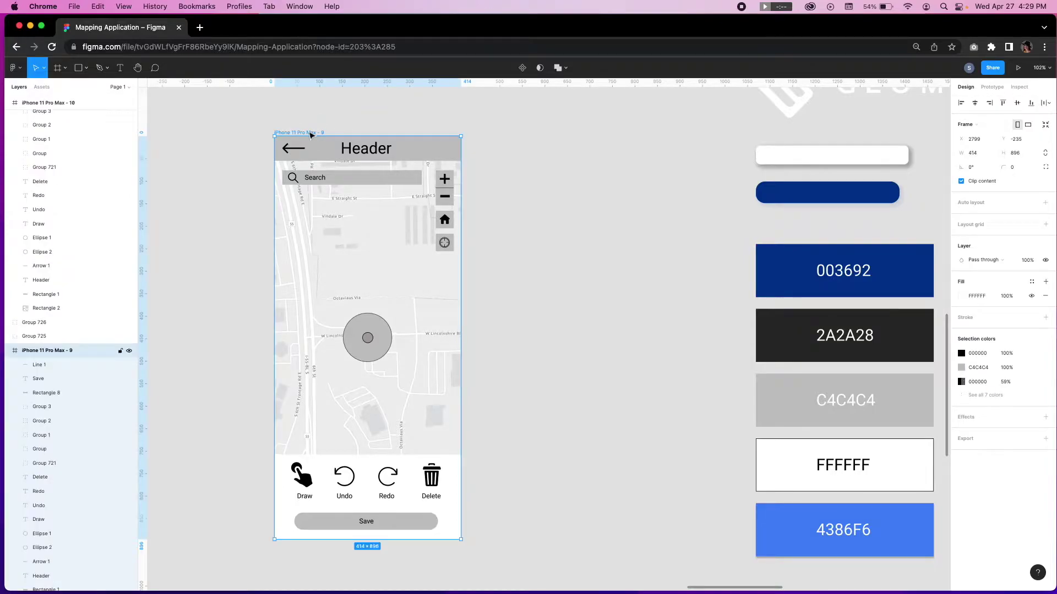
left_click_drag(311, 135, 527, 134)
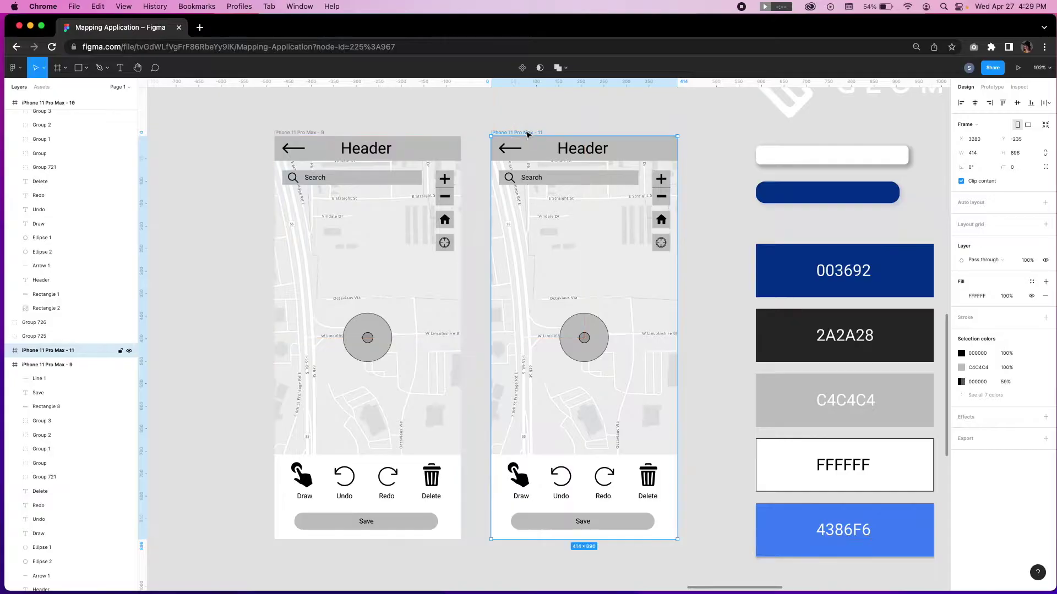
Step: Give the copied iPhone 11 Pro Max - 11 frame a 4-column layout grid with margin 24 and gutter 24
left_click(702, 249)
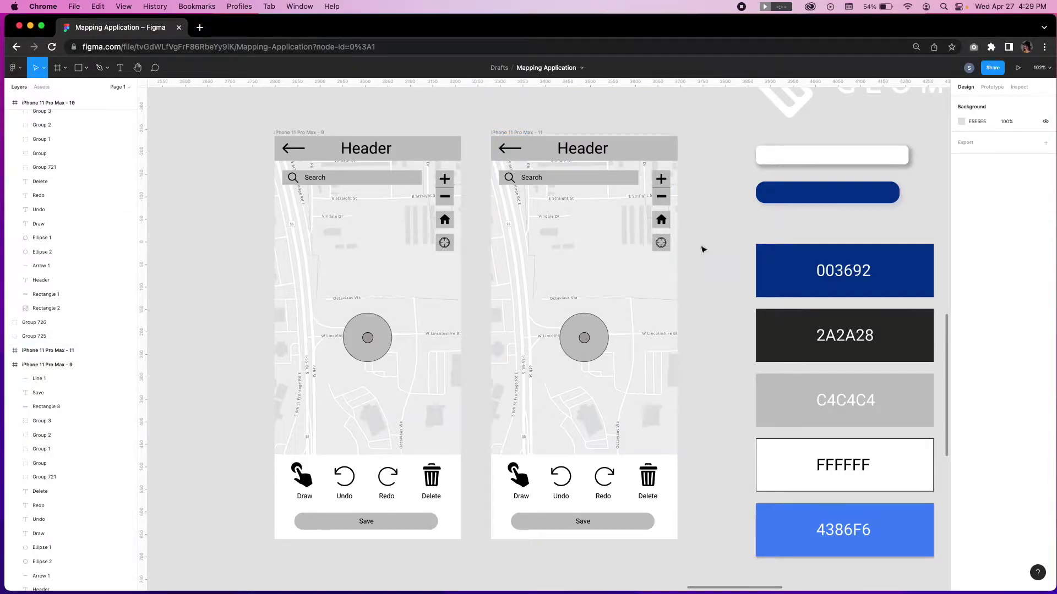
left_click(538, 133)
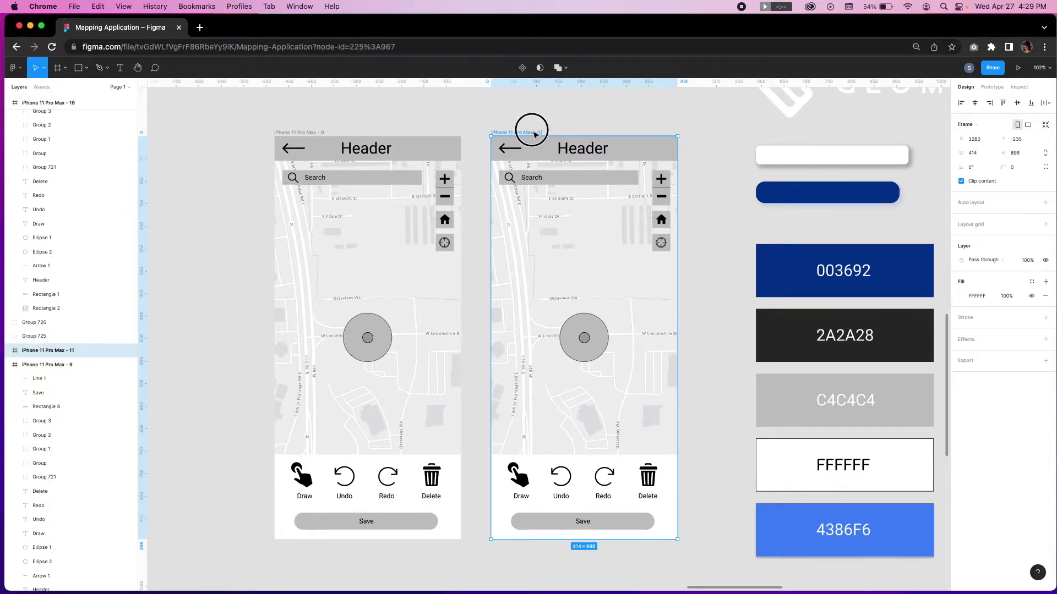
left_click(1045, 224)
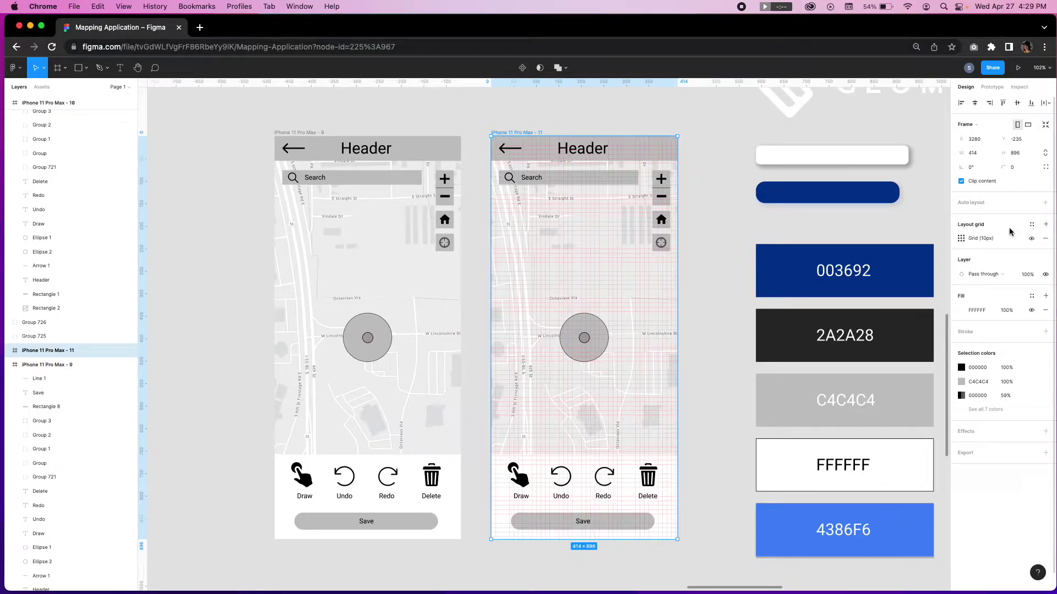
left_click(960, 238)
left_click(868, 243)
left_click(868, 252)
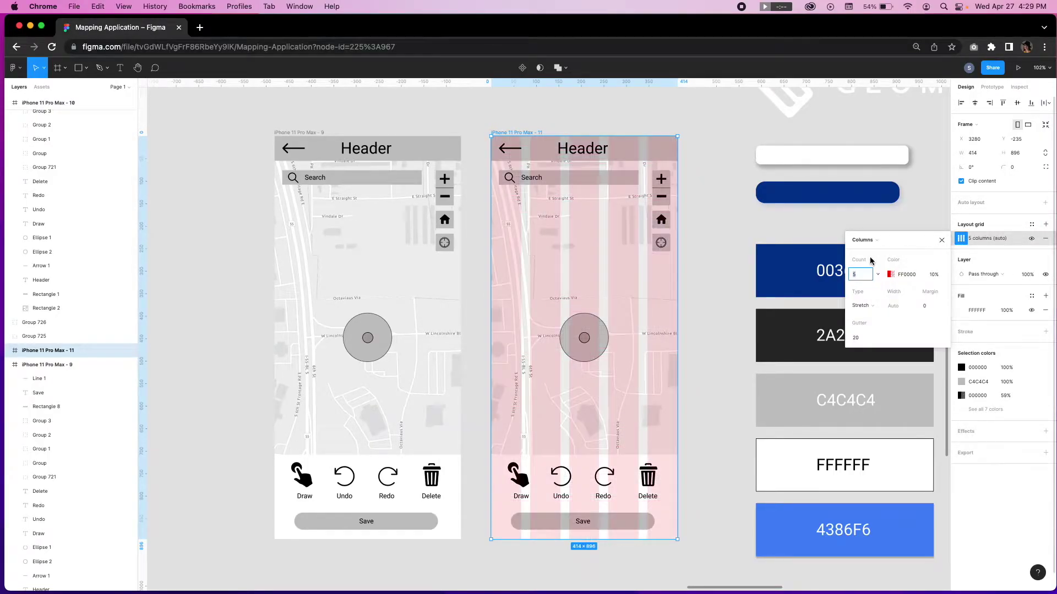
type("4")
left_click(933, 306)
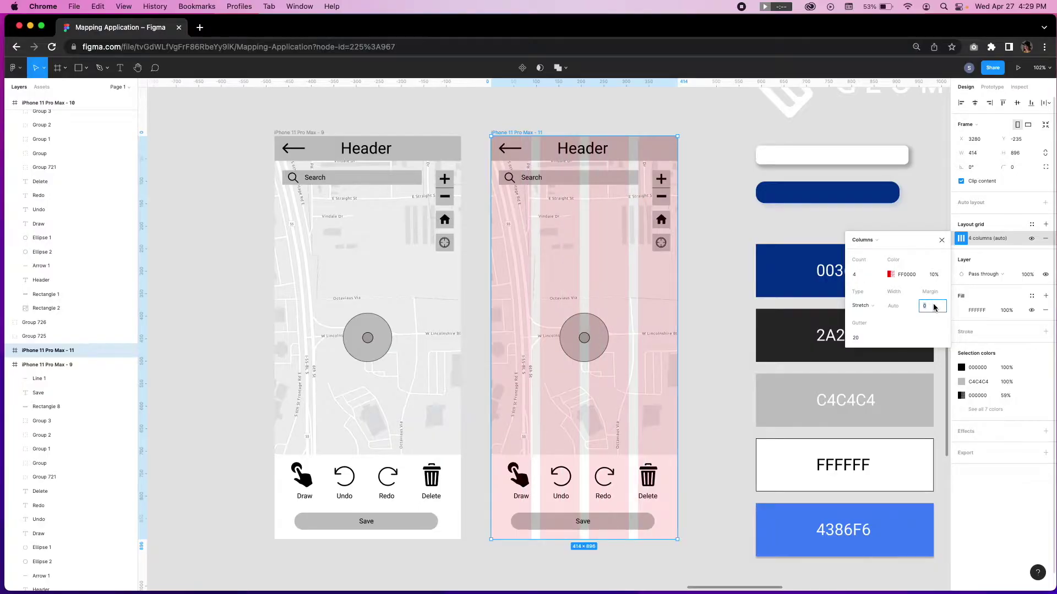
type("24")
left_click(862, 337)
type("2")
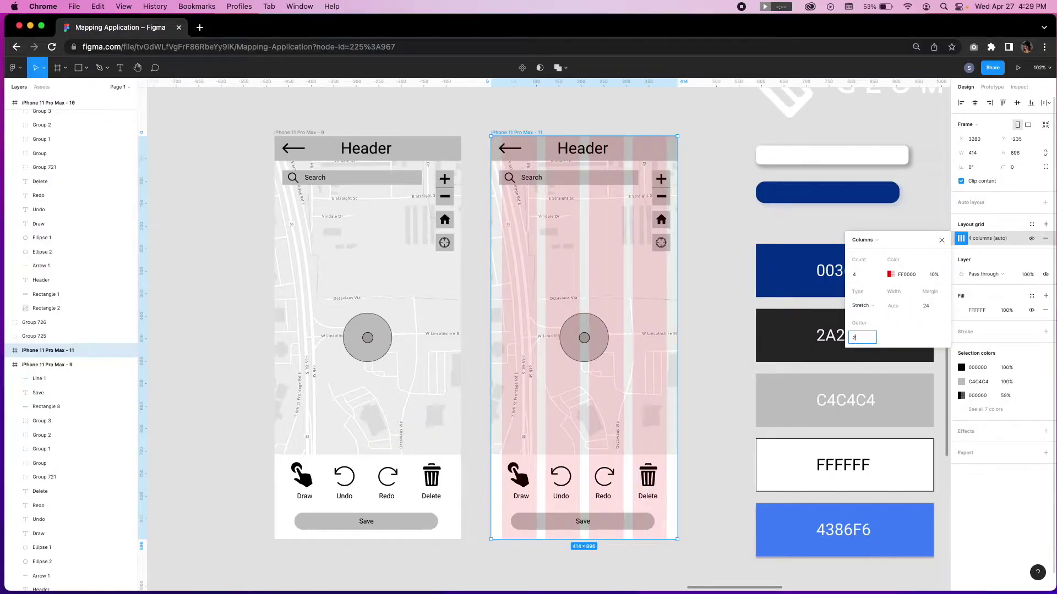
type("4")
key("Return")
left_click(703, 234)
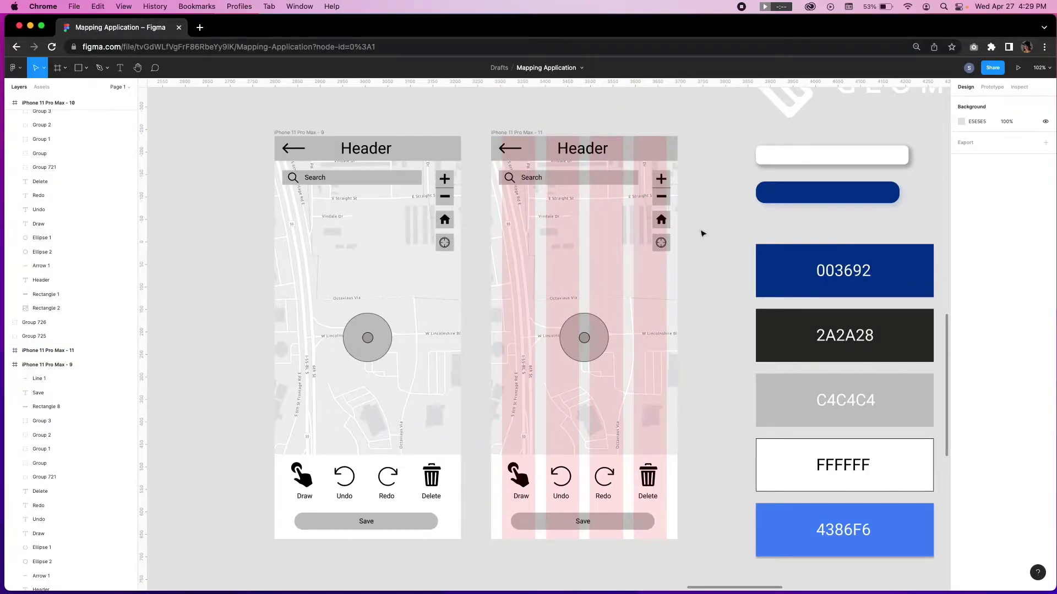
Step: Make the header bar 88 tall with a dark blue 003692 fill
left_click(633, 156)
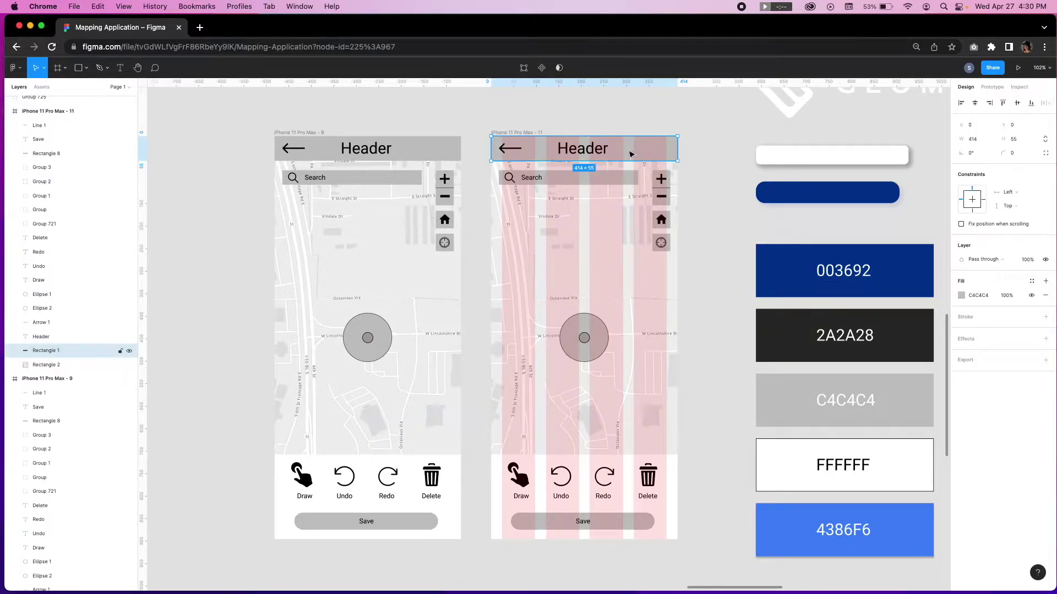
left_click(1016, 138)
type("88")
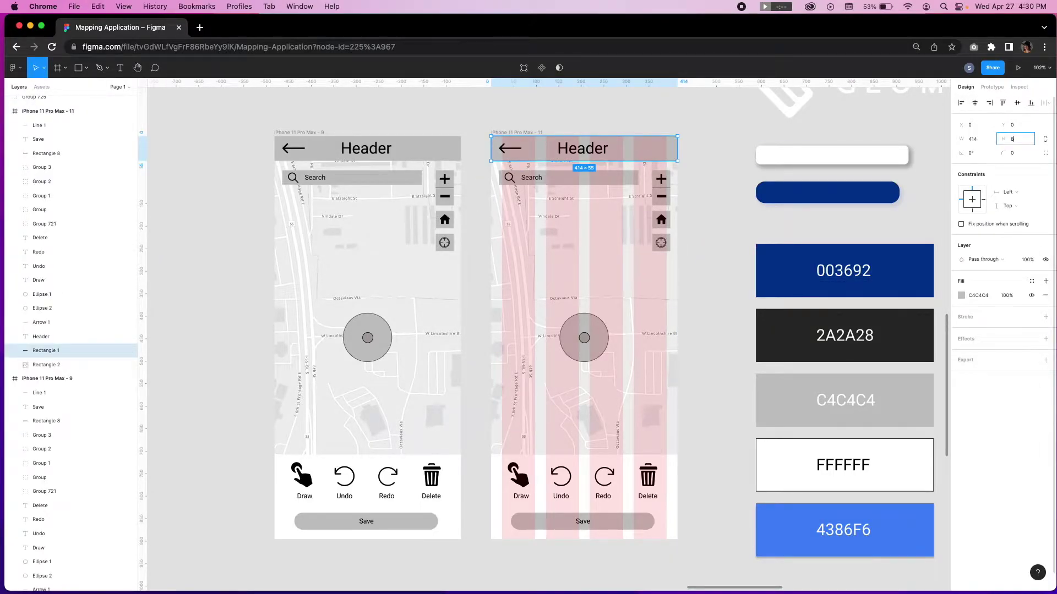
key("Return")
left_click(978, 296)
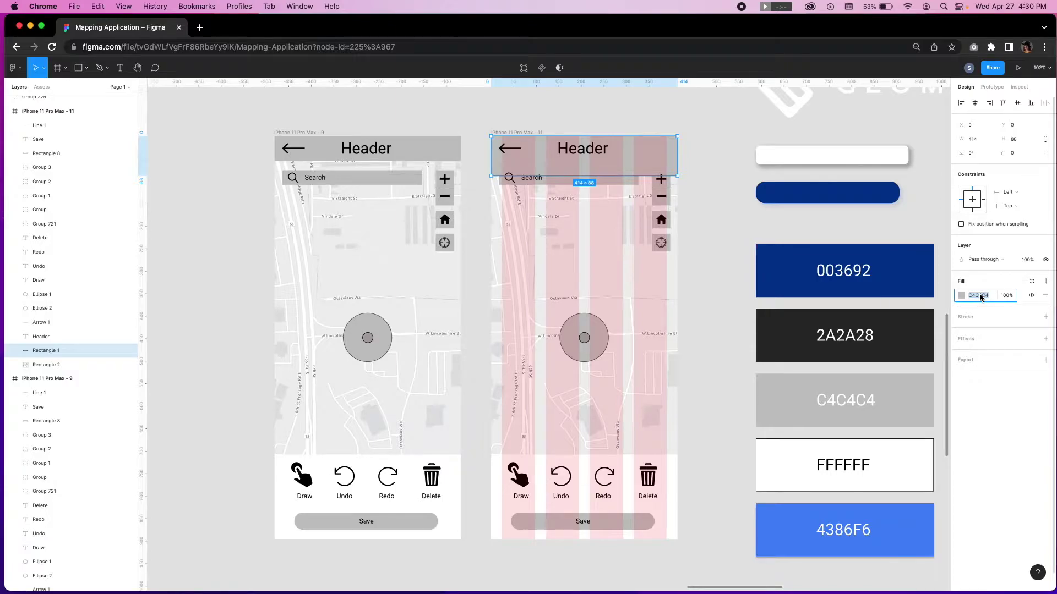
type("003692")
key("Return")
Step: Change the header title to white 20 pt 'Mapping Application' and move it lower in the bar
left_click(118, 336)
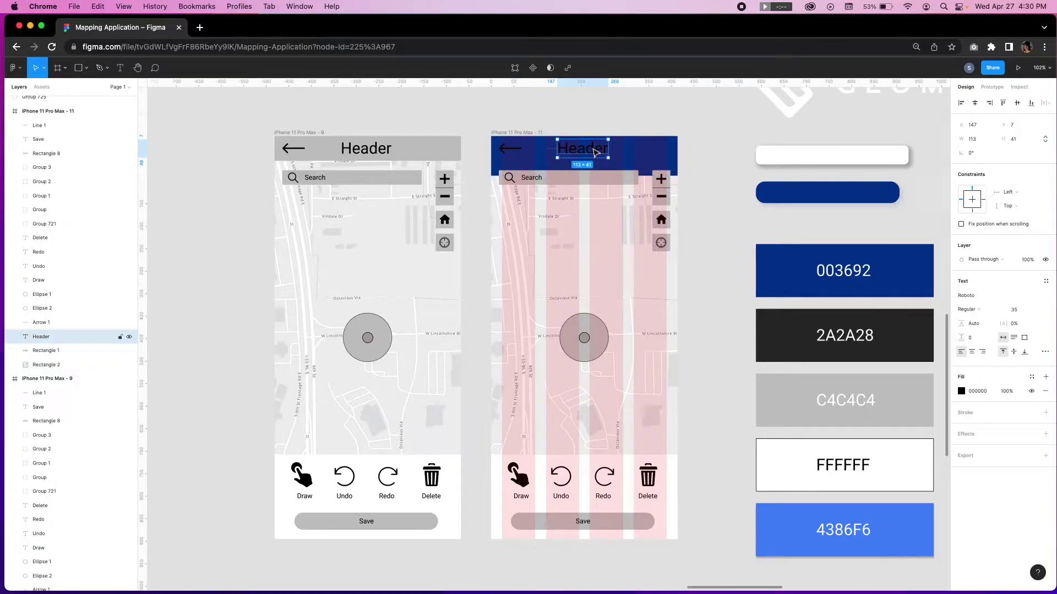
left_click(1022, 310)
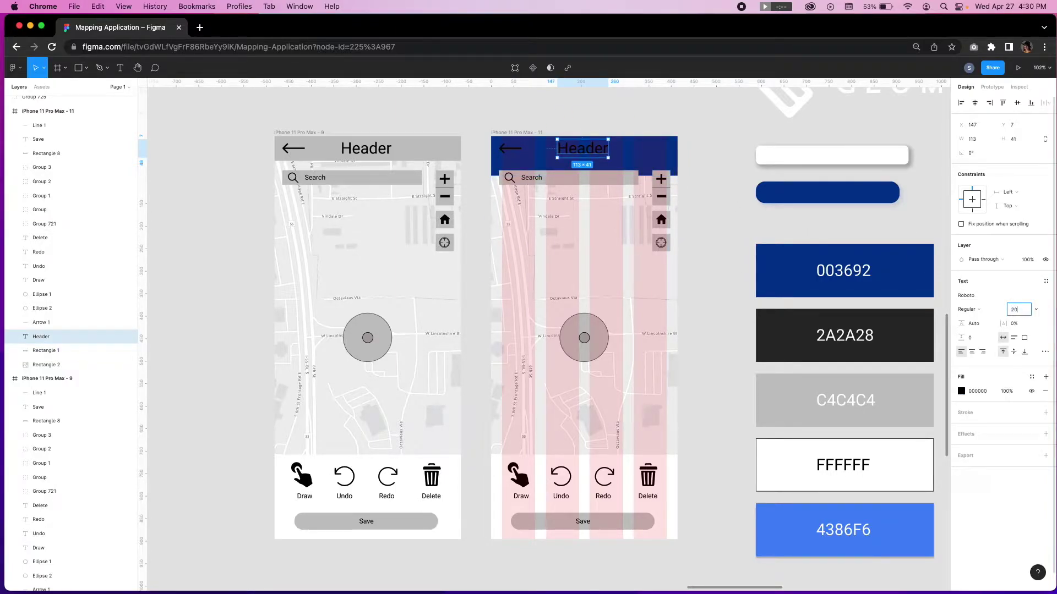
type("20")
key("Return")
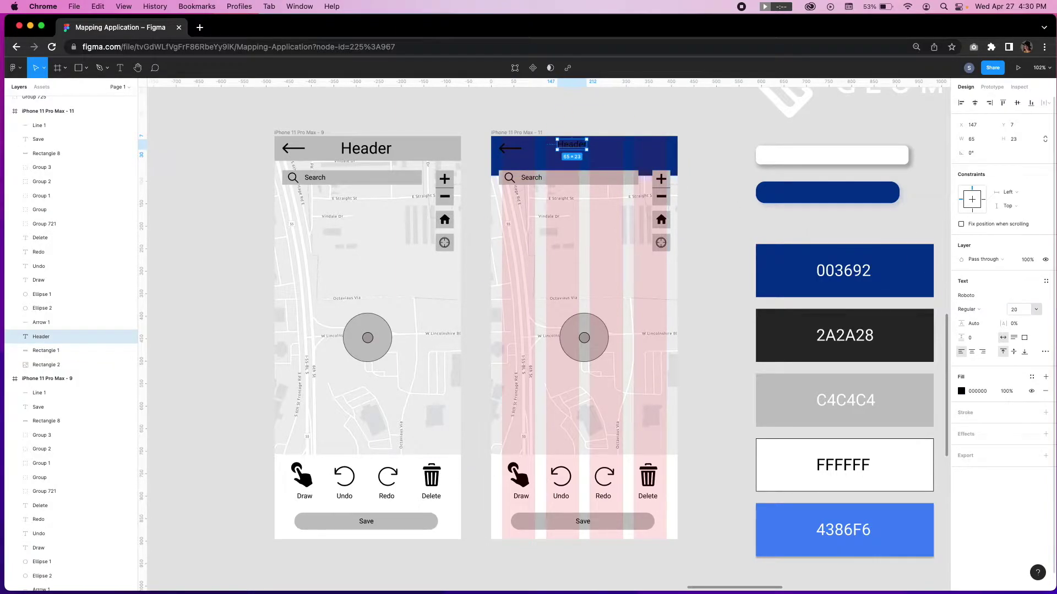
left_click(961, 391)
left_click(866, 548)
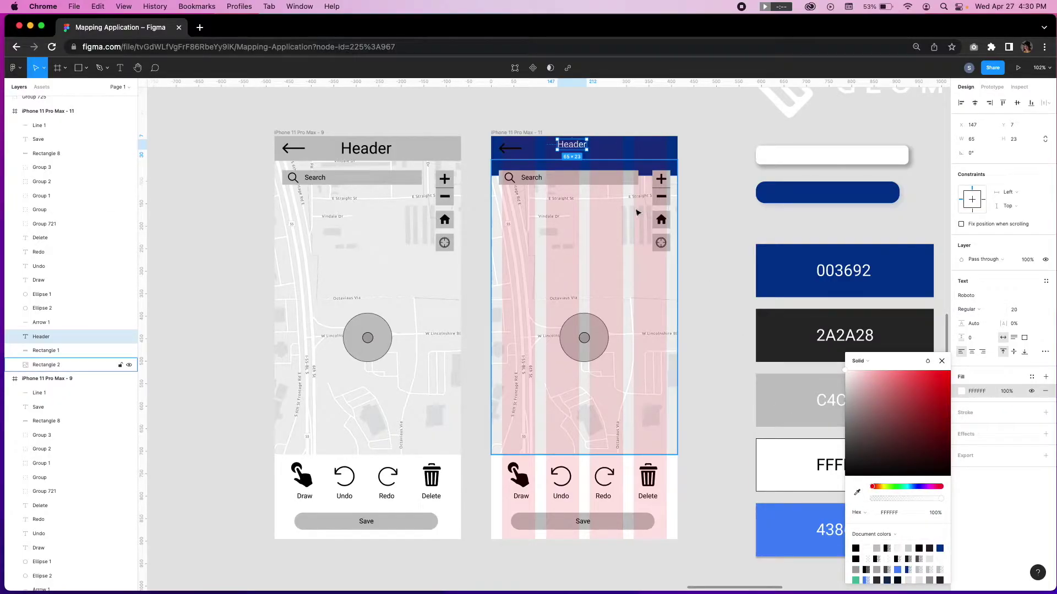
key("Return")
type("Mapping")
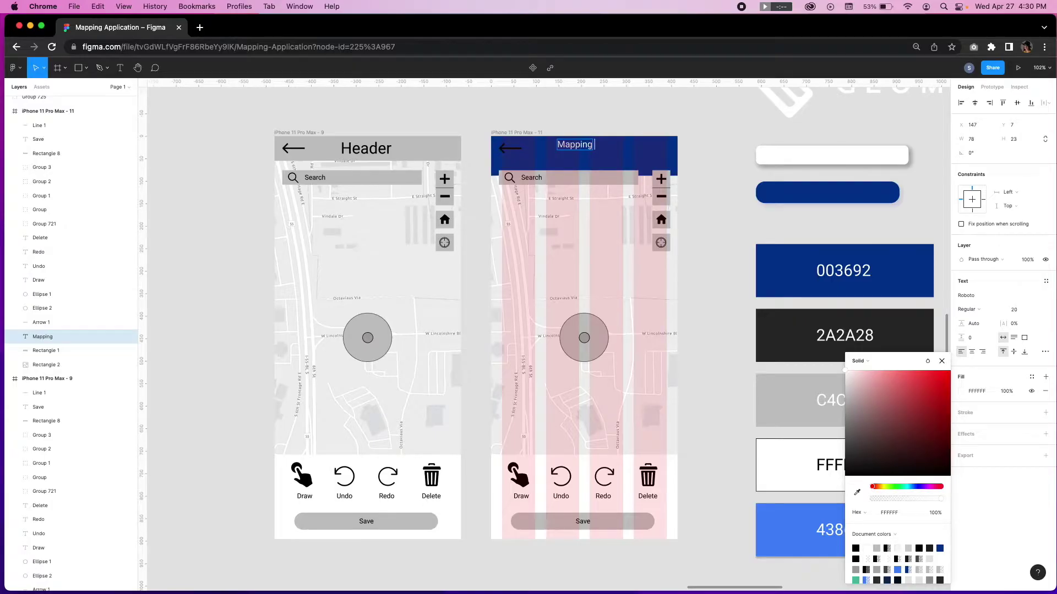
type(" Application")
key("Escape")
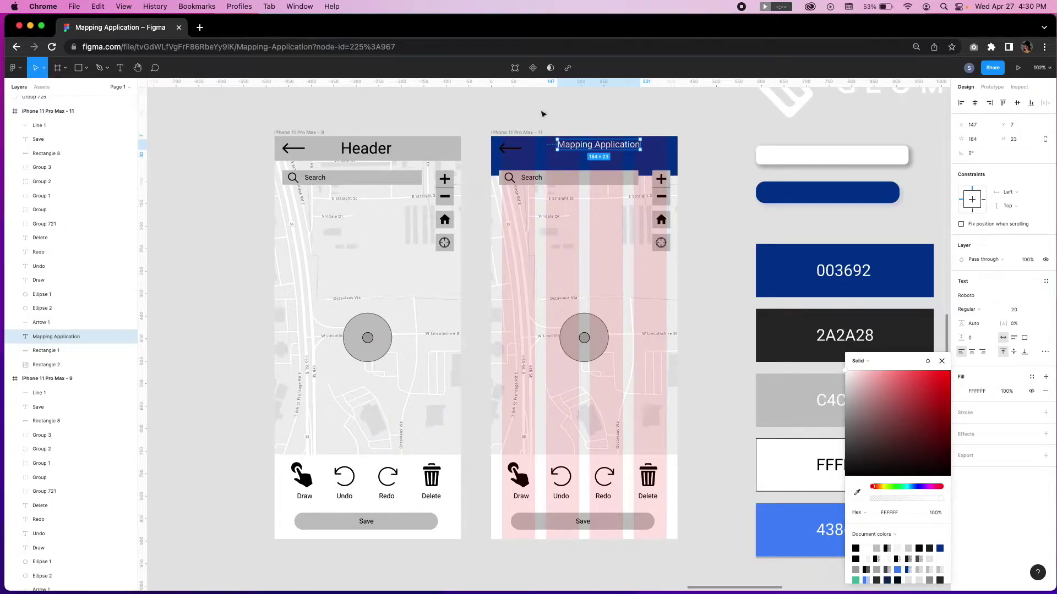
mouse_move(605, 146)
left_mouse_down()
mouse_move(591, 147)
mouse_move(589, 161)
left_mouse_up()
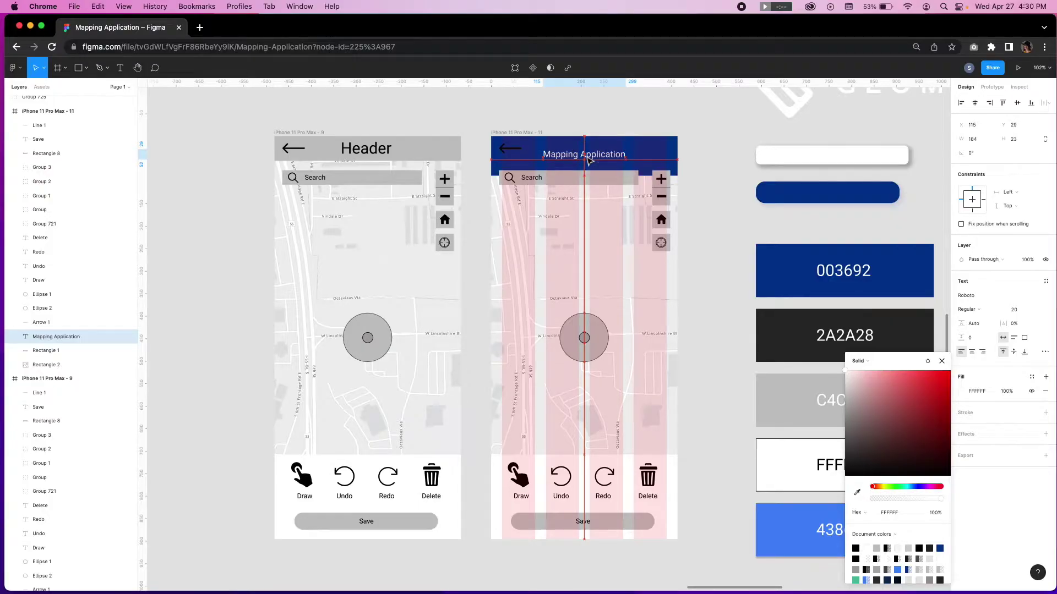
Step: Move the back arrow level with the title and give it a white stroke of weight 2
left_click(41, 322)
left_click_drag(521, 148, 514, 154)
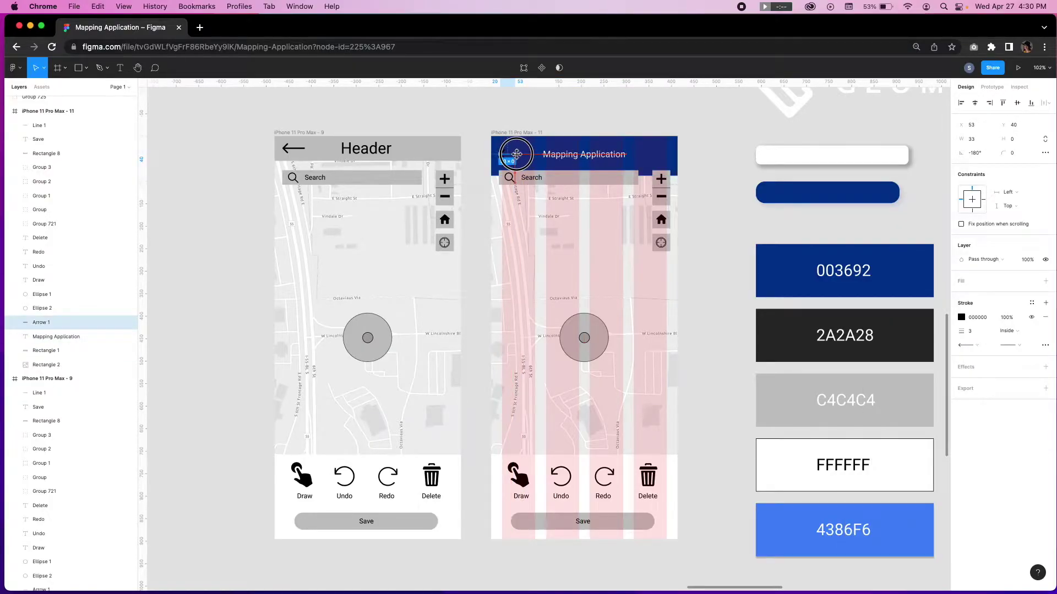
left_click(972, 333)
type("2")
key("Return")
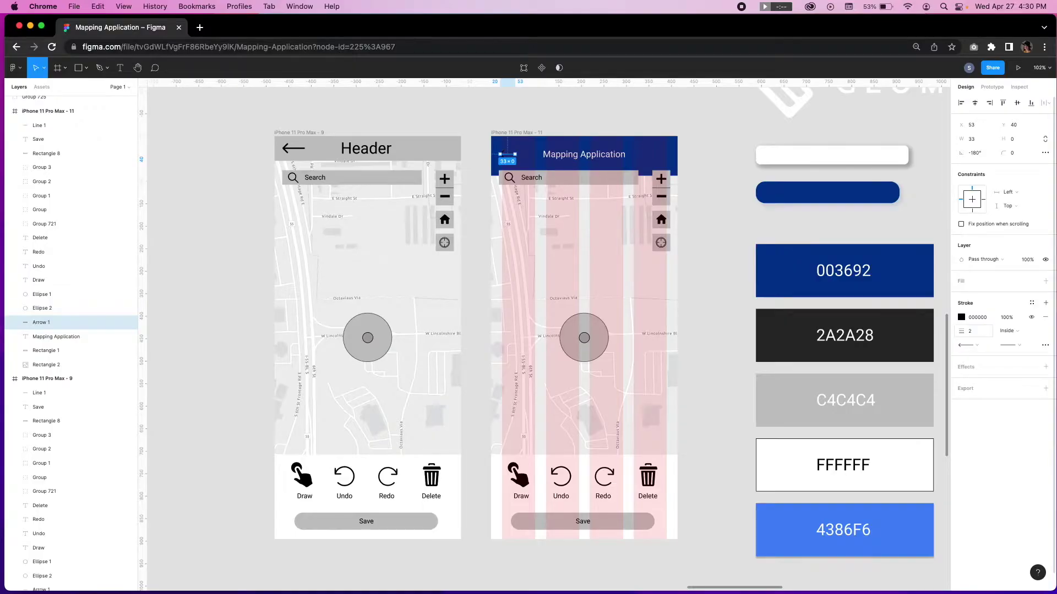
left_click(961, 318)
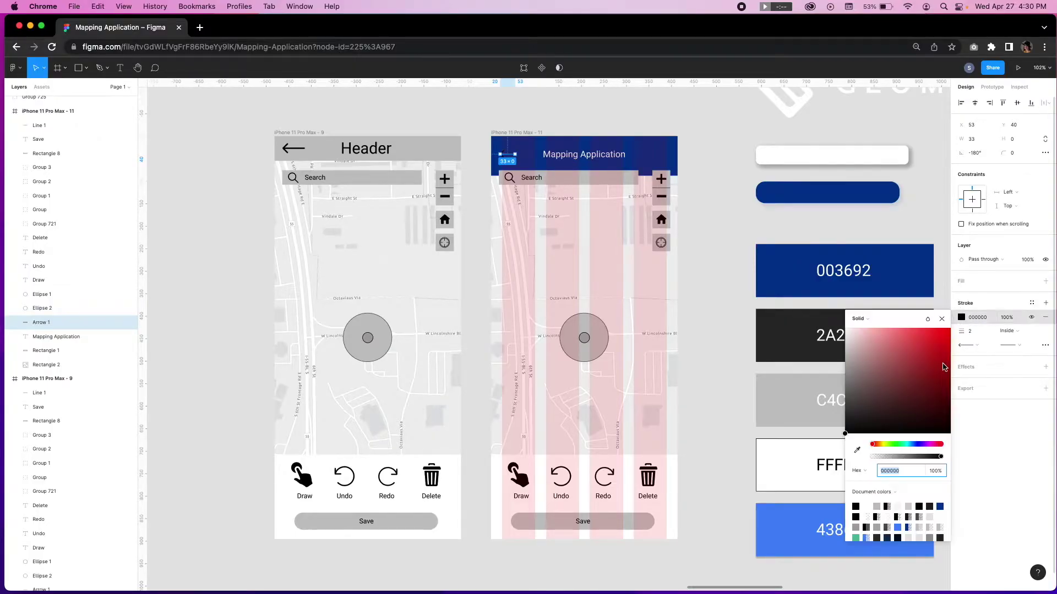
left_click(867, 505)
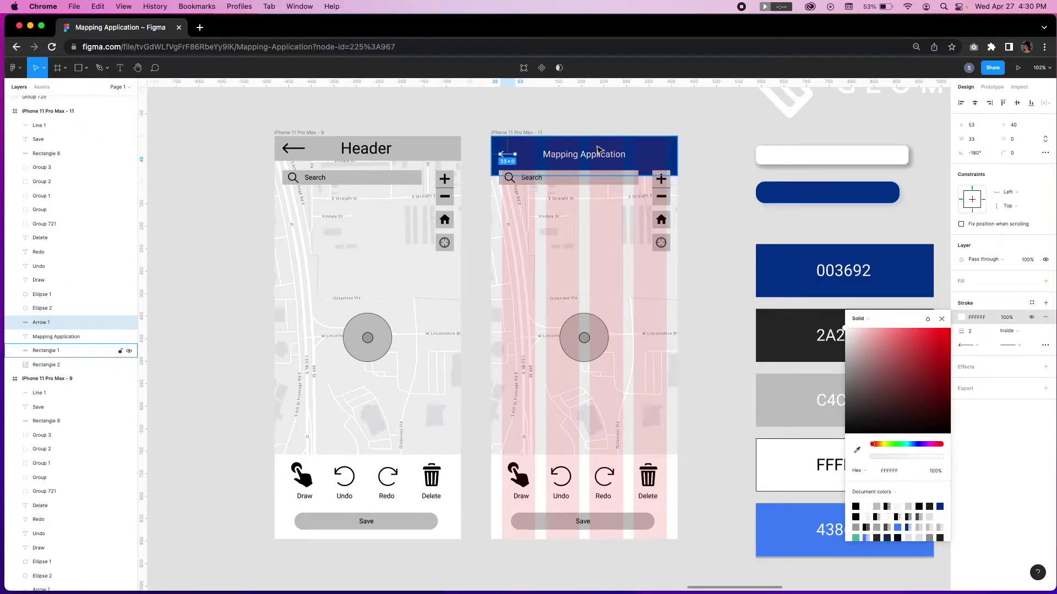
Step: Add a drop shadow to the blue header with Y offset 10 and blur 20
left_click(572, 165)
left_click(1046, 339)
left_click(961, 353)
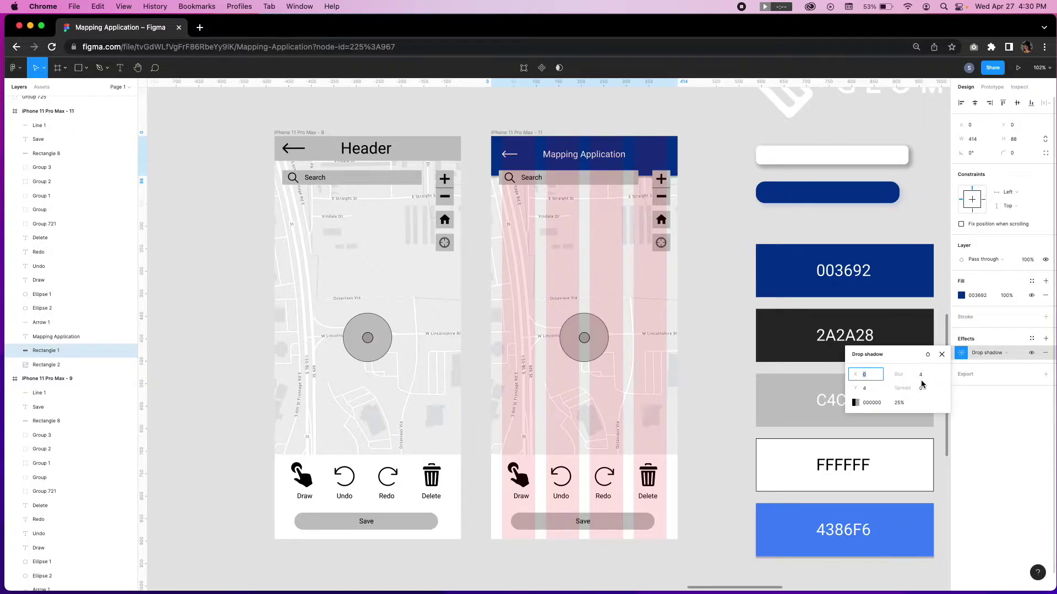
left_click(868, 390)
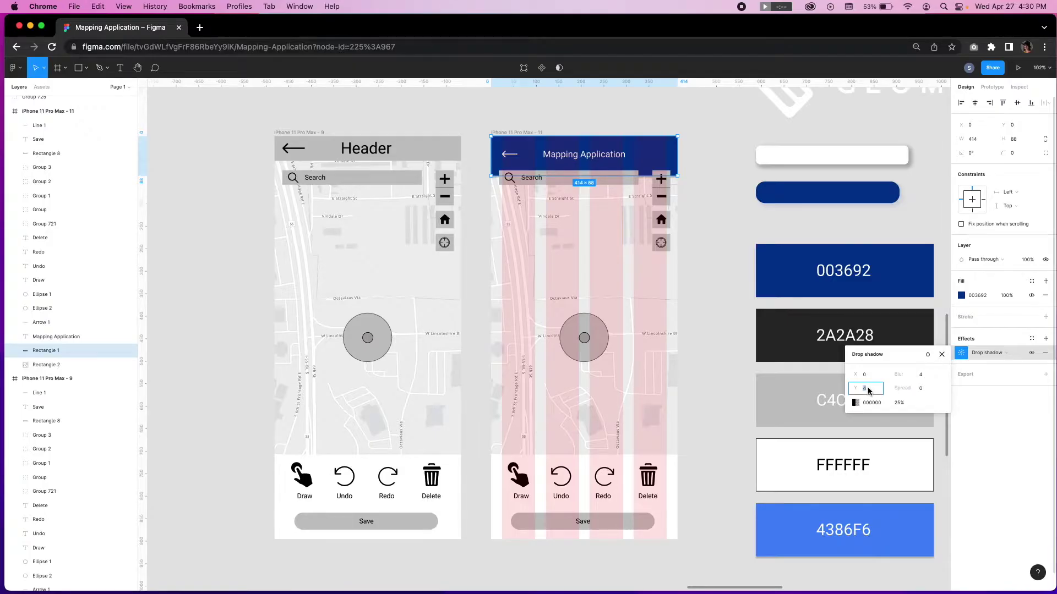
type("10")
key("Tab")
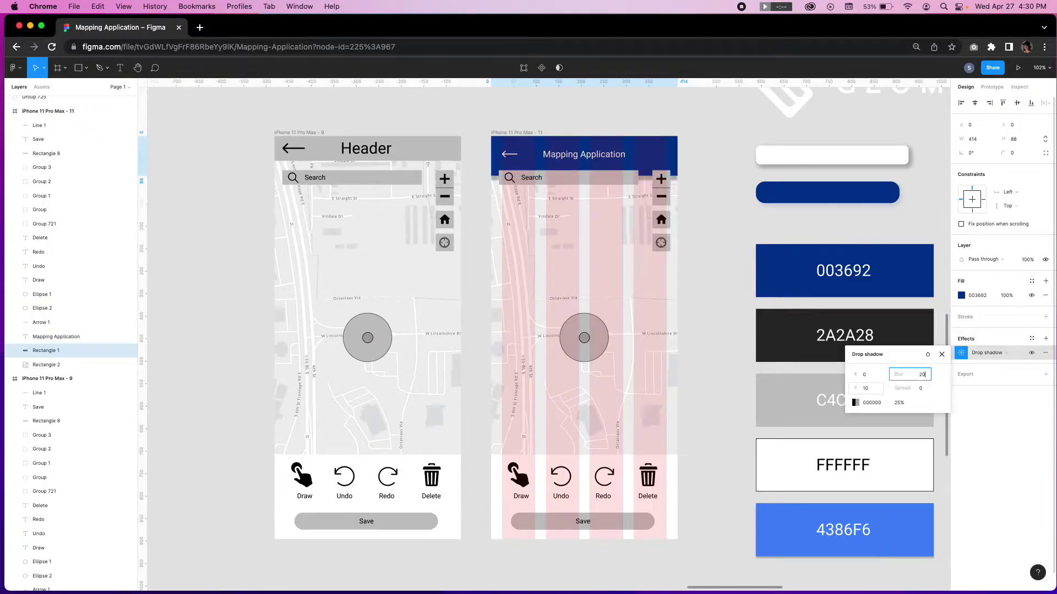
type("20")
key("Tab")
Step: Set the shadow colour to the header blue 003692 at 10% opacity
left_click(856, 405)
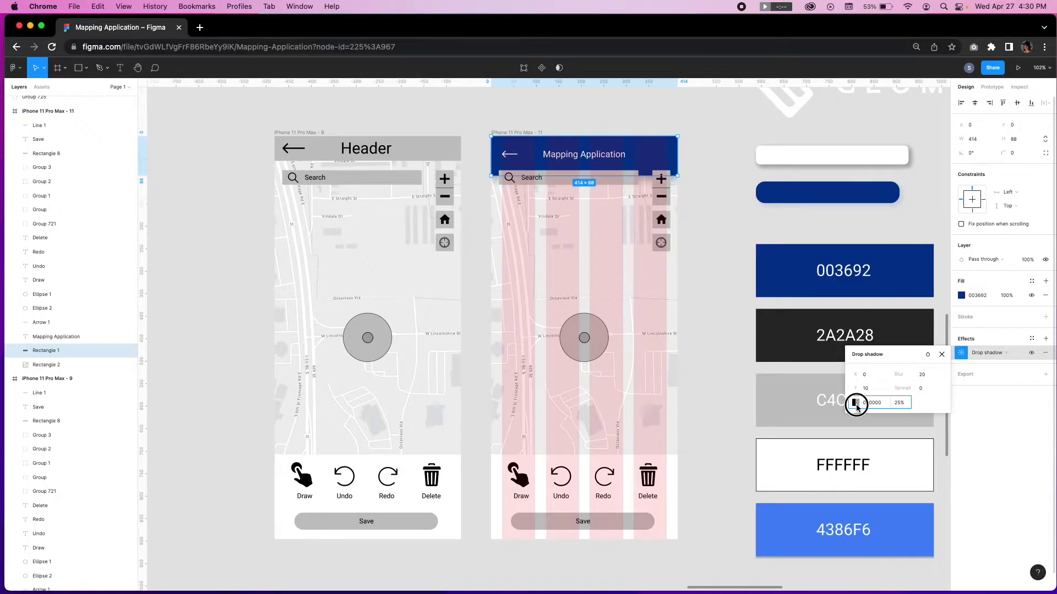
left_click(856, 404)
left_click(752, 493)
left_click(787, 270)
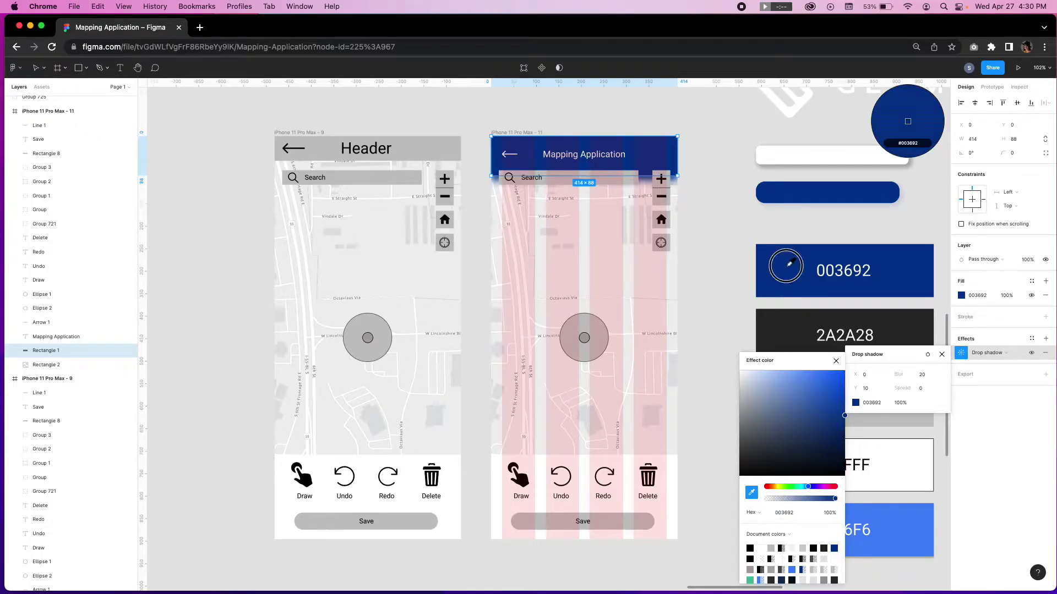
left_click(896, 403)
type("10")
key("Return")
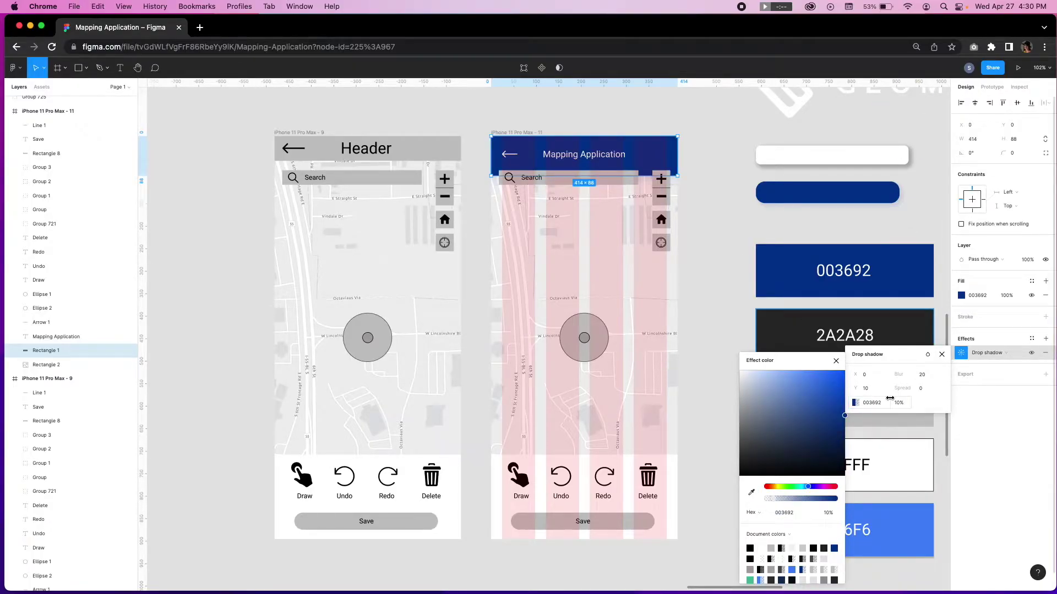
left_click(691, 113)
Step: Place the 24px spacing bar directly beneath the header
scroll(677, 113, "up", 2)
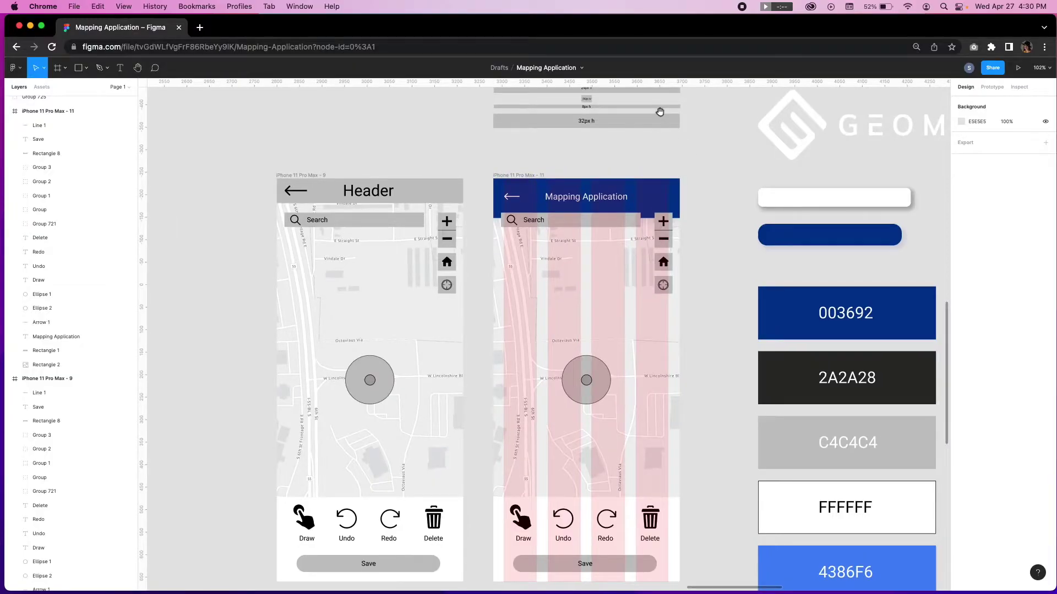
left_click_drag(659, 130, 589, 241)
scroll(595, 245, "up", 5)
left_click(594, 229)
Step: Snap the search group under the spacing bar and group the divider line under the plus button with it
left_click_drag(575, 282, 578, 271)
key("Escape")
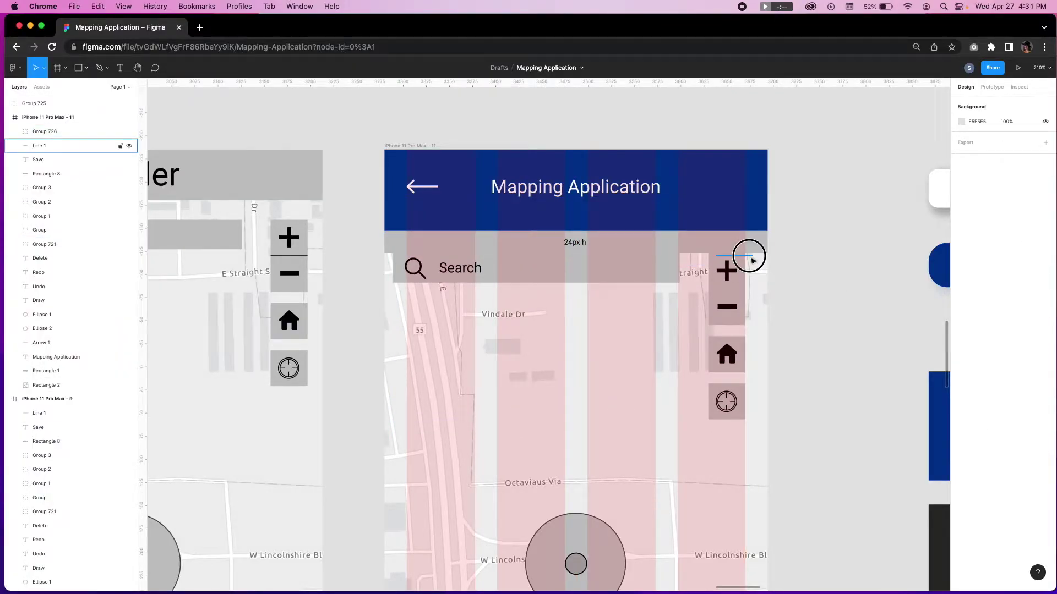
left_click_drag(749, 256, 740, 285)
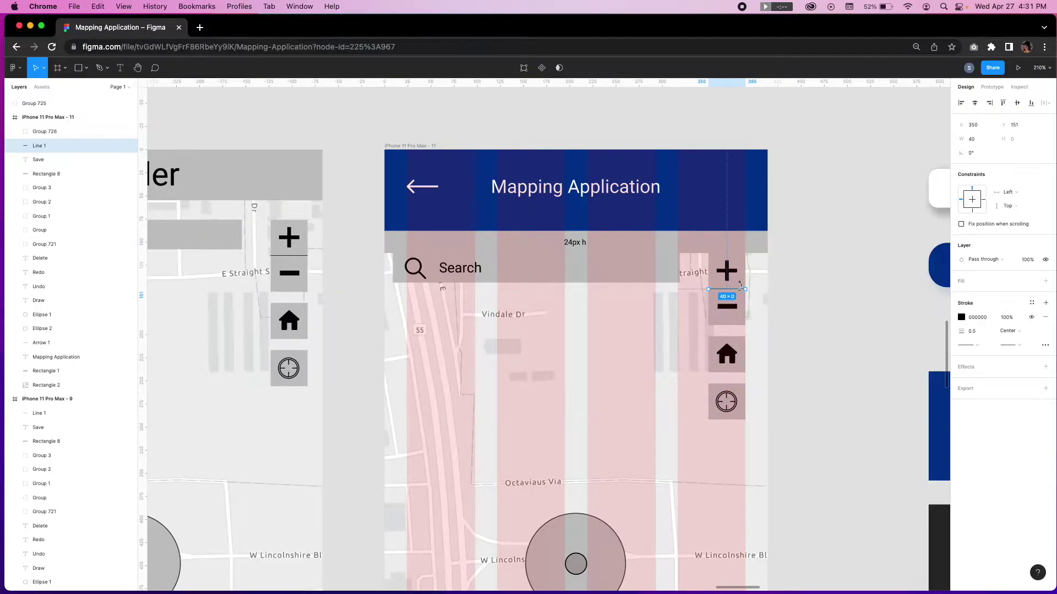
left_click(529, 269, "shift")
key("super+g")
left_click(600, 298)
left_click(528, 271)
Step: Move the magnifier icon right inside the search bar and nudge the Search label
left_click(396, 268, "super")
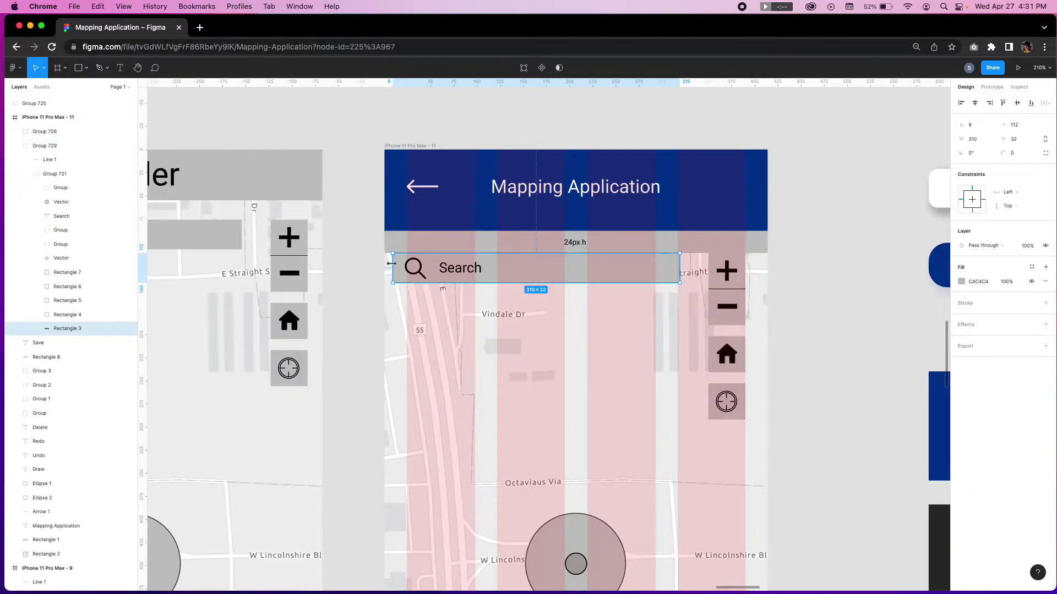
left_click_drag(414, 270, 475, 272)
left_click(447, 269)
left_click(789, 166)
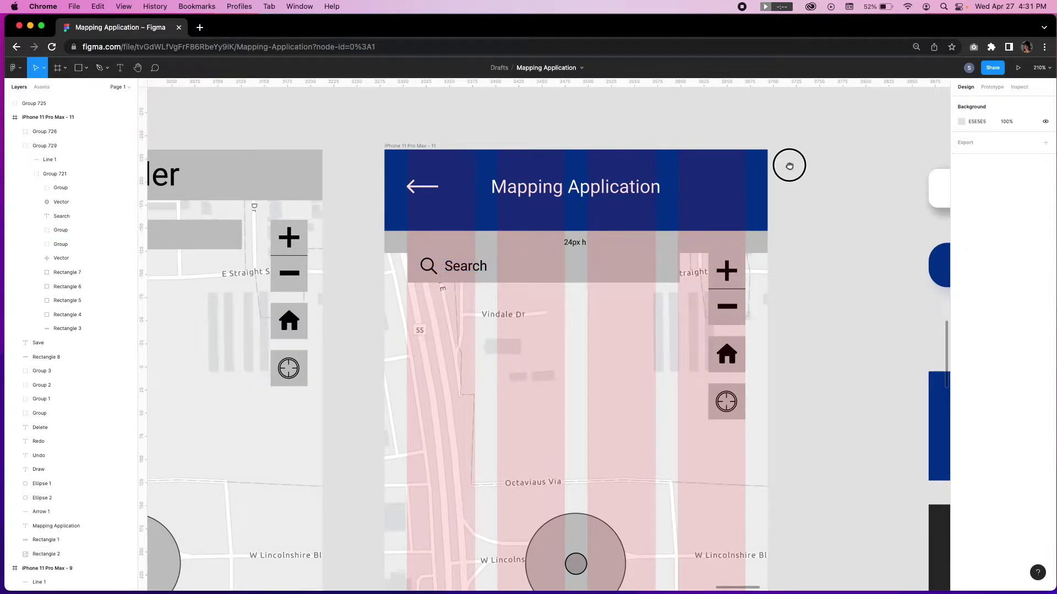
scroll(782, 187, "up", 5)
left_click_drag(575, 130, 696, 410)
scroll(766, 409, "down", 3)
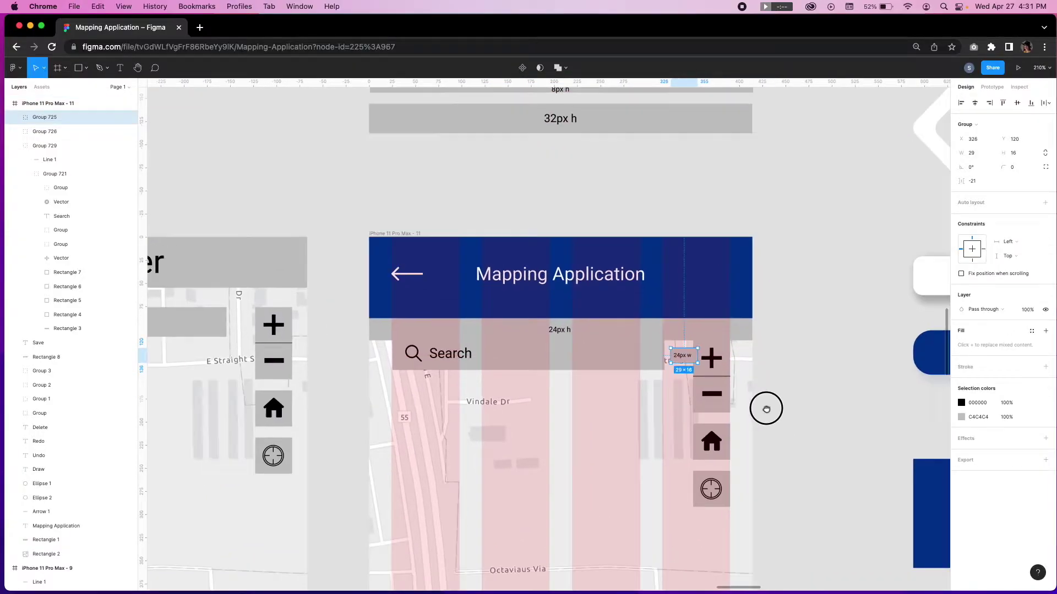
scroll(766, 409, "down", 2)
Step: Set the plus button's background square to 35 px wide
left_click(649, 306)
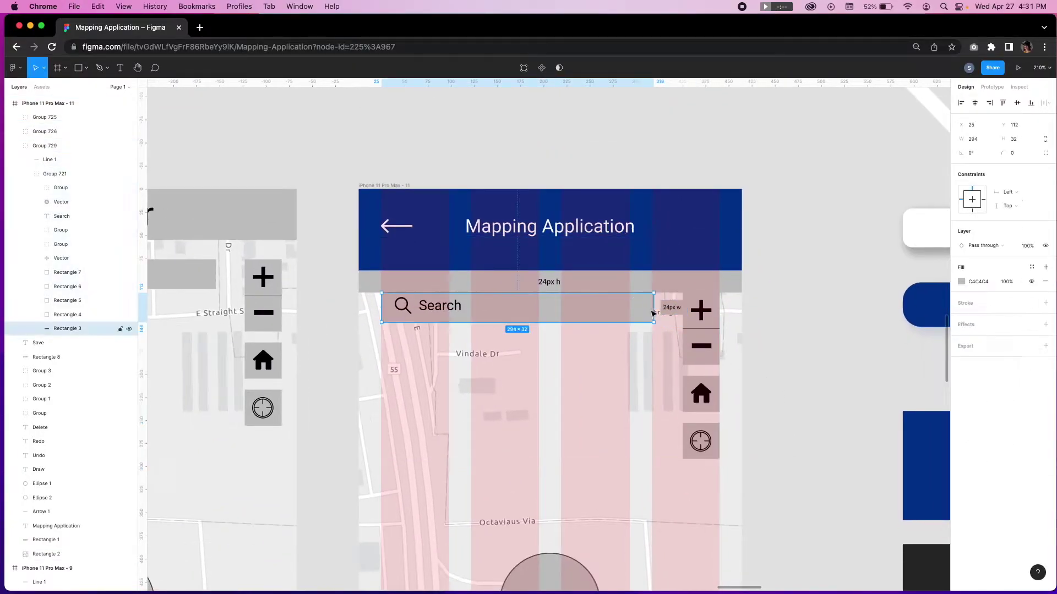
left_click(714, 305)
scroll(780, 358, "down", 3)
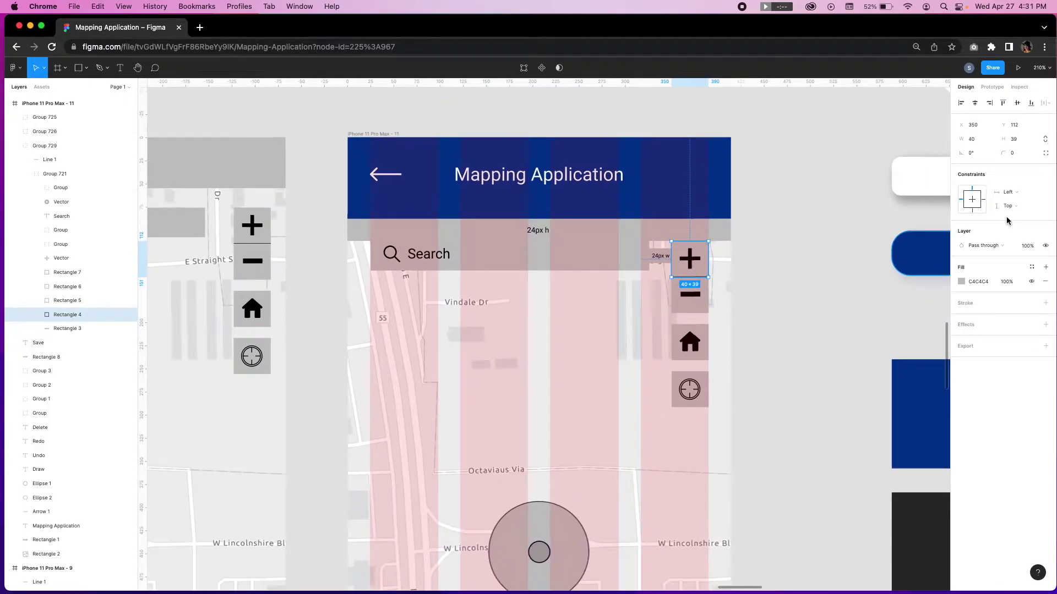
left_click(973, 139)
type("35")
key("Tab")
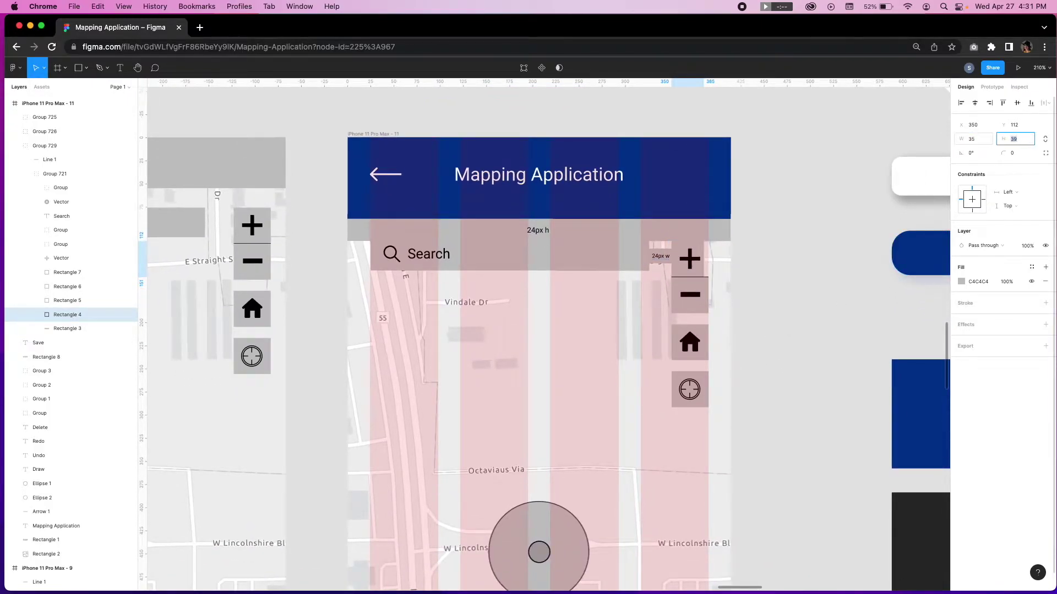
Step: Resize the minus, home and locate button backgrounds to 35 × 35
left_click(689, 295)
left_click(690, 342, "shift")
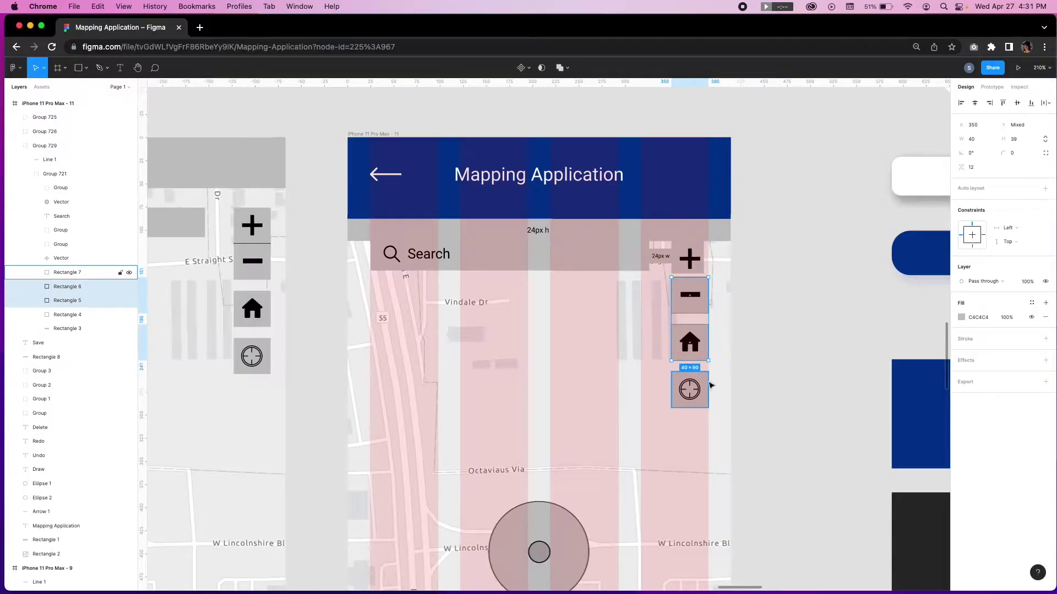
left_click(705, 388, "shift")
left_click(982, 139)
type("35")
key("Tab")
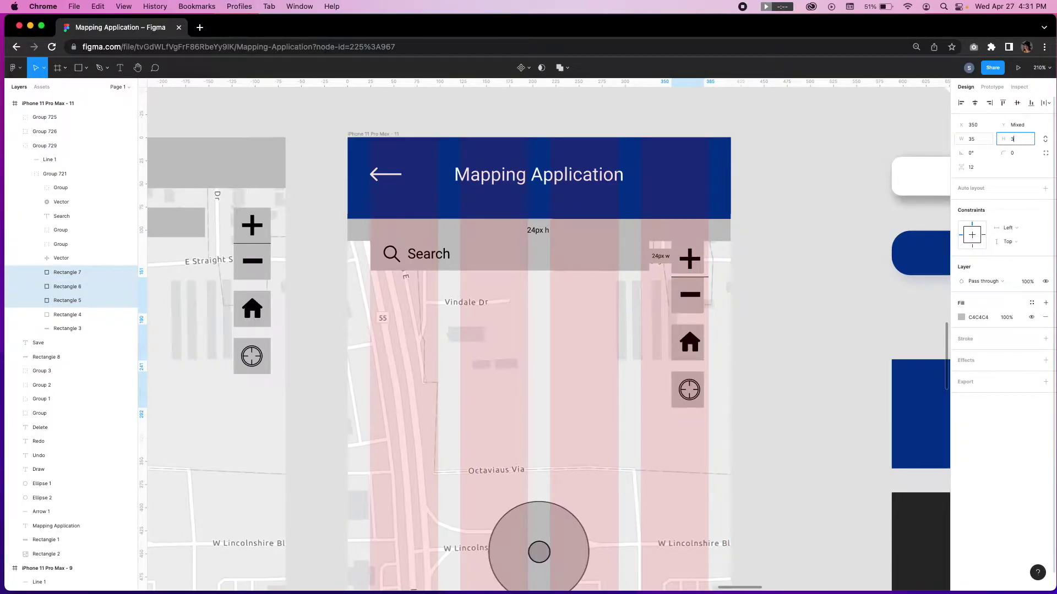
type("5")
key("Return")
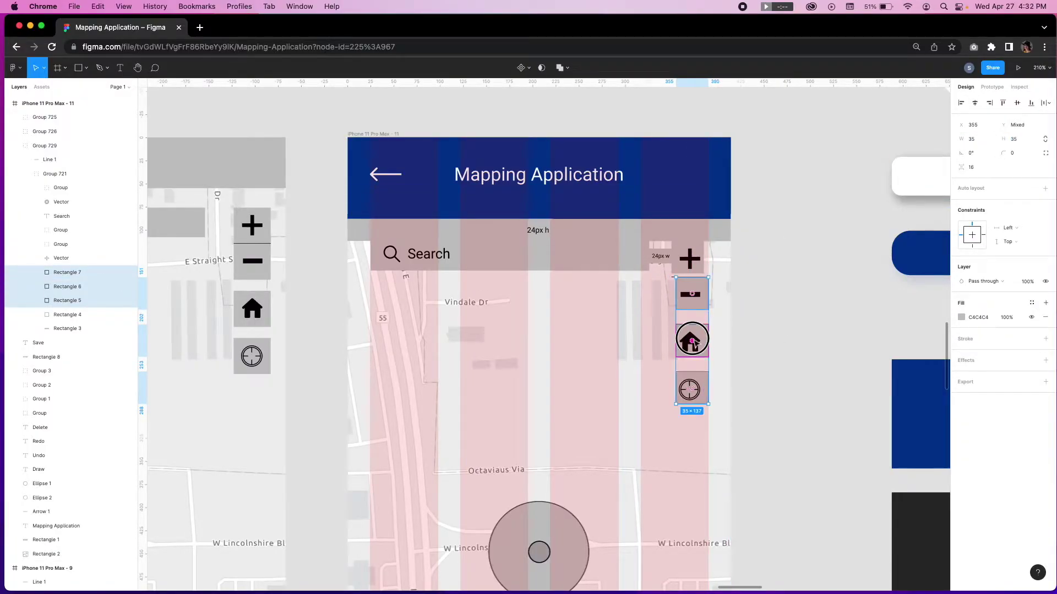
Step: Select the crosshair, home, minus and plus icons and the minus button tile in turn
scroll(693, 344, "up", 5, "ctrl")
left_click(681, 410)
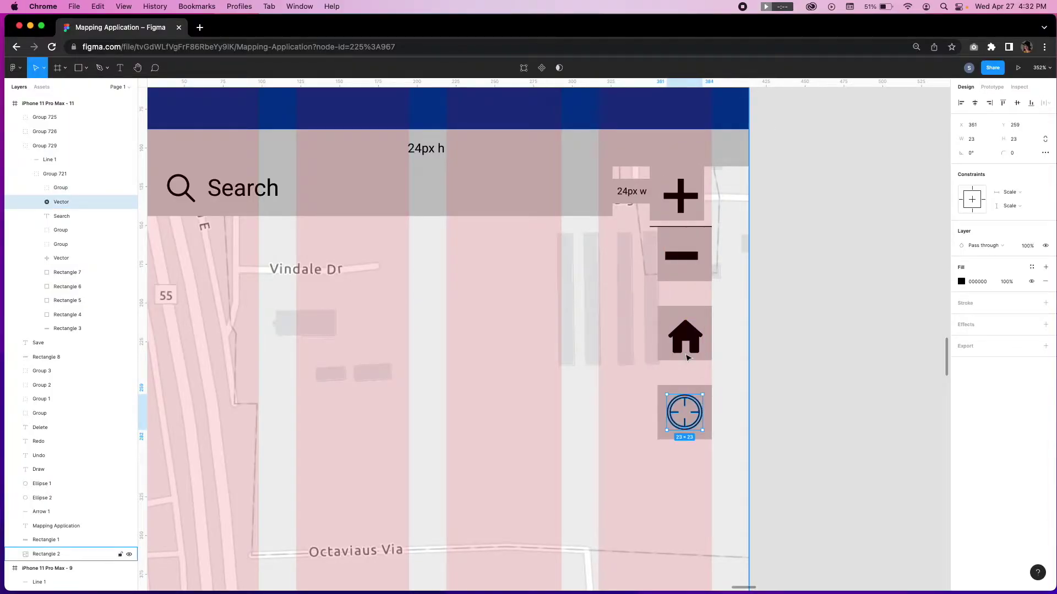
left_click(686, 342)
left_click(684, 254)
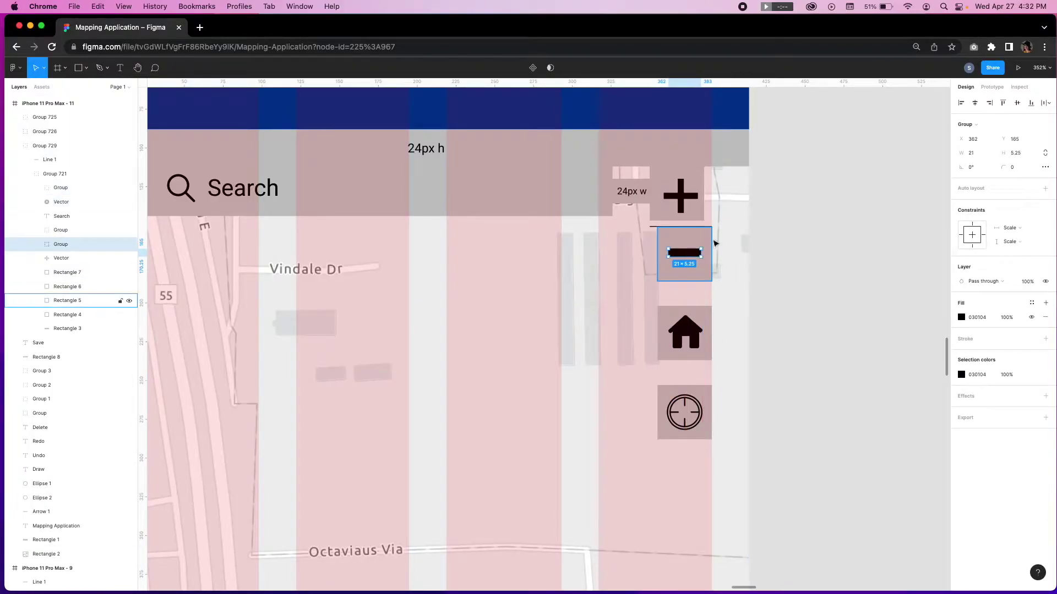
left_click(680, 194)
left_click(702, 188, "shift")
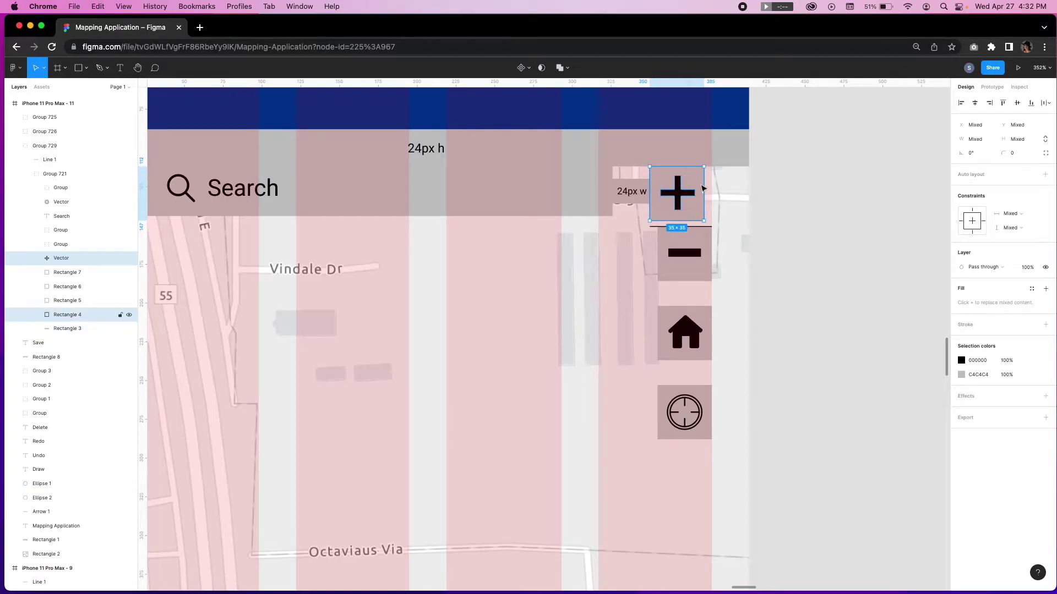
left_click(695, 236)
left_click(696, 240, "shift")
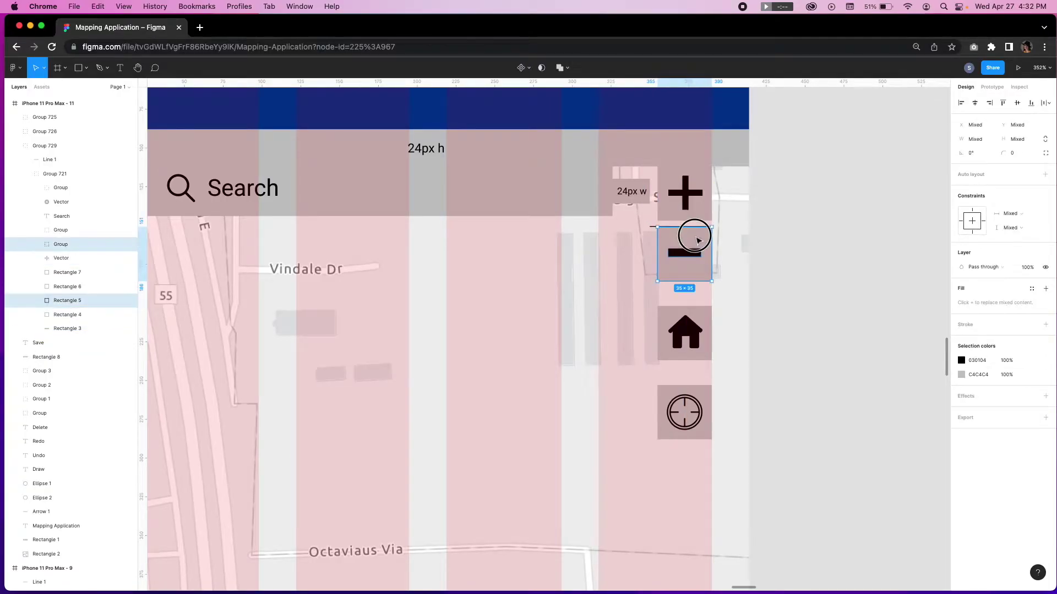
Step: Nudge the minus tile up flush against the divider line
scroll(660, 234, "up", 5)
left_click(645, 221)
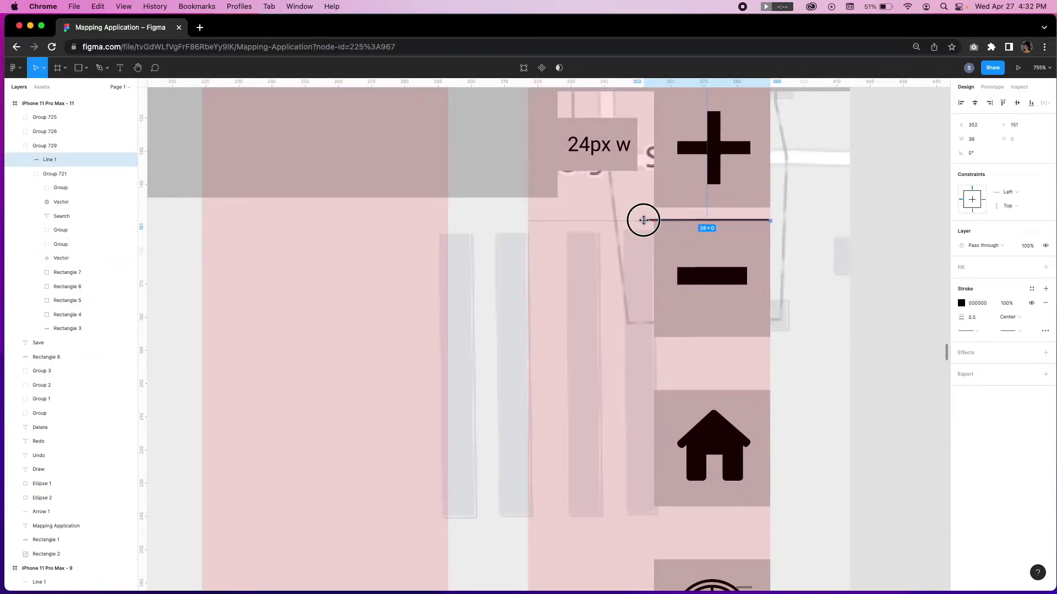
left_click(707, 273, "shift")
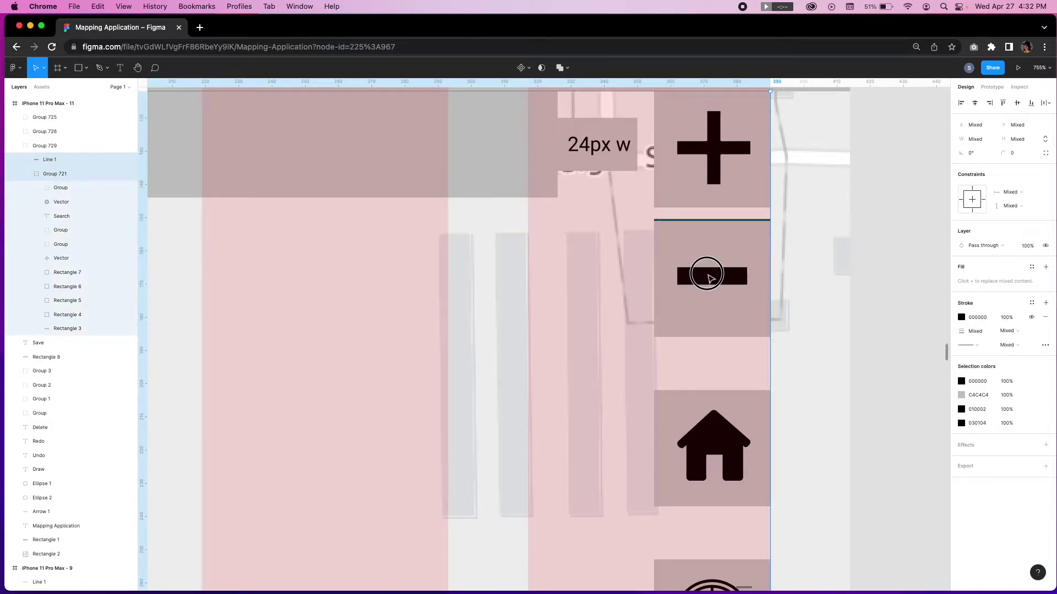
left_click(705, 234)
scroll(697, 221, "up", 5)
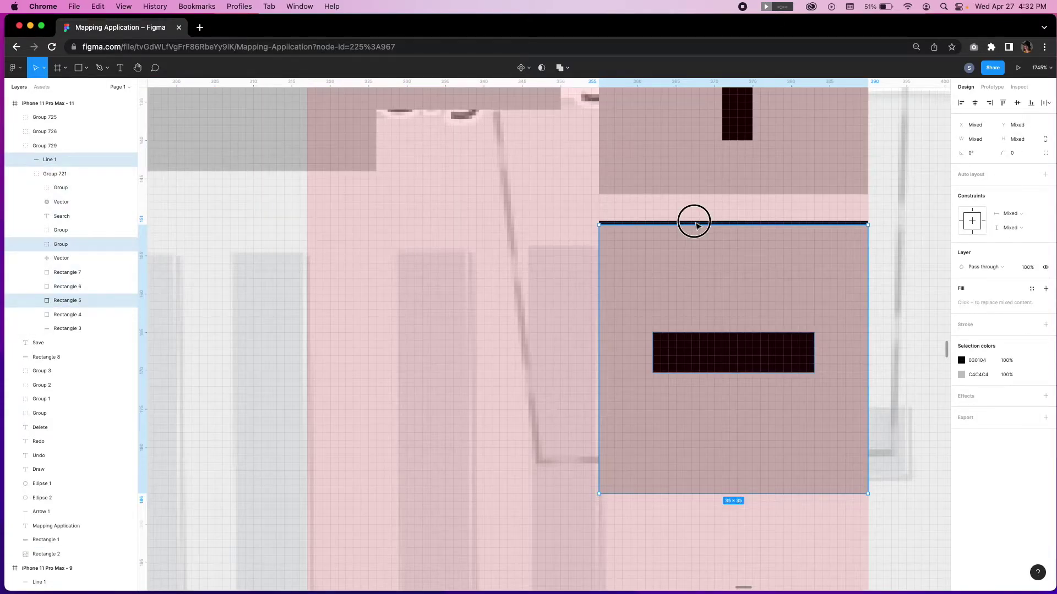
left_click_drag(701, 262, 698, 227)
Step: Move the crosshair tile up beneath the 8px spacing bar, then delete that spacing bar
scroll(702, 237, "down", 5)
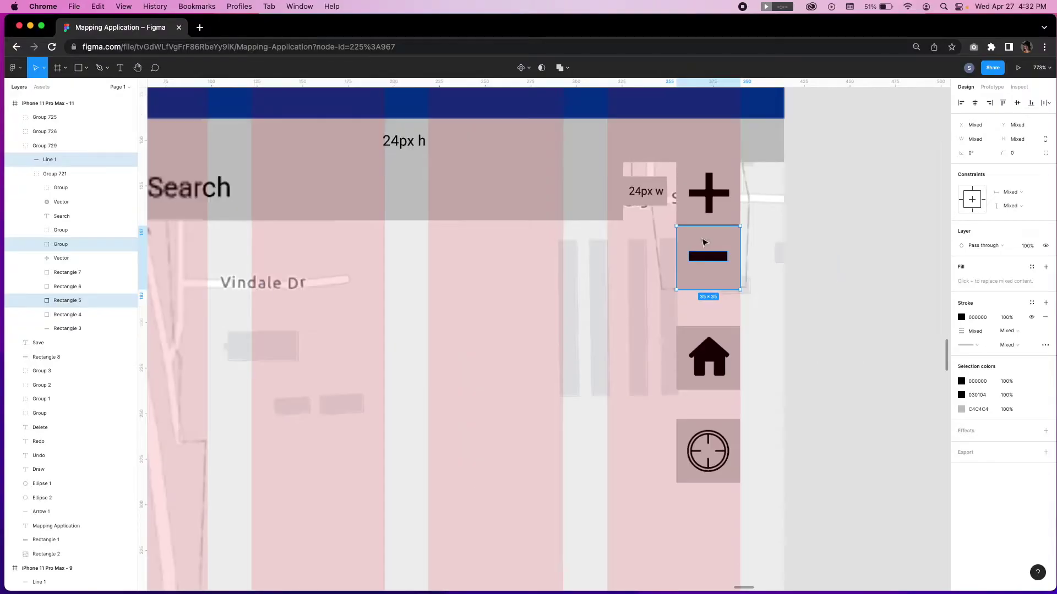
scroll(706, 242, "down", 8)
scroll(649, 142, "up", 3)
left_click_drag(590, 116, 663, 443)
scroll(699, 435, "up", 5)
left_click(710, 413)
left_click(696, 520)
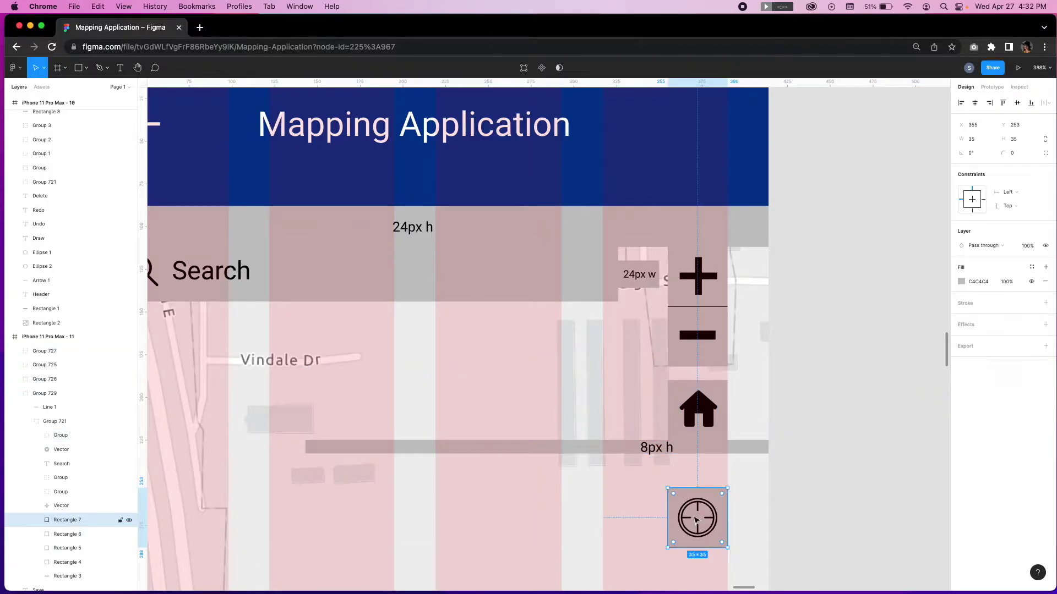
left_click_drag(696, 521, 696, 486)
left_click(637, 451)
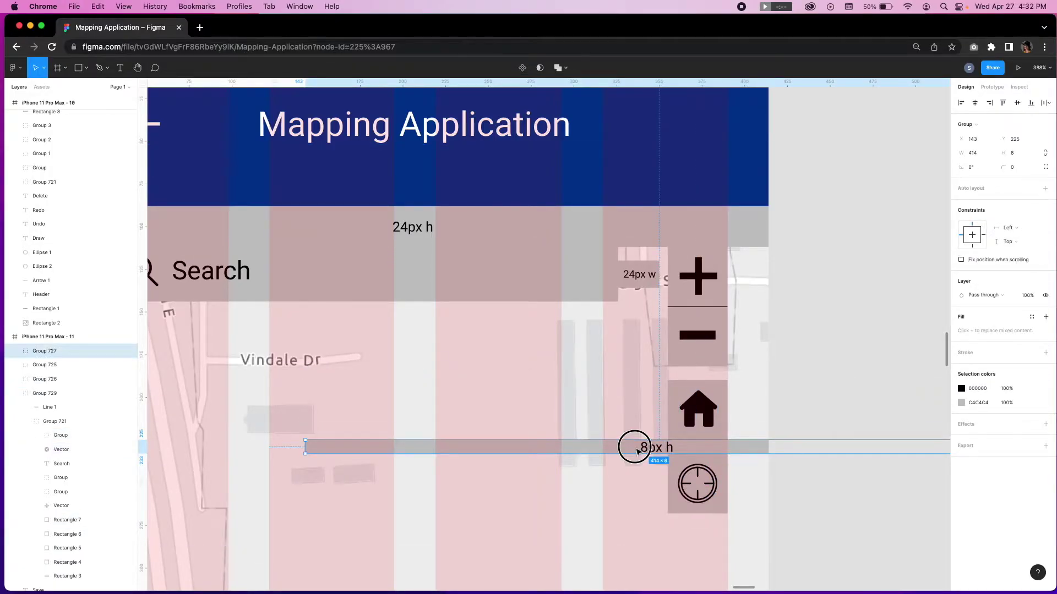
key("Delete")
Step: Widen the search bar slightly and delete the 24px width and height spacer blocks
mouse_move(637, 275)
left_mouse_down()
mouse_move(646, 277)
mouse_move(625, 279)
left_mouse_up()
left_click(614, 284)
left_click(644, 278)
left_click(662, 252, "shift")
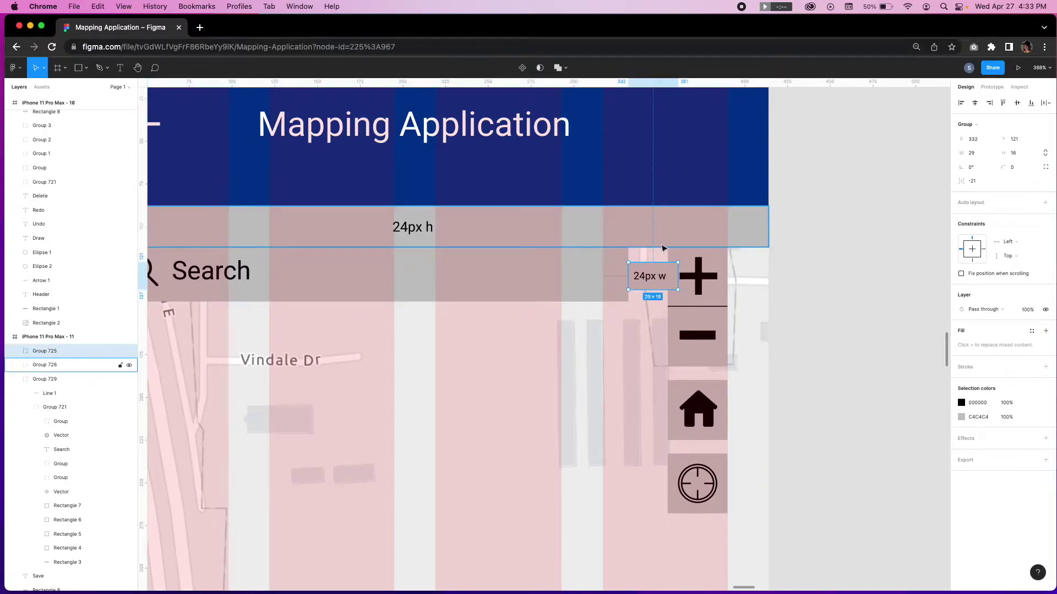
key("Delete")
scroll(662, 249, "down", 5)
Step: Make the search bar's background rectangle white with a 10 px corner radius
left_click(384, 263)
double_click(384, 264)
scroll(383, 263, "up", 5)
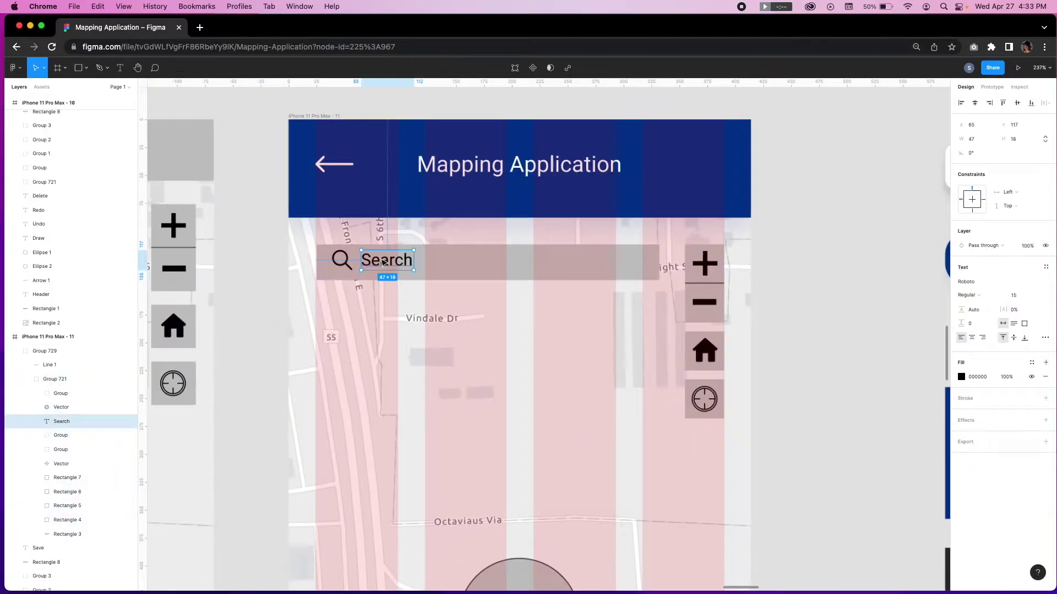
left_click(314, 287)
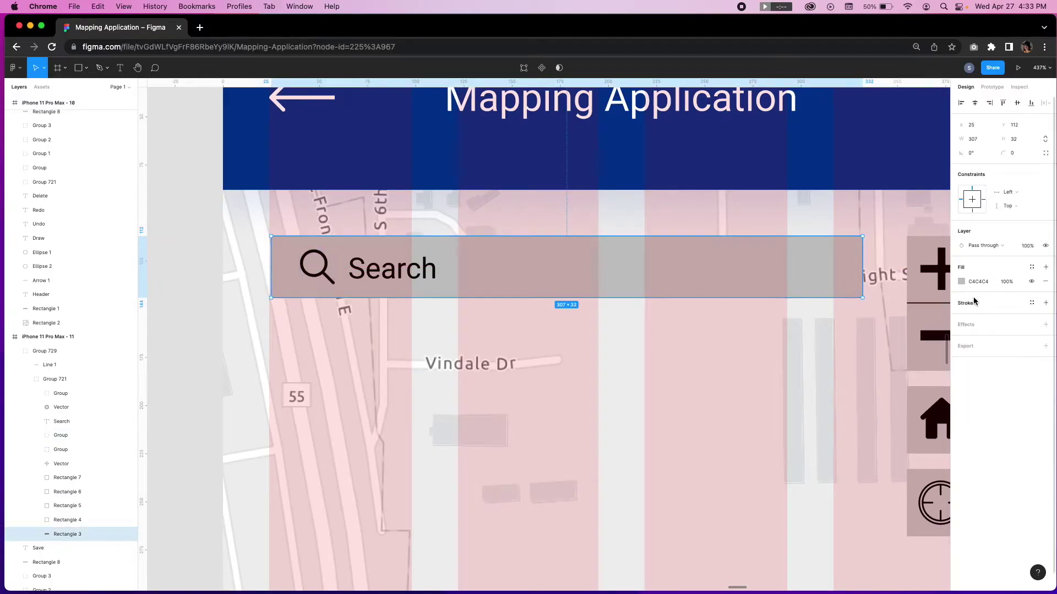
left_click(961, 281)
left_click(867, 470)
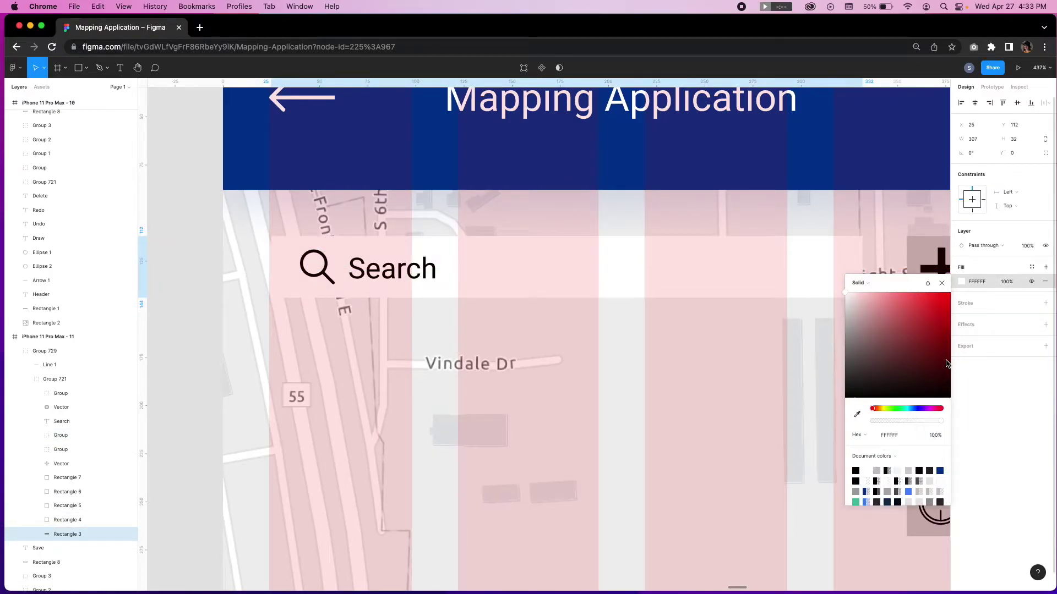
left_click(1015, 159)
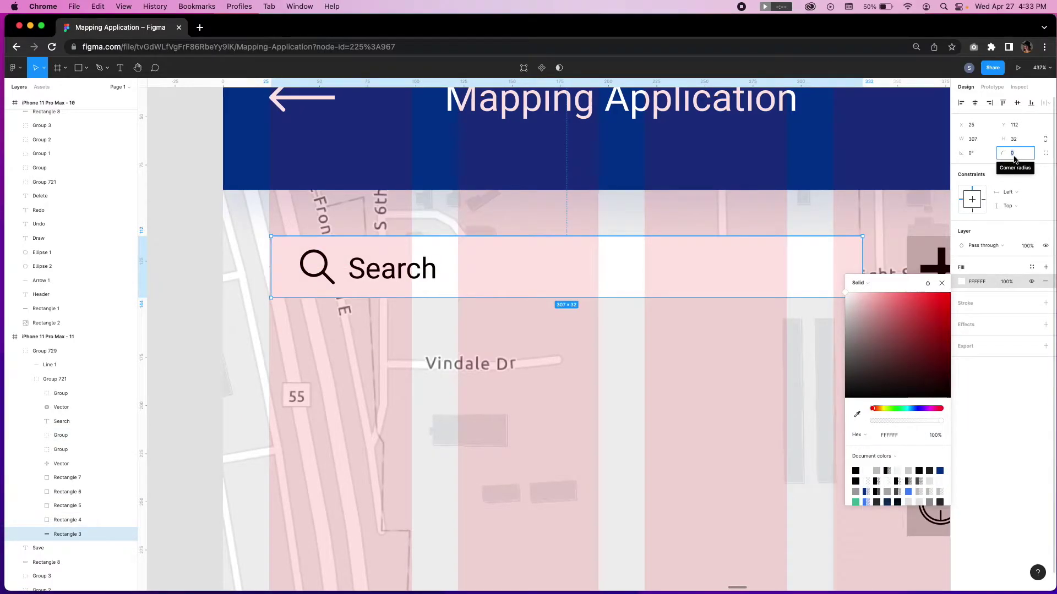
type("10")
key("Return")
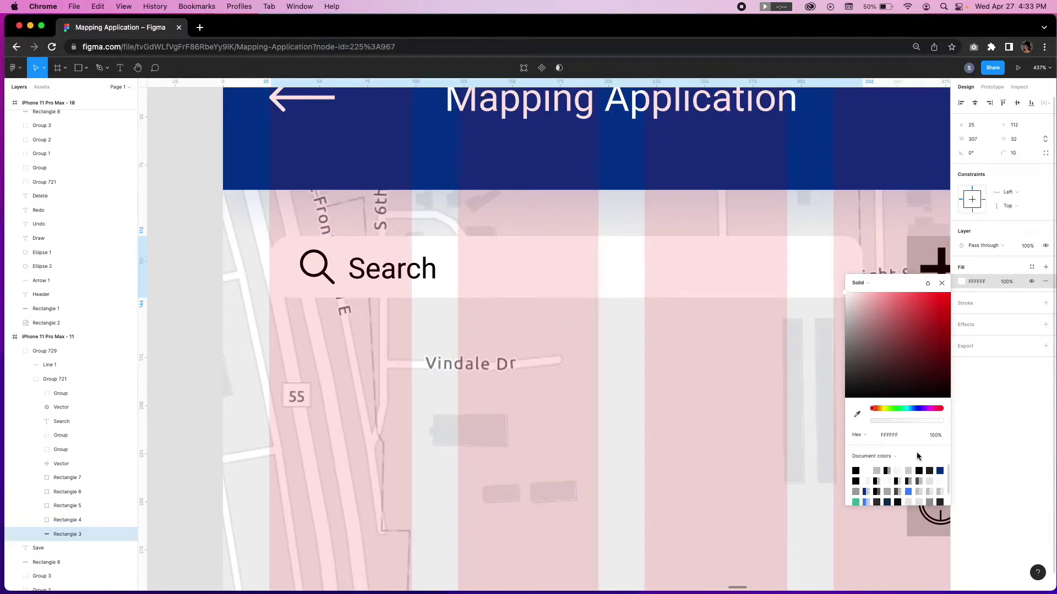
Step: Add a drop shadow to the search bar: Y 10, blur 20, ABA2A2 at 10% opacity
left_click(1046, 324)
left_click(961, 338)
left_click(872, 377)
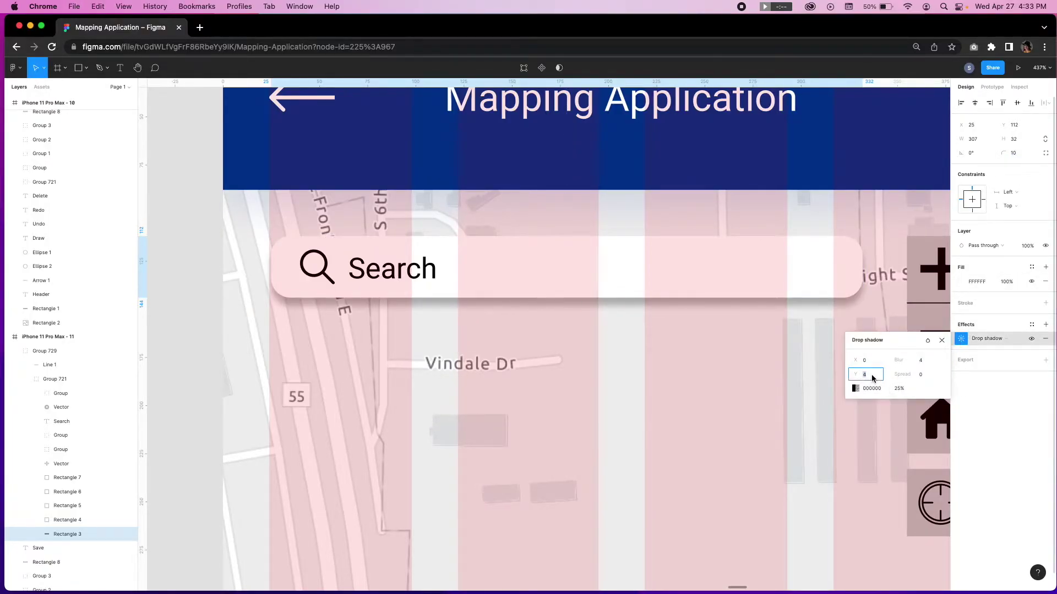
type("10")
key("Tab")
type("20")
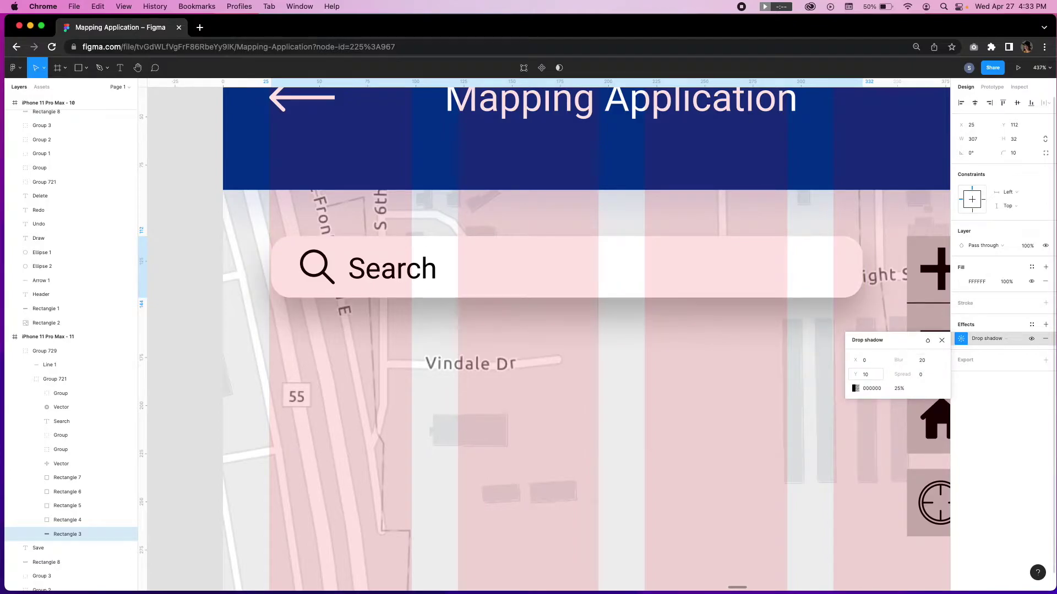
key("Return")
left_click(855, 389)
left_click(754, 567)
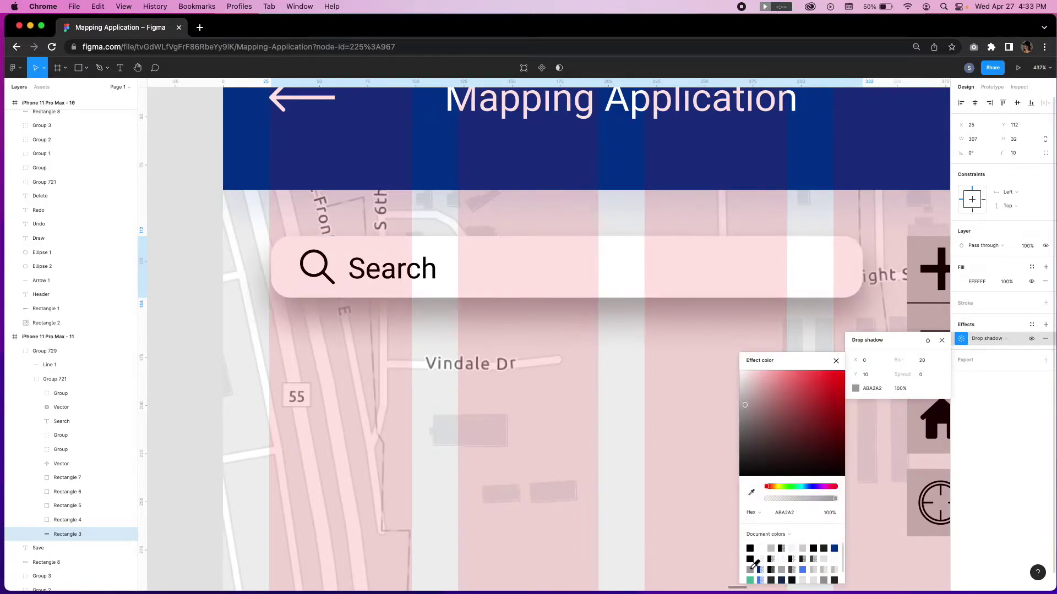
left_click(899, 388)
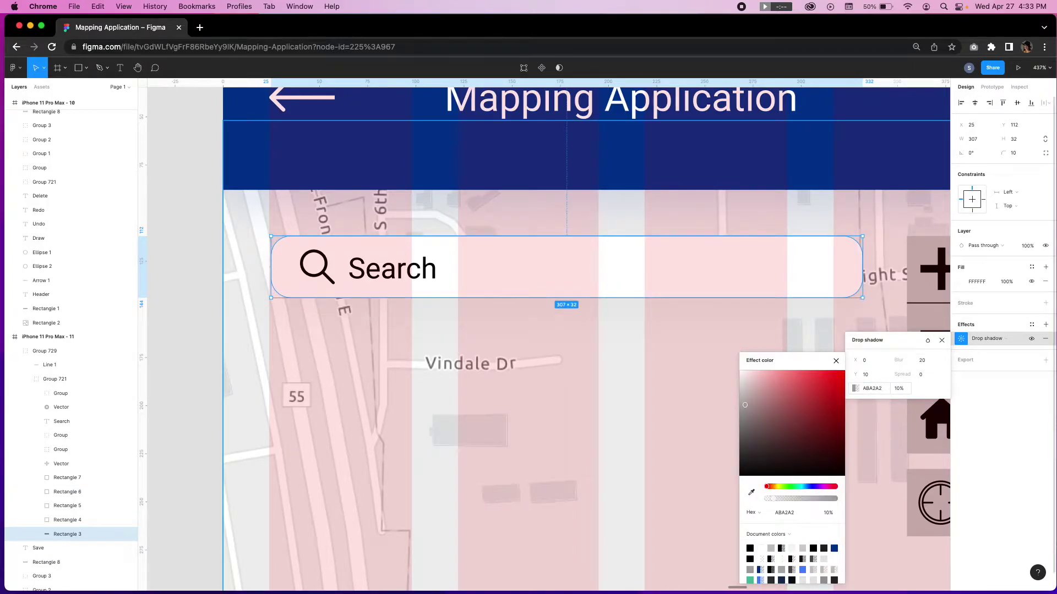
left_click(663, 396)
scroll(814, 424, "down", 3)
Step: Select the four map control tile backgrounds and fill them white
scroll(814, 424, "right", 5)
left_click(679, 245)
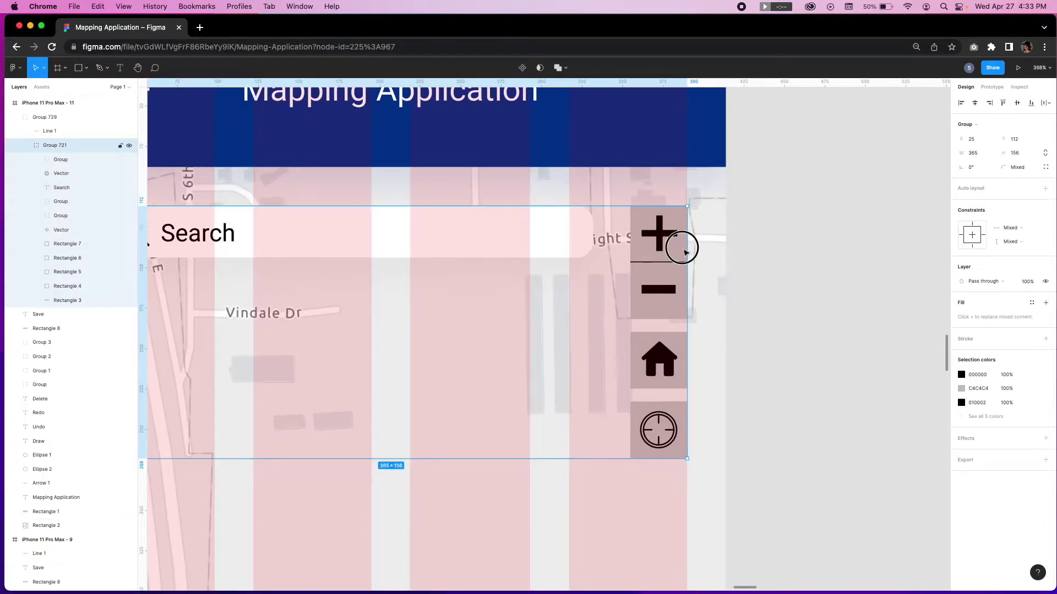
left_click_drag(679, 246, 672, 460)
left_click(963, 281)
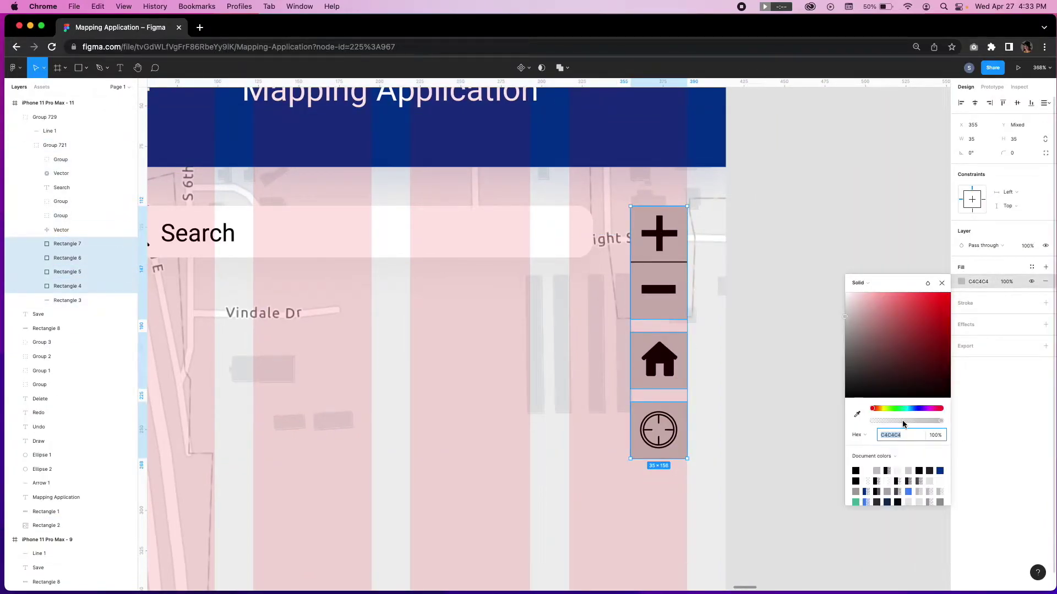
left_click(872, 469)
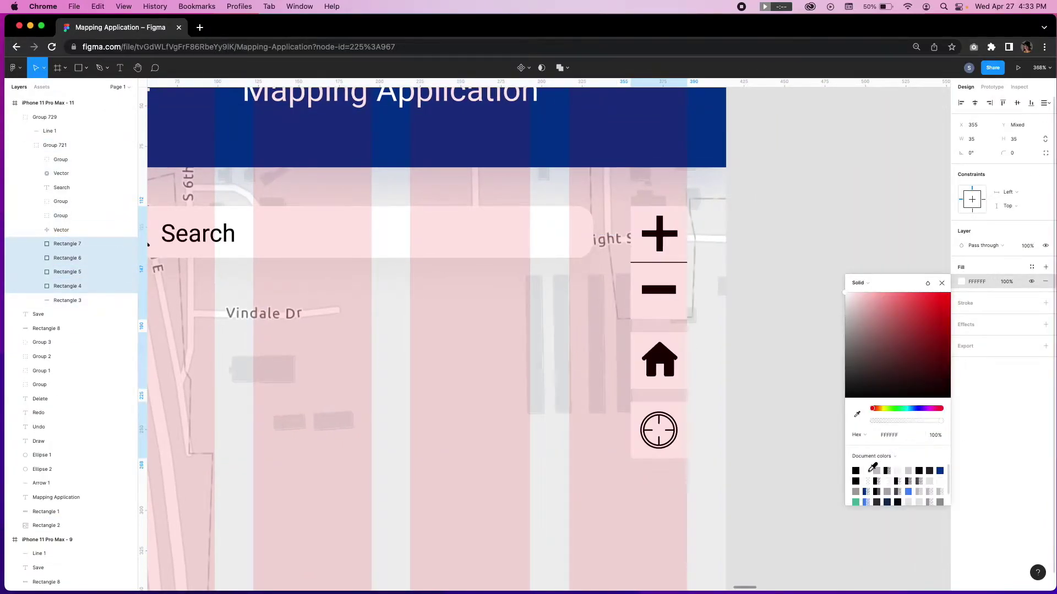
Step: Give the tiles a drop shadow with Y 10, blur 20, colour ABA2A2 at 10%
left_click(973, 323)
left_click(959, 339)
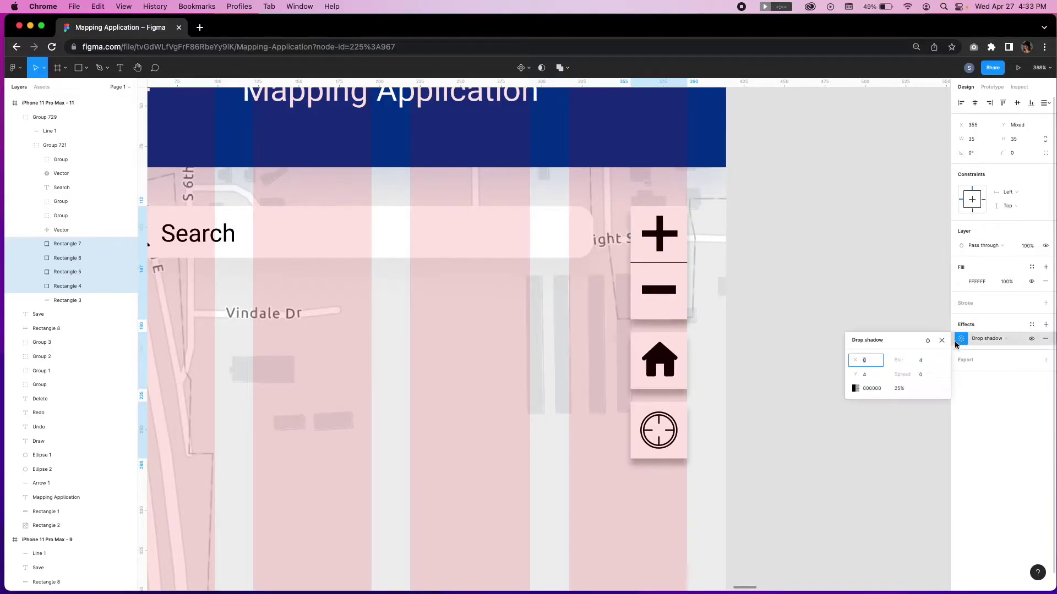
left_click(871, 378)
type("10")
key("Tab")
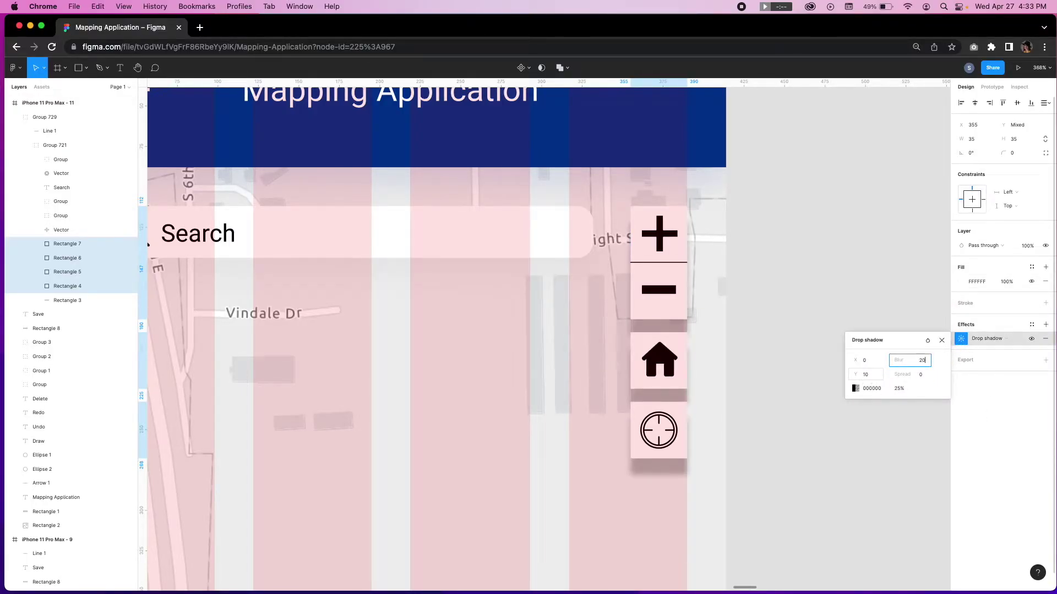
left_click(856, 389)
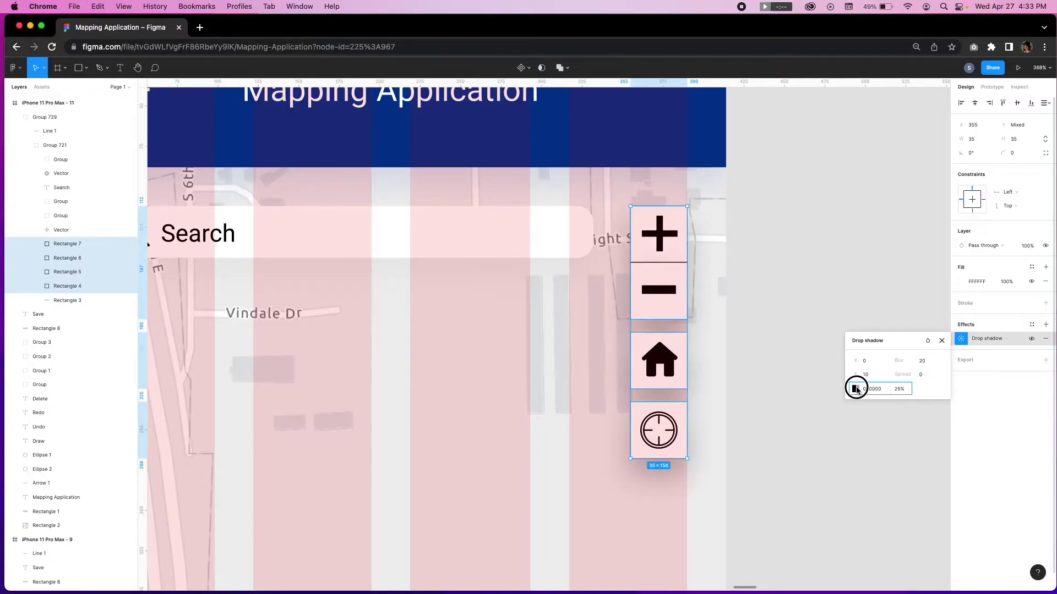
left_click(752, 569)
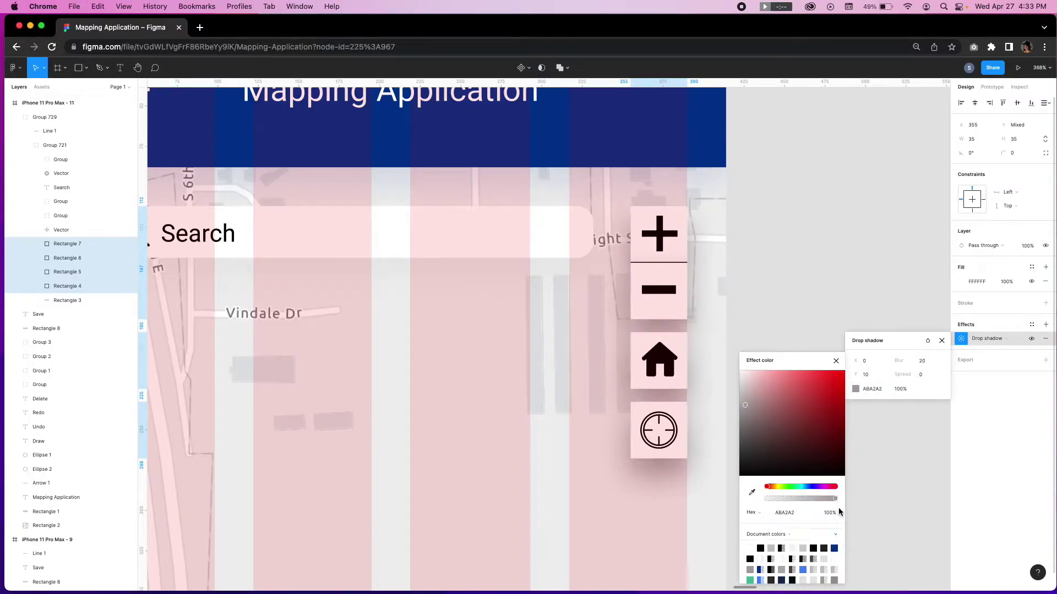
left_click(900, 390)
type("10")
key("Return")
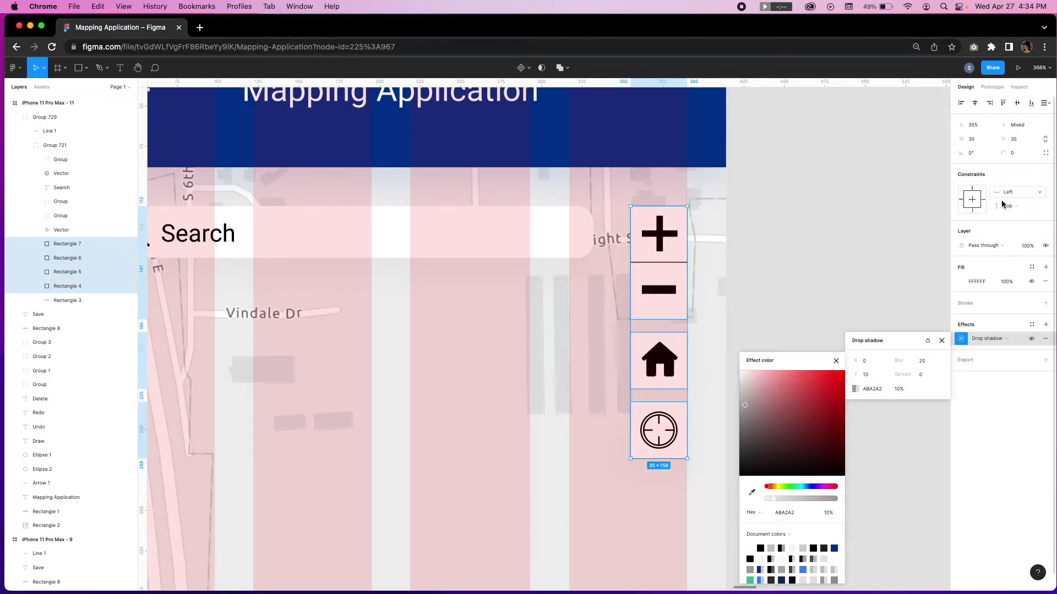
left_click(755, 314)
left_click(682, 347)
Step: Set the plus tile's independent corner radii to 5, 5, 0, 0 for rounded top corners
double_click(678, 409)
left_click(661, 363, "shift")
left_click(1017, 156)
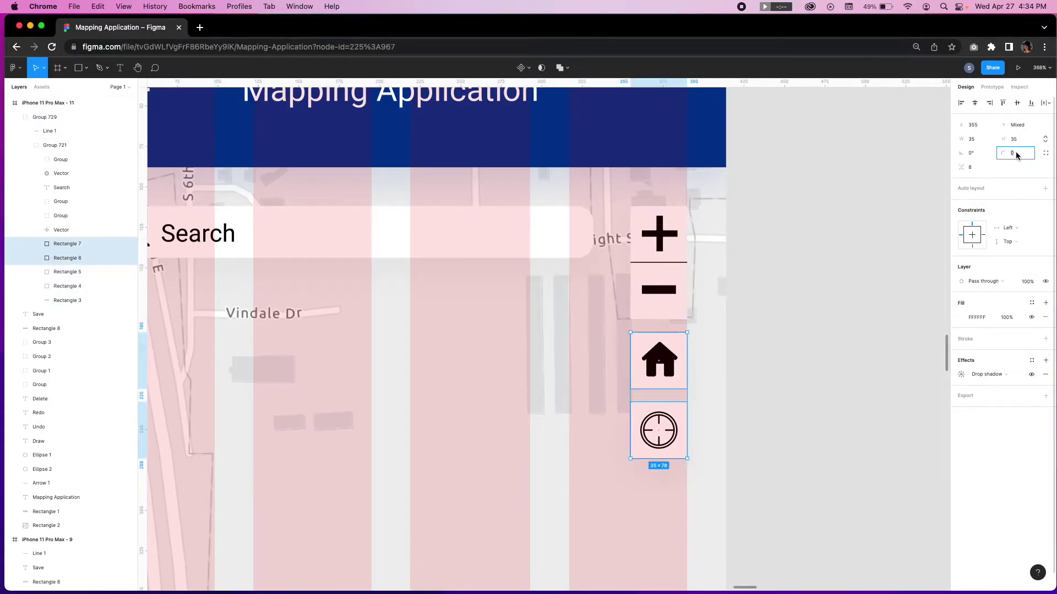
left_click(677, 259)
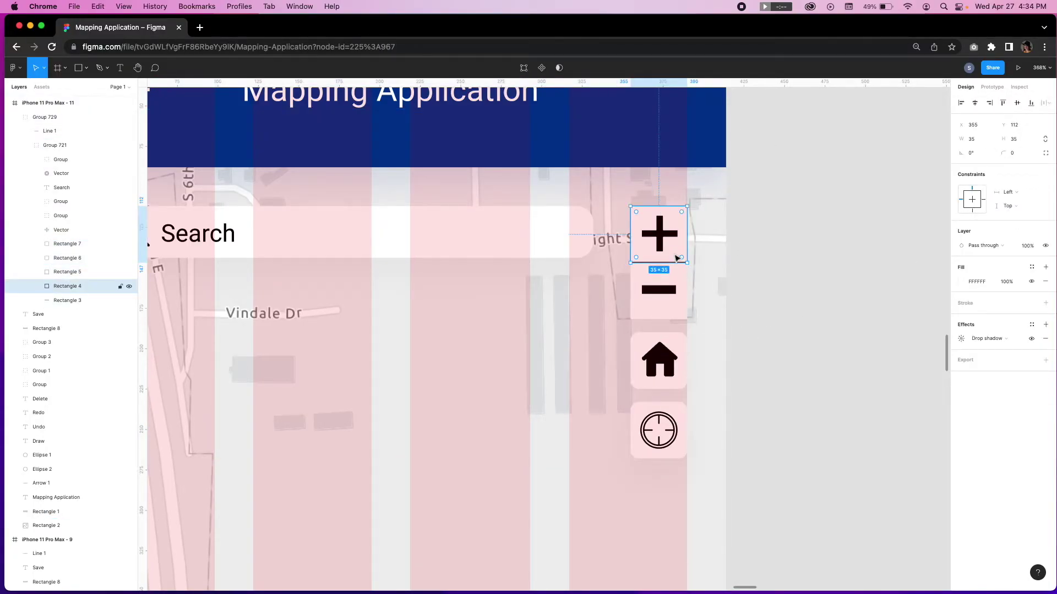
left_click(1045, 154)
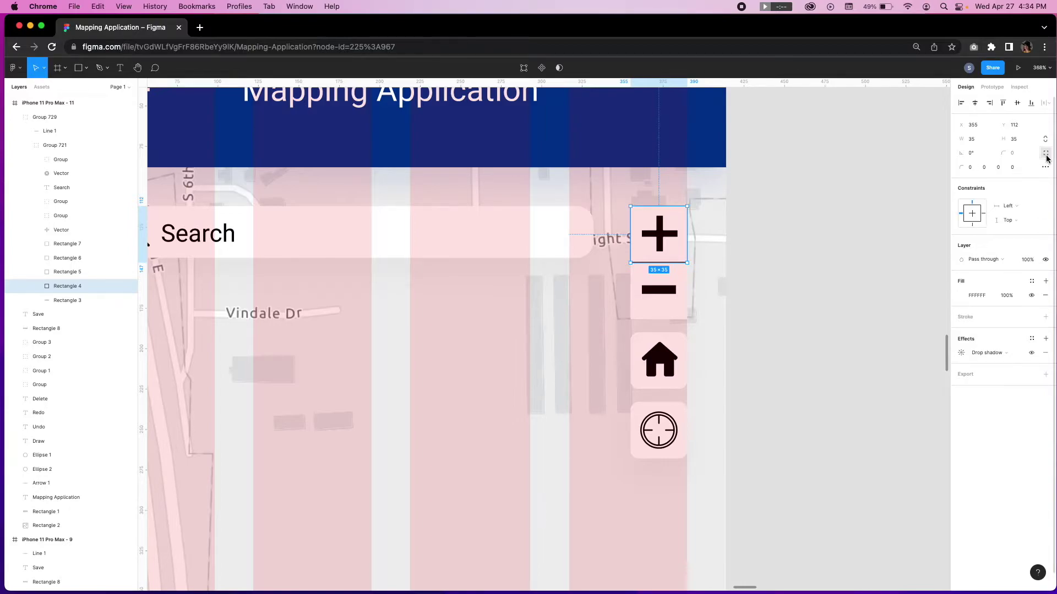
left_click(969, 167)
type("5")
left_click(985, 167)
type("5")
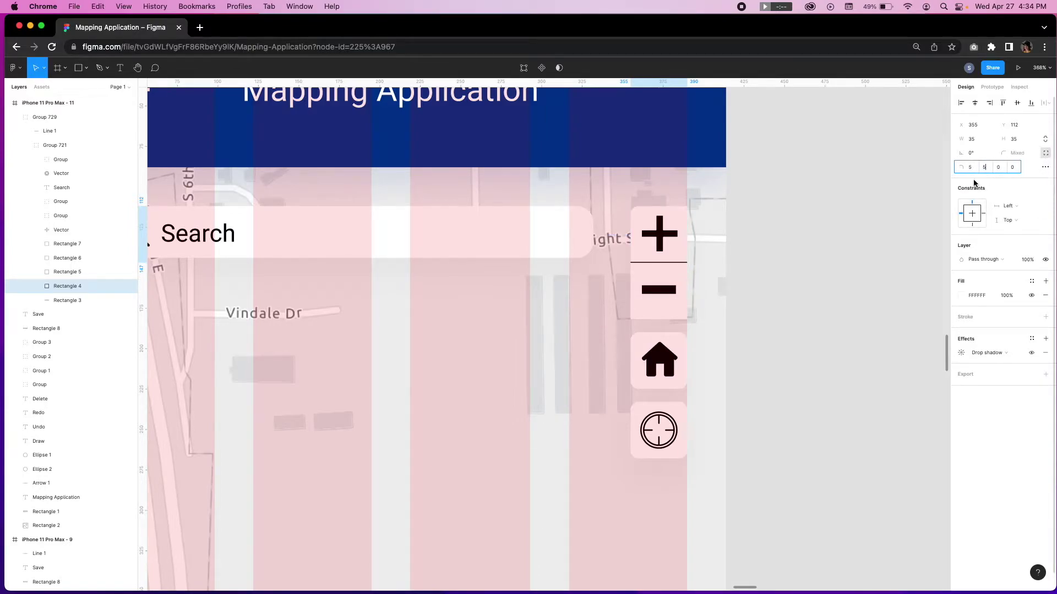
key("Return")
key("Tab")
Step: Set the minus tile's corner radii to 0, 0, 5, 5 for rounded bottom corners
left_click(1046, 155)
left_click(998, 167)
type("5")
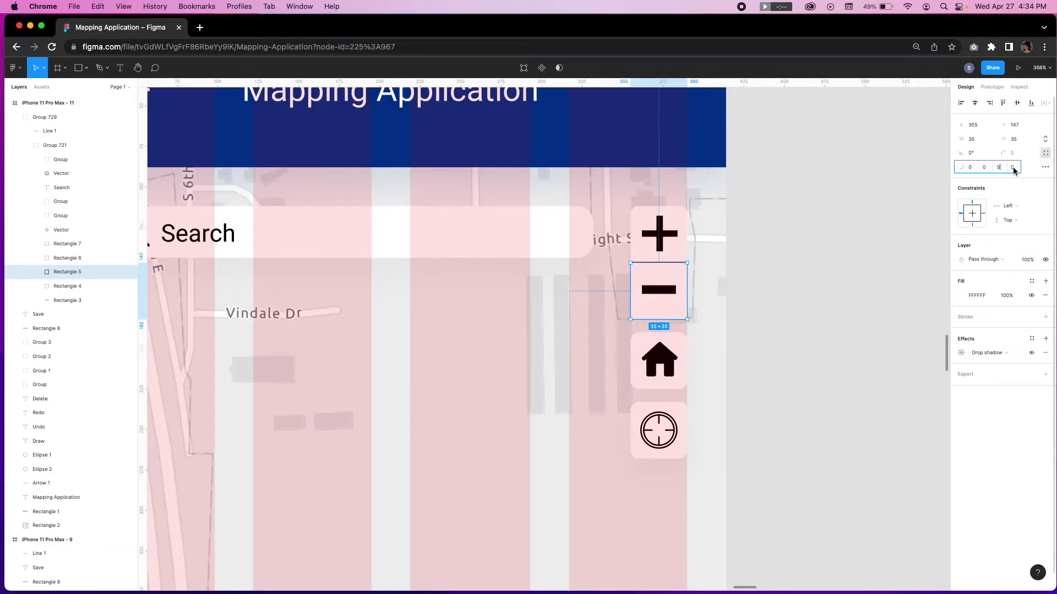
left_click(1013, 167)
type("5")
key("Return")
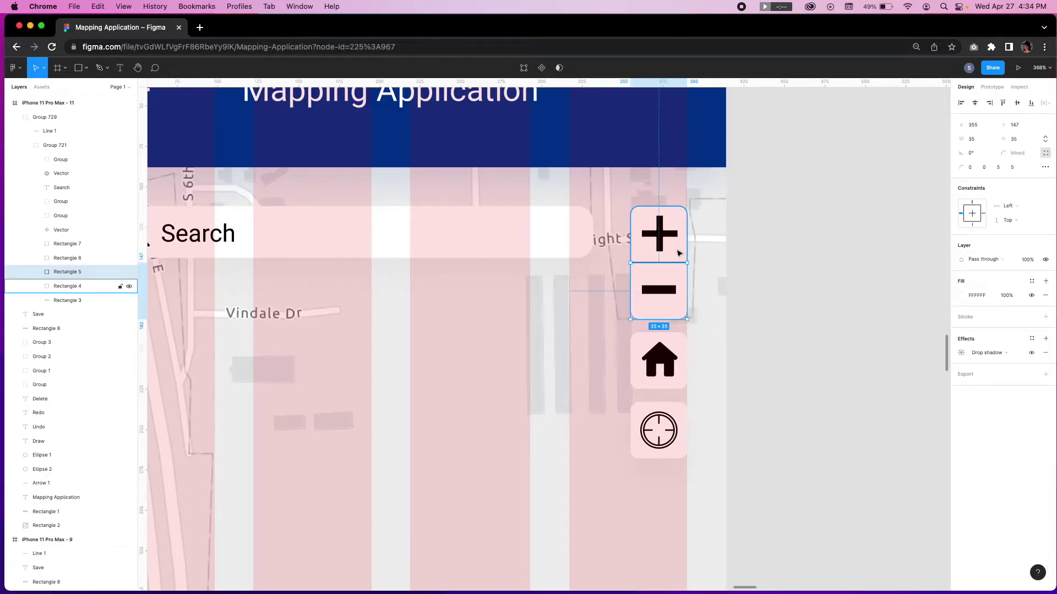
left_click(659, 234)
left_click(658, 289, "shift")
Step: Add a drop shadow to the plus, minus, home and crosshair icons: Y 10, blur 20, ABA2A2 at 10%
left_click(659, 361, "shift")
left_click(660, 419, "shift")
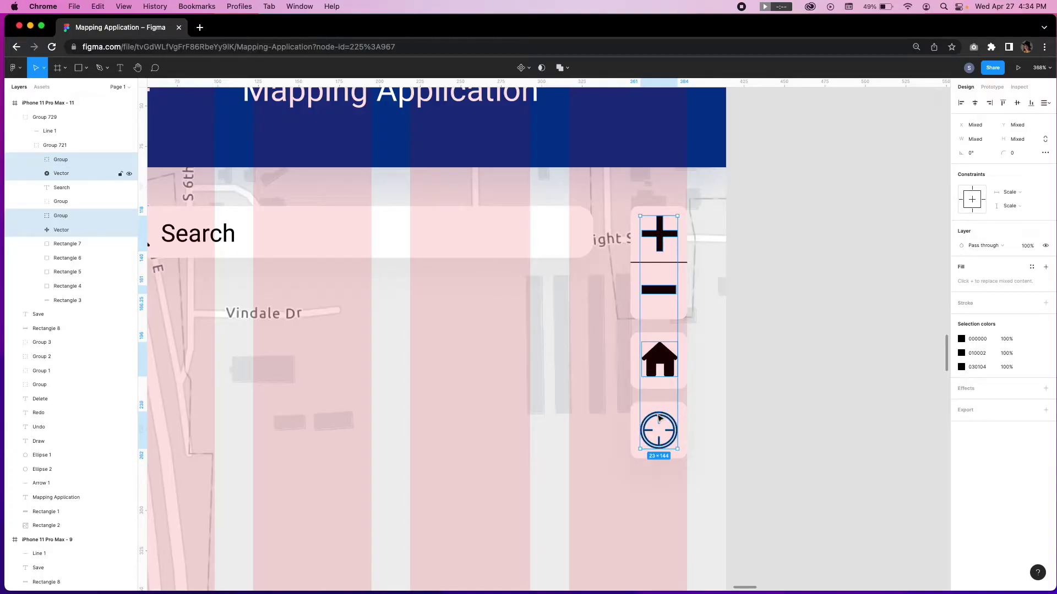
left_click(1046, 388)
left_click(961, 403)
left_click(866, 439)
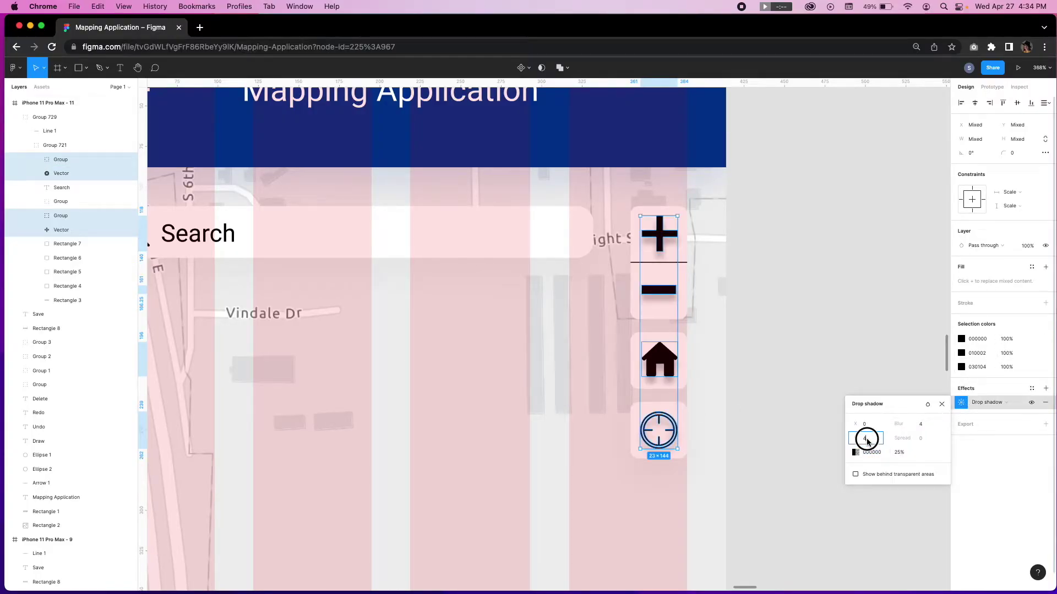
type("10")
key("Tab")
key("Tab")
key("Tab")
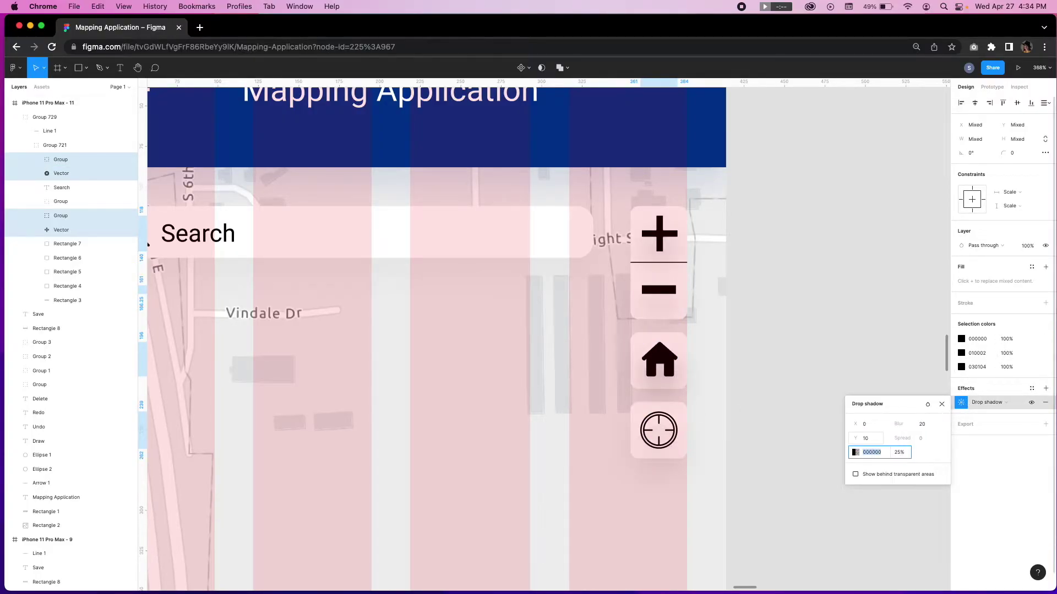
left_click(856, 453)
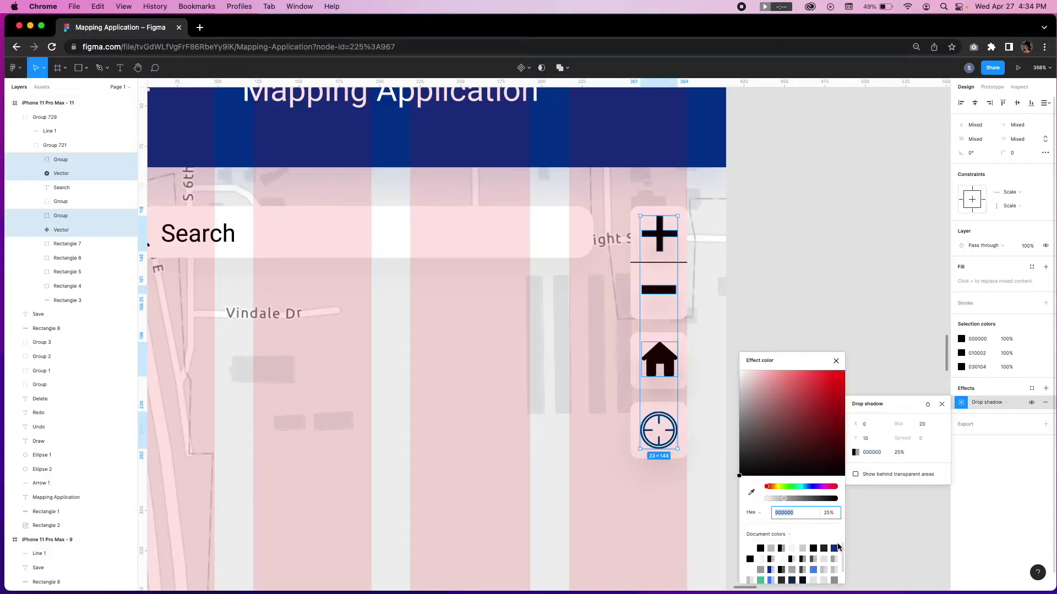
left_click(764, 562)
left_click(898, 452)
key("Return")
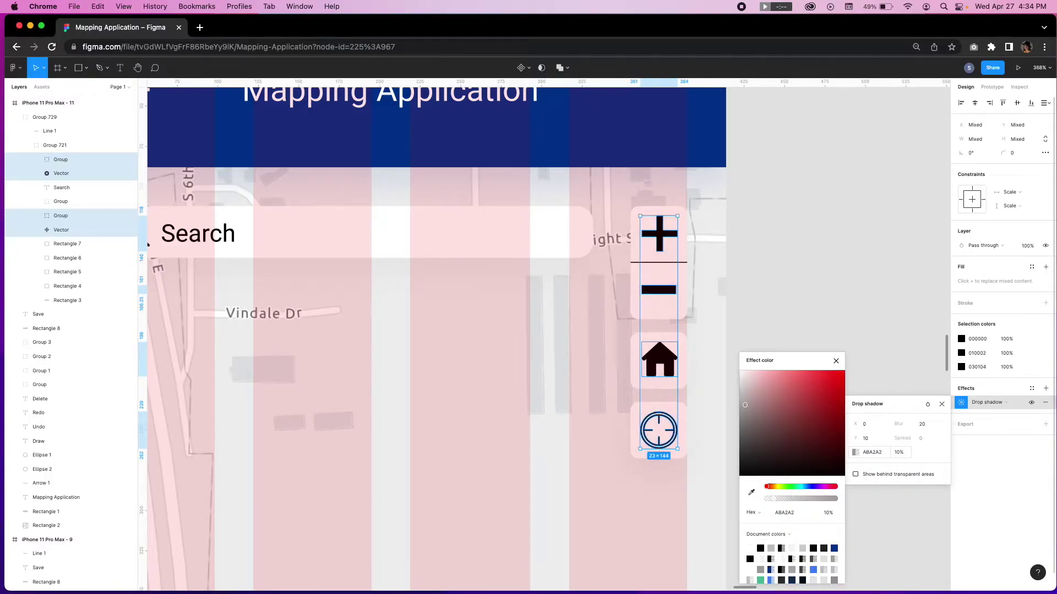
left_click(771, 299)
Step: Zoom out to bring the whole phone frame into view
scroll(773, 301, "down", 2)
scroll(771, 299, "down", 2)
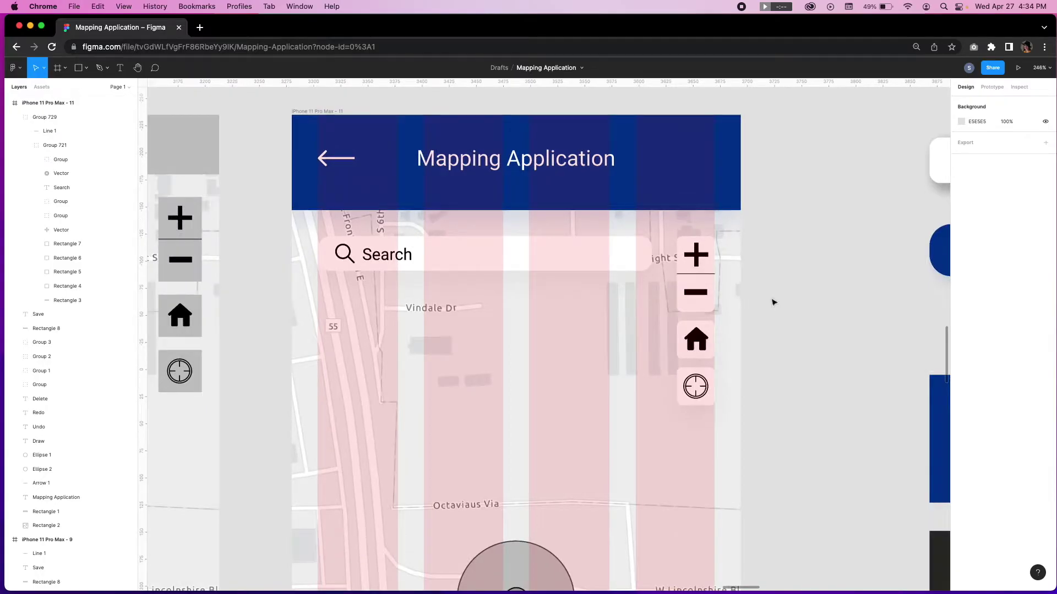
scroll(779, 283, "down", 3)
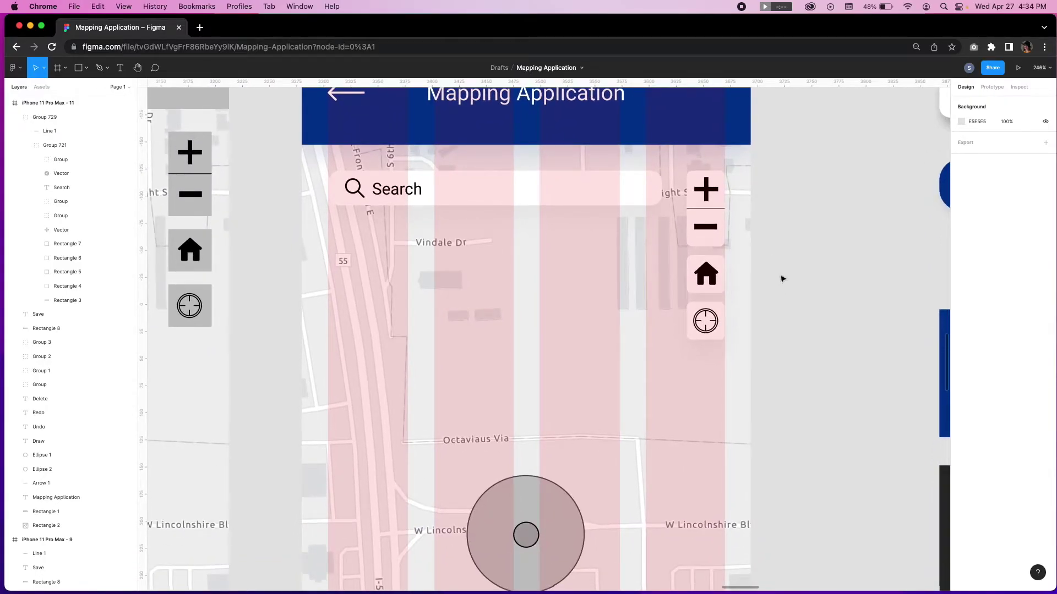
scroll(783, 279, "down", 4)
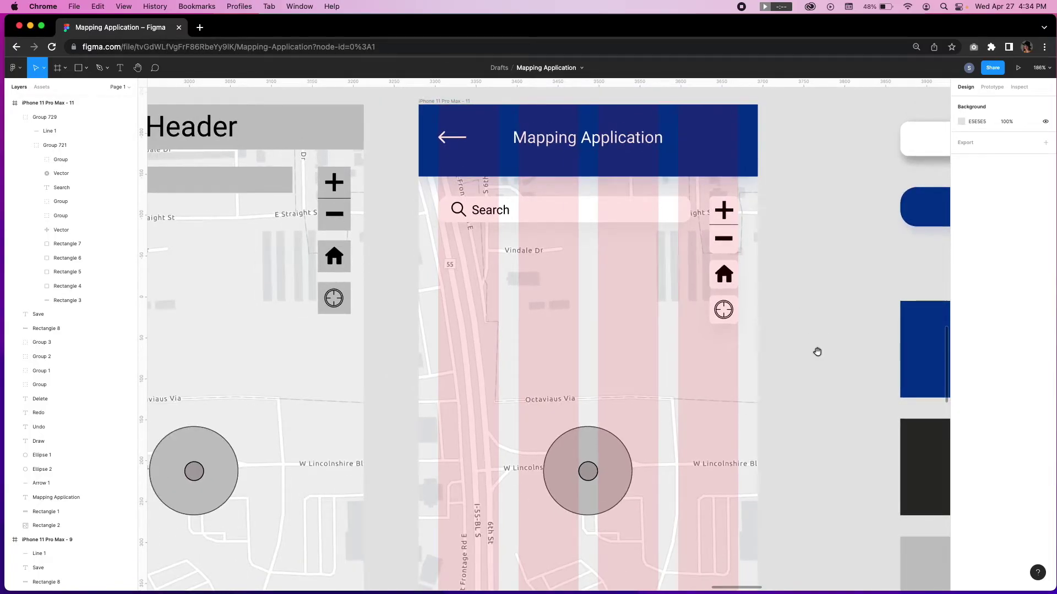
left_click_drag(816, 352, 783, 338)
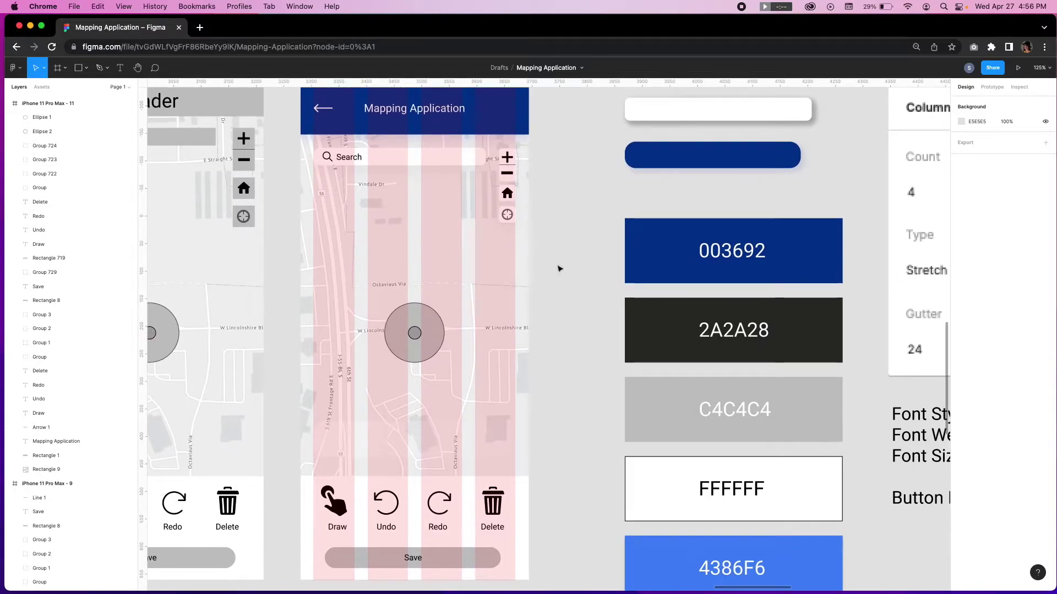
Step: Sign in to ArcGIS Online, open Map Viewer, and switch the basemap to Streets (Night)
left_click(199, 27)
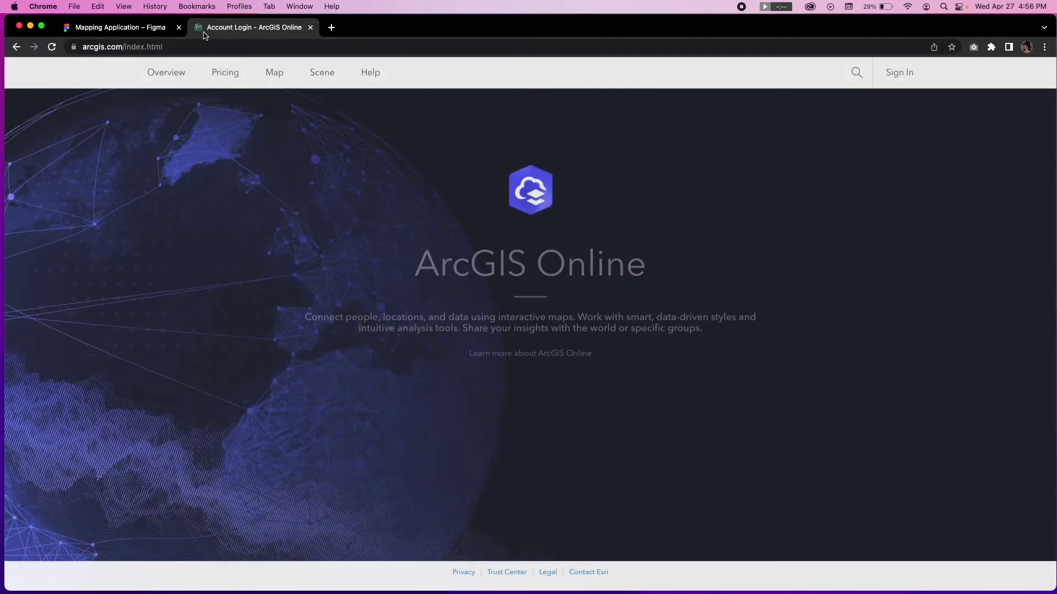
left_click(530, 384)
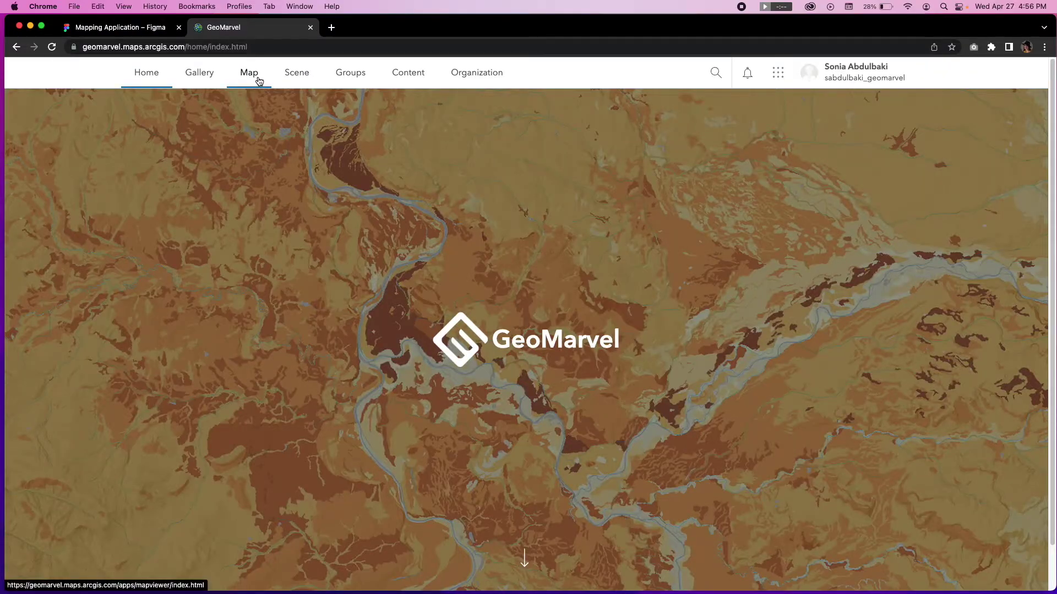
left_click(257, 77)
left_click(55, 182)
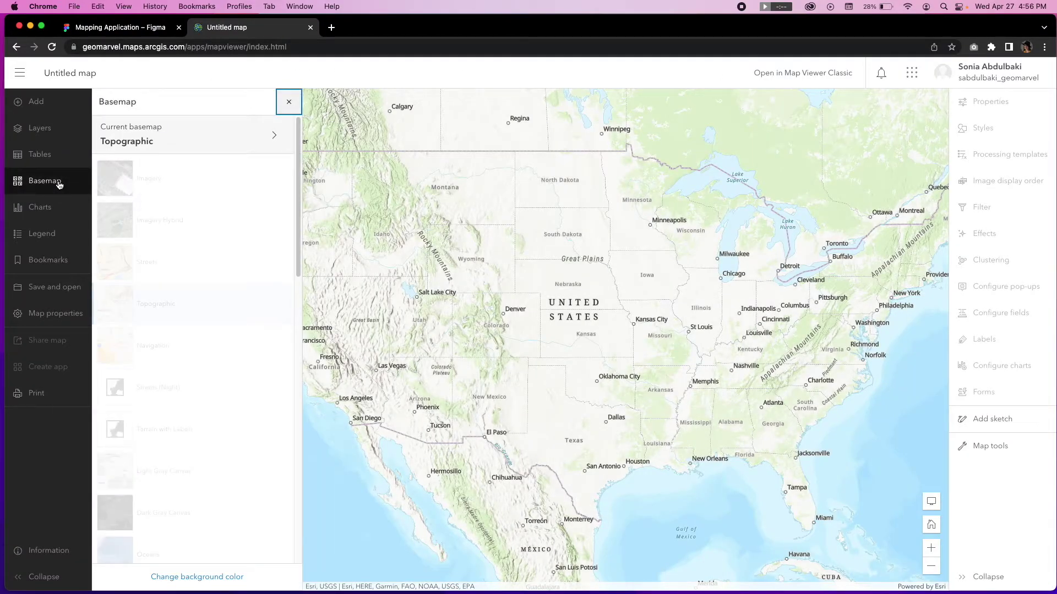
left_click(182, 380)
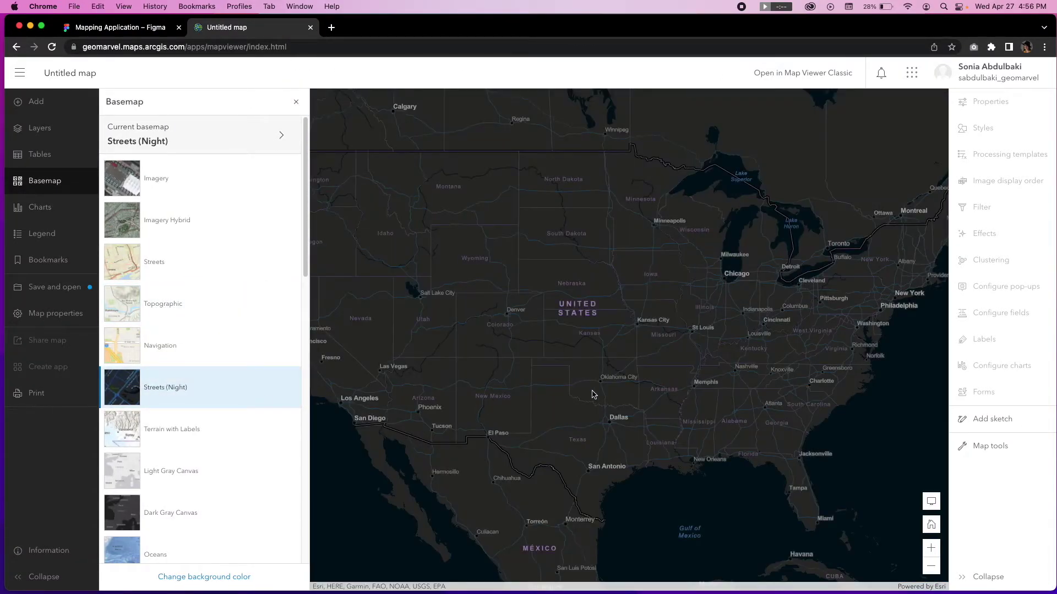
Step: Zoom in, screenshot the night map region, and close the map tab without saving
scroll(577, 395, "up", 2)
scroll(576, 394, "up", 5)
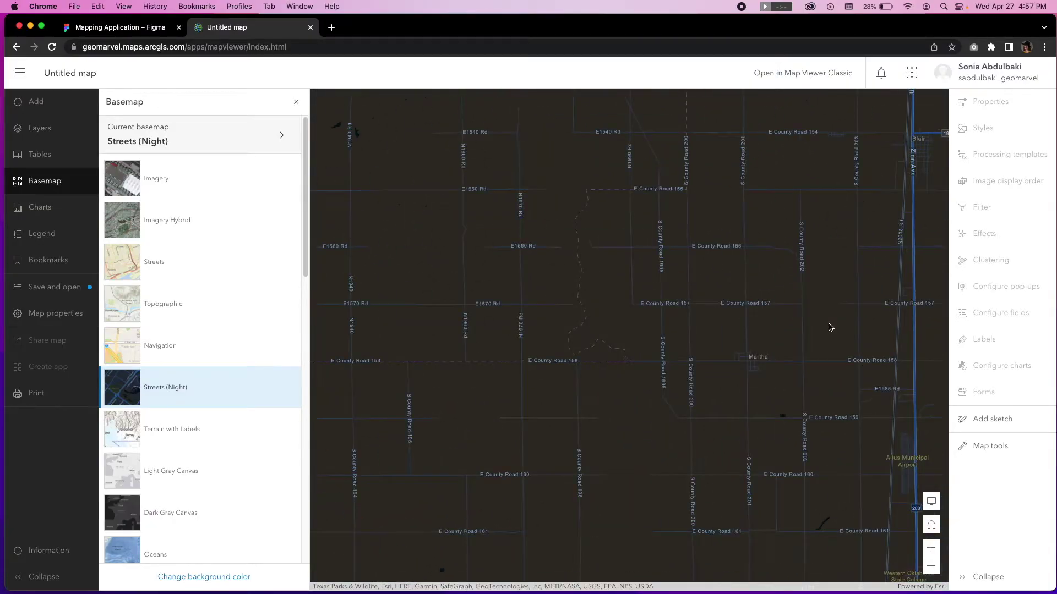
key("super+shift+4")
left_click_drag(375, 123, 433, 346)
left_click(309, 27)
left_click(569, 228)
Step: Send the map image to the back and resize the large circle to 120×120
right_click(532, 574)
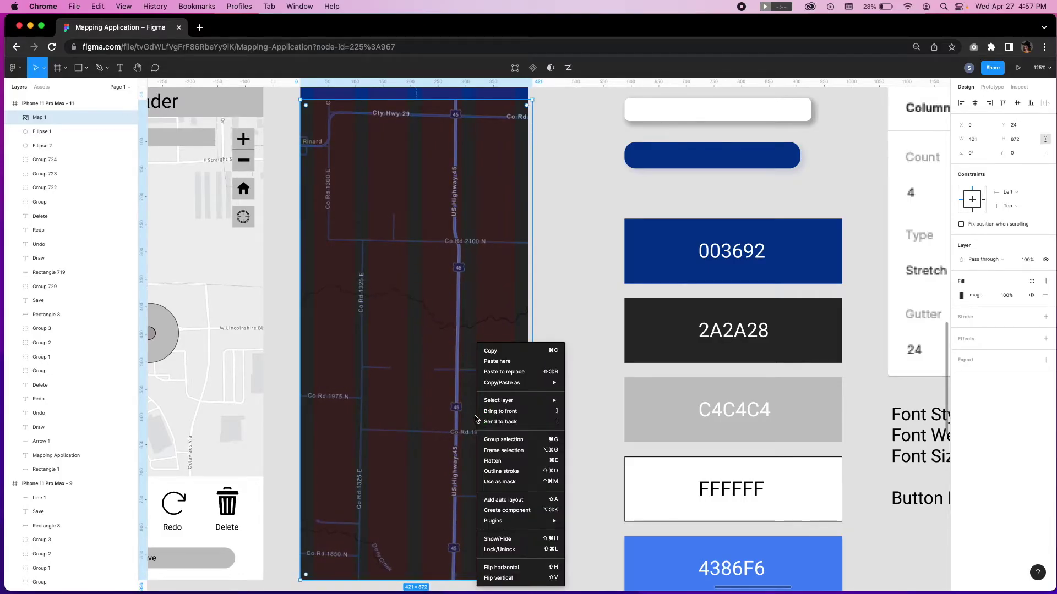
left_click(566, 430)
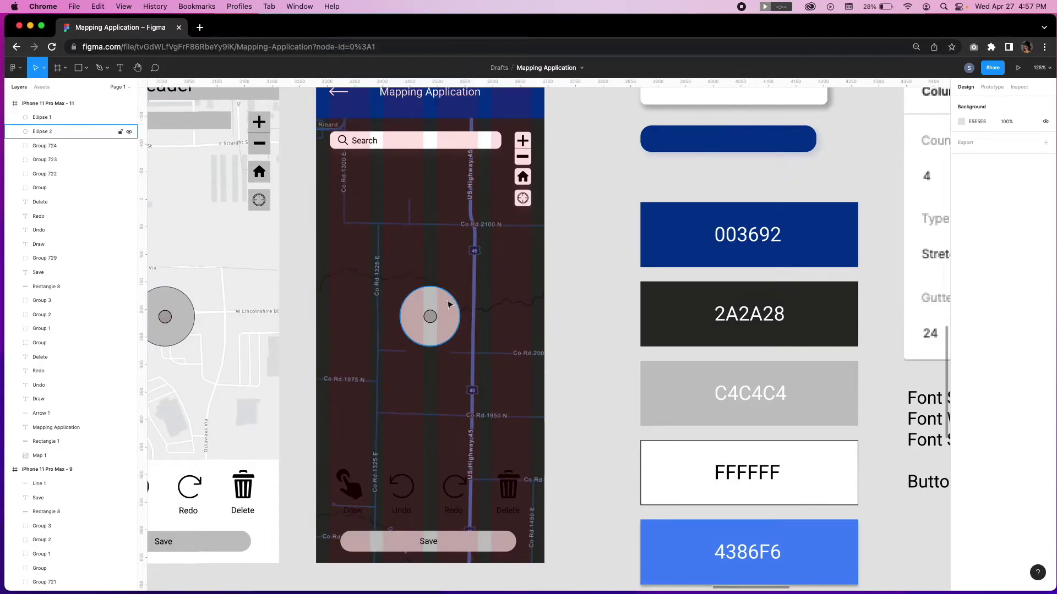
left_click(438, 315)
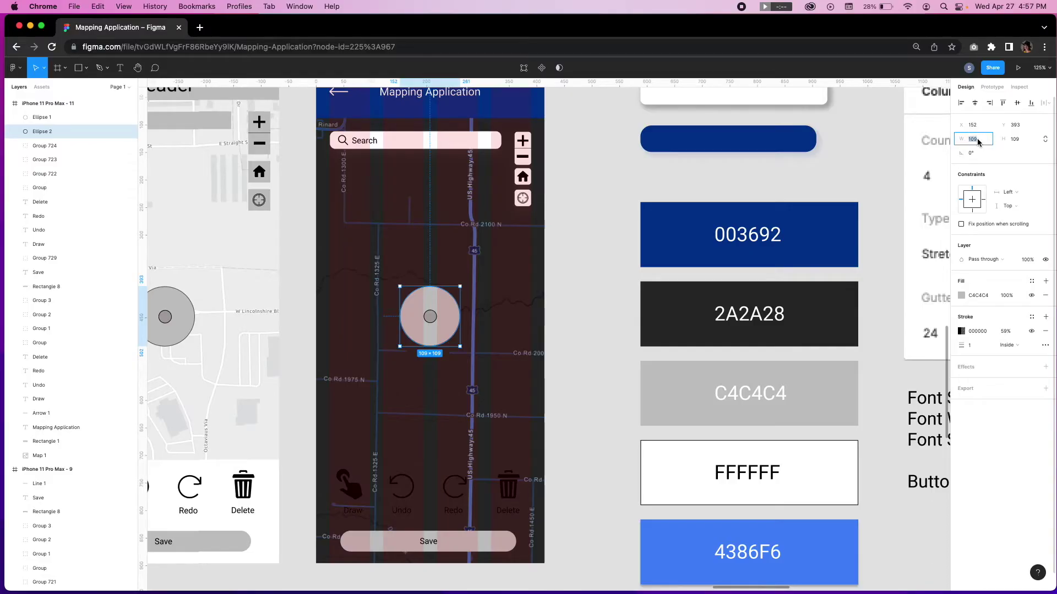
type("120")
key("Tab")
type("1")
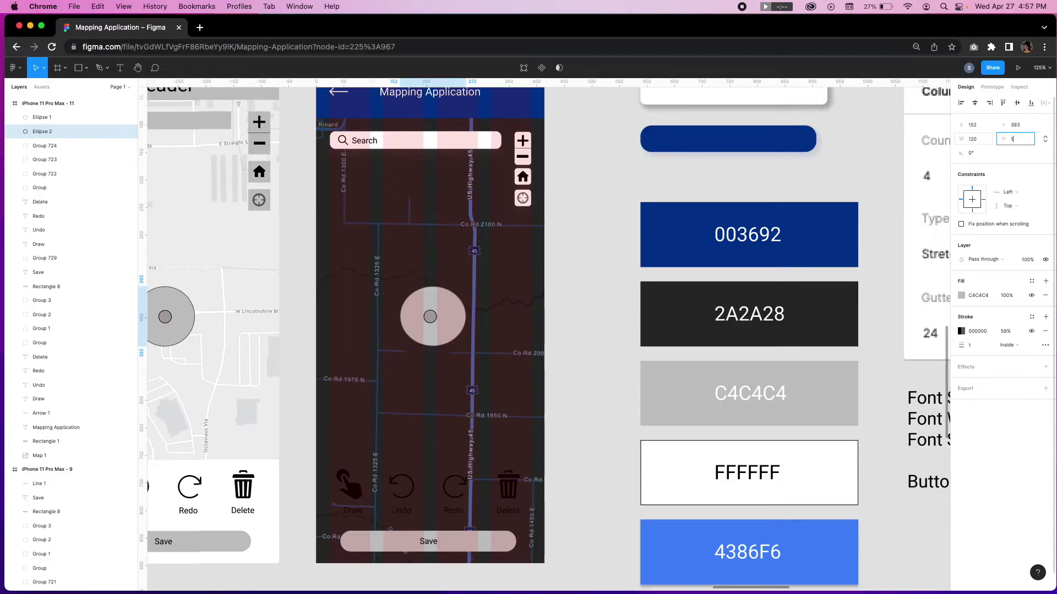
key("Return")
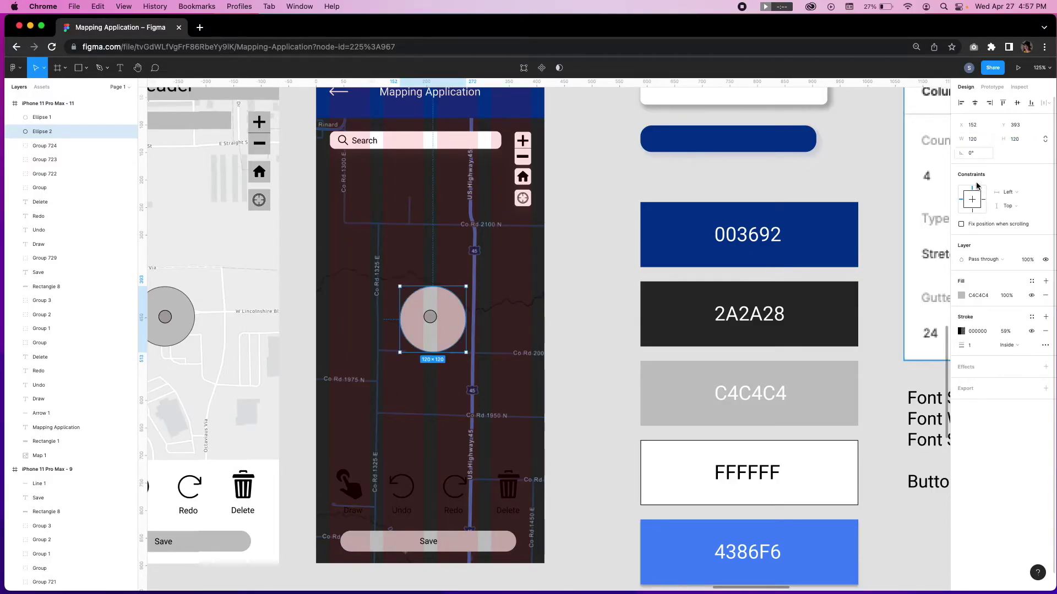
Step: Fill the large circle with eyedropped 4386F6 at 25% opacity
left_click(961, 296)
left_click(857, 429)
left_click(691, 543)
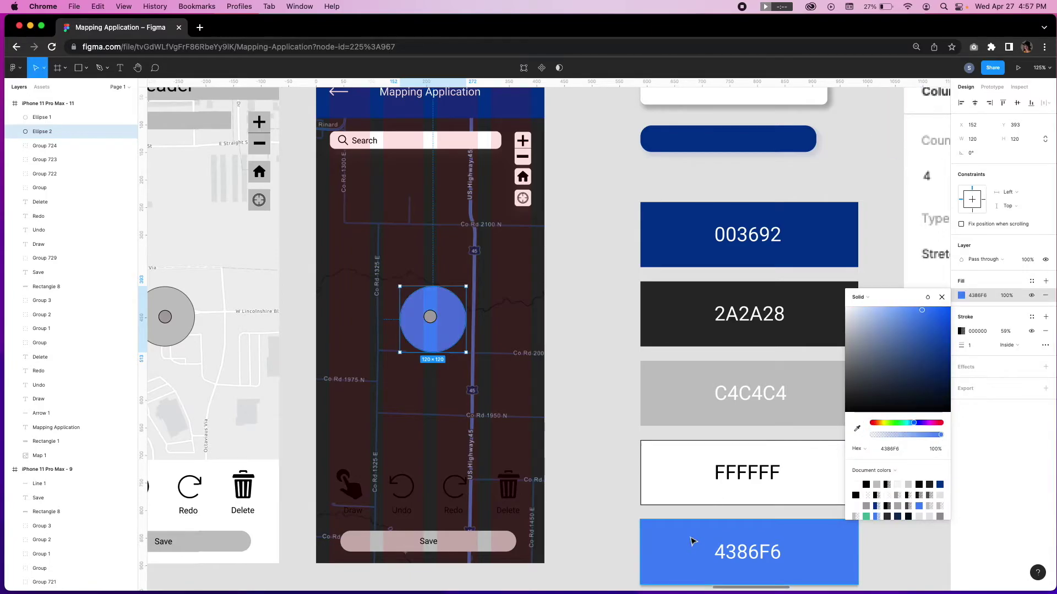
left_click(1008, 297)
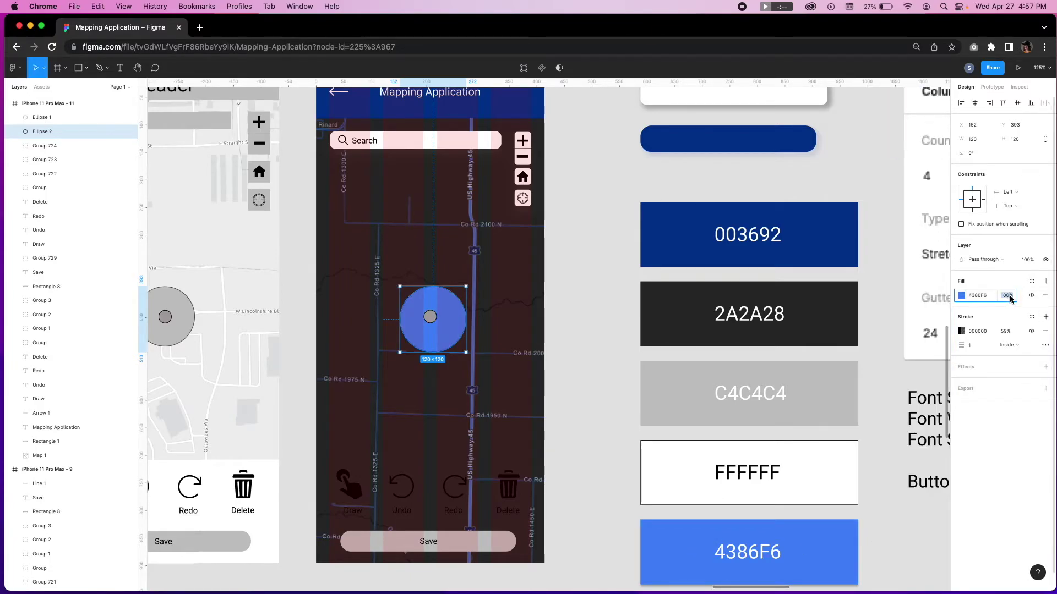
type("25")
key("Return")
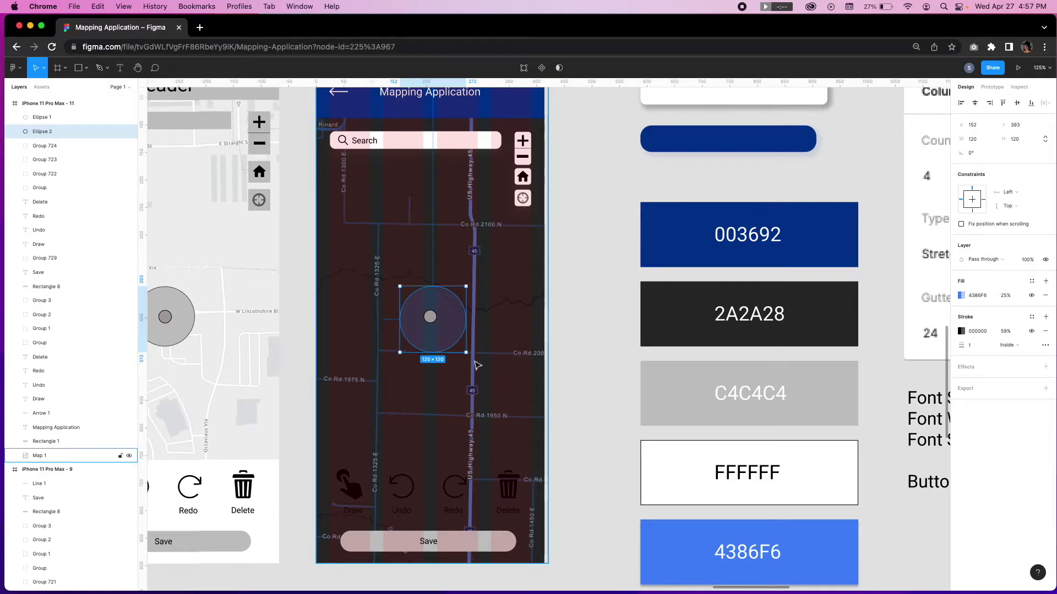
Step: Make the small location dot 20×20 with a 4386F6 fill and a 2 px white outline
left_click(431, 317)
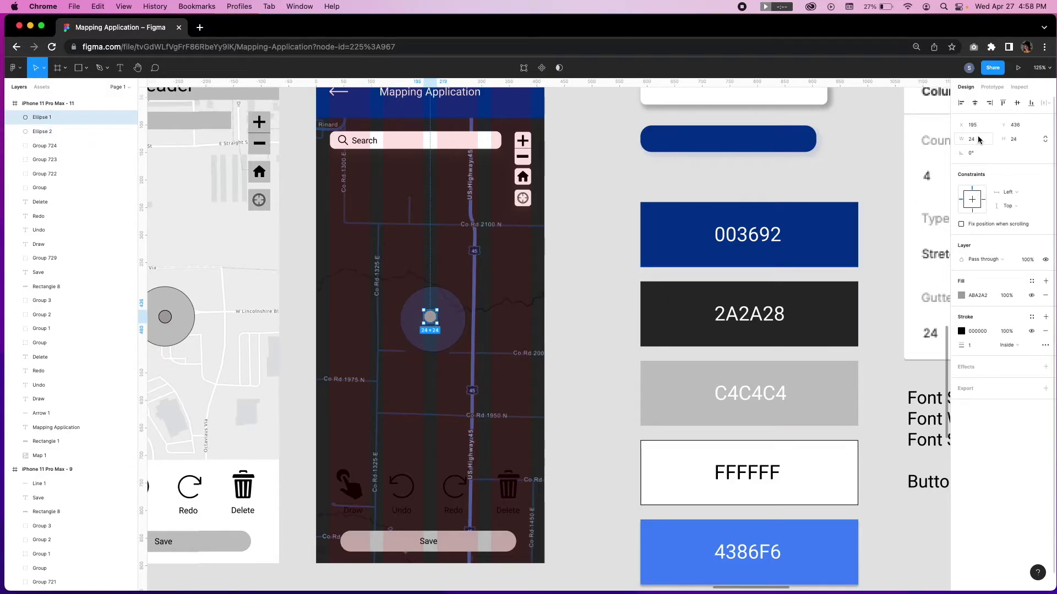
type("20")
key("Return")
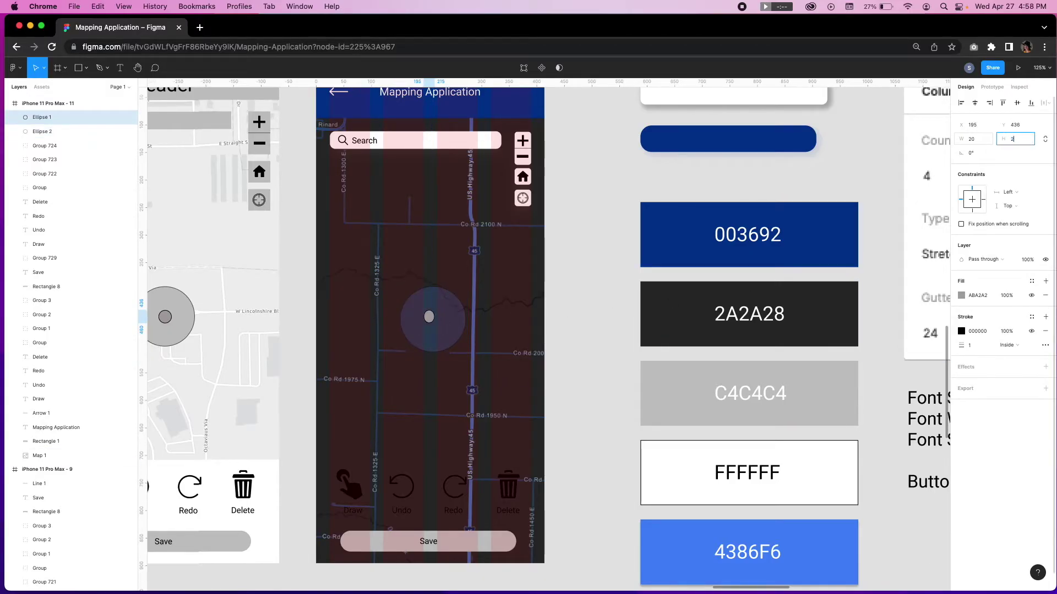
left_click(962, 296)
left_click(857, 428)
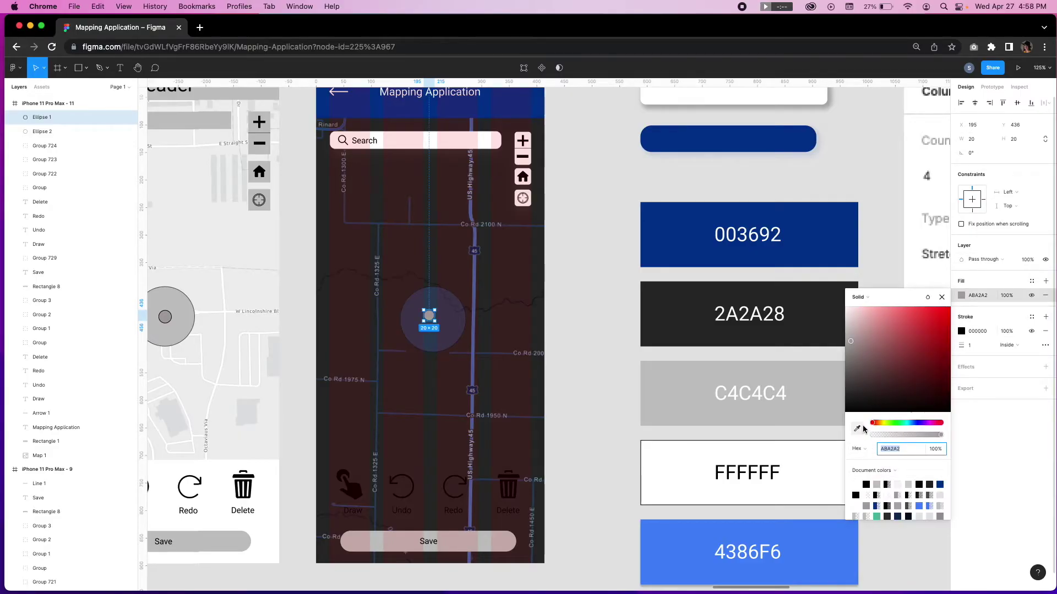
left_click(843, 548)
left_click(962, 331)
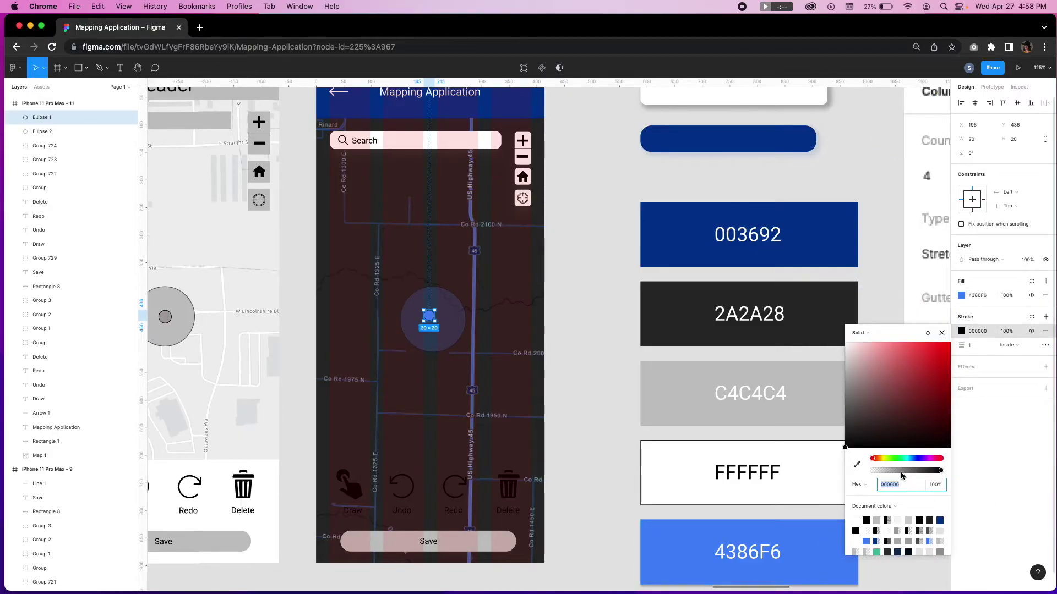
left_click(856, 519)
left_click(970, 346)
type("2")
key("Return")
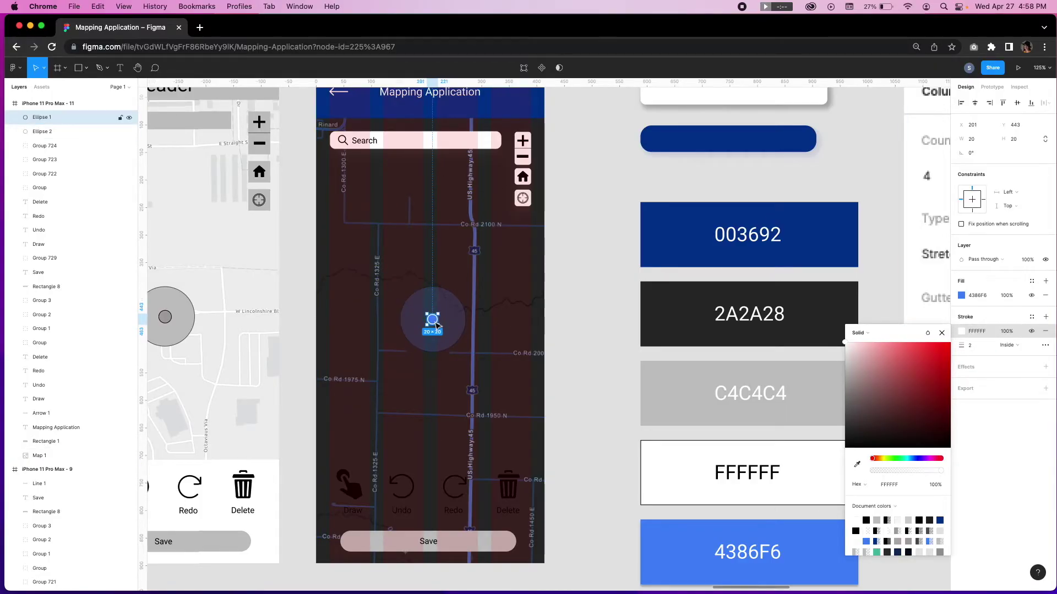
Step: Make the Draw, Undo, Redo and Delete icons and their labels white
left_click(452, 311)
left_click(585, 341)
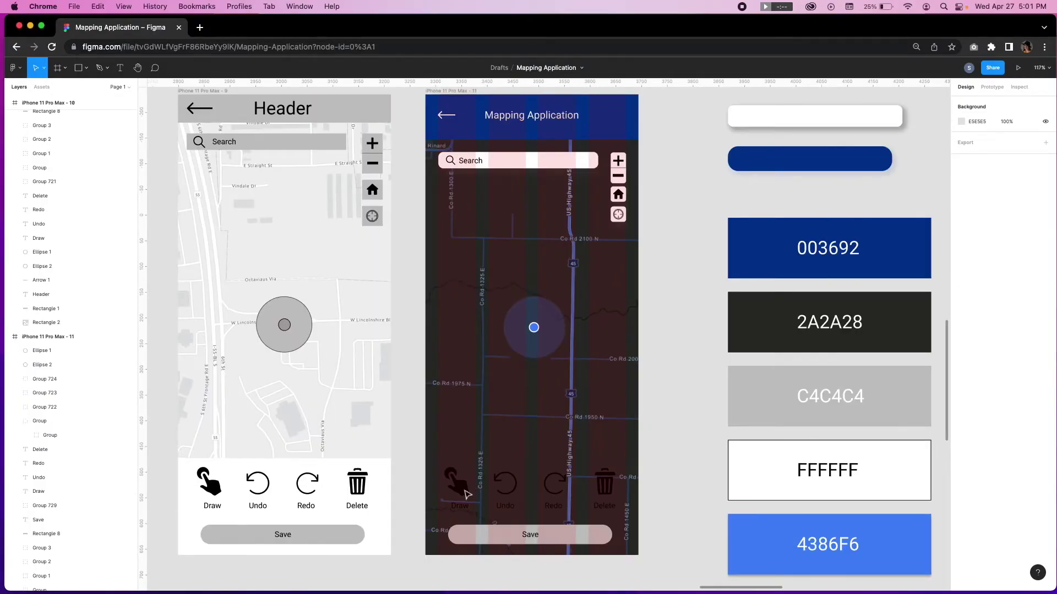
left_click(456, 483)
left_click(504, 483, "shift")
left_click(557, 496, "shift")
left_click(605, 484, "shift")
left_click(604, 506, "shift")
left_click(554, 506, "shift")
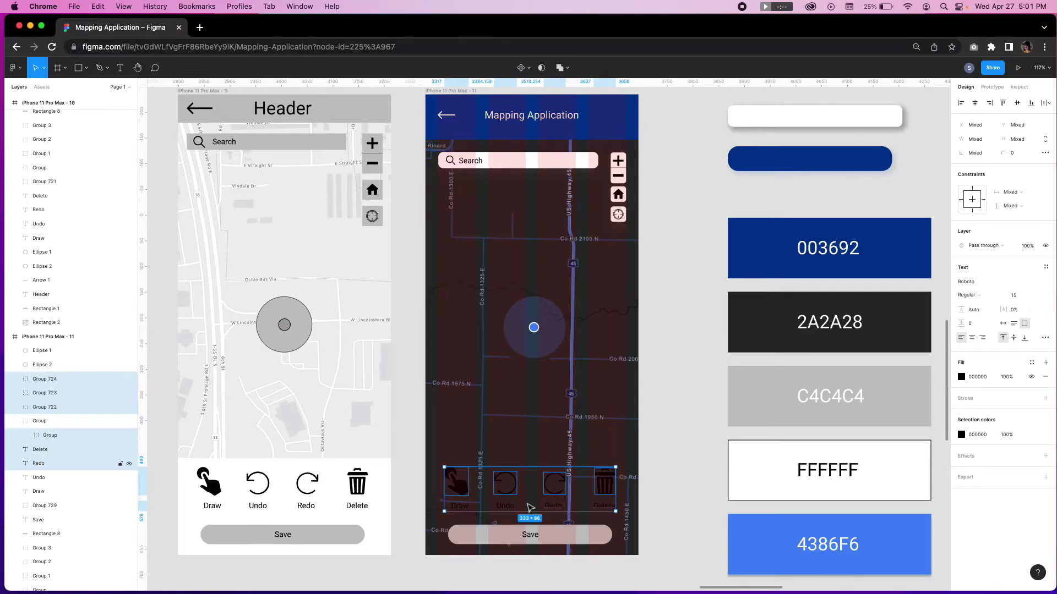
left_click(505, 506, "shift")
left_click(460, 506, "shift")
left_click(961, 377)
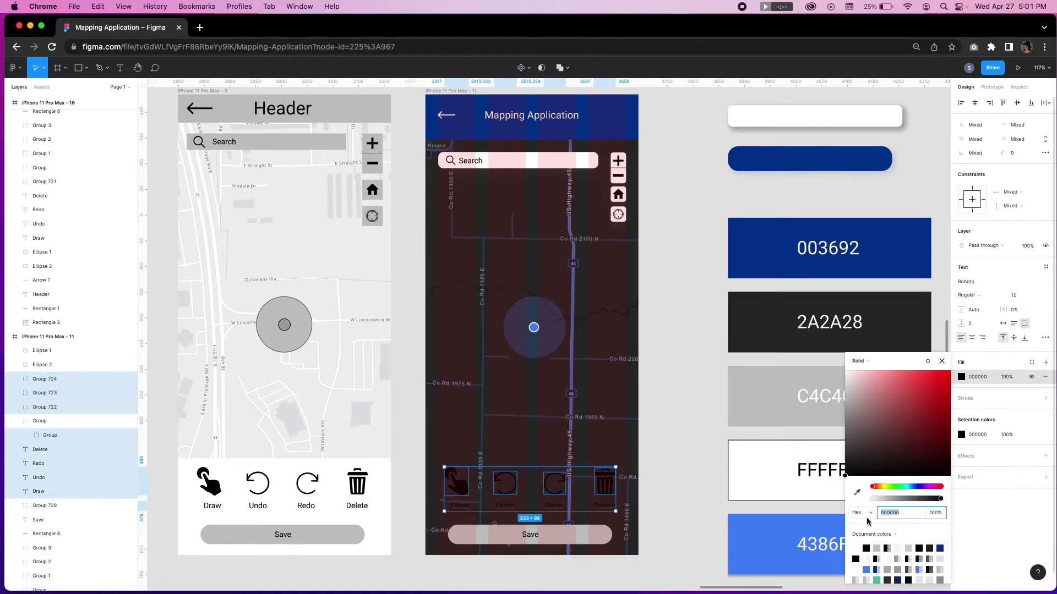
left_click(856, 549)
left_click(78, 69)
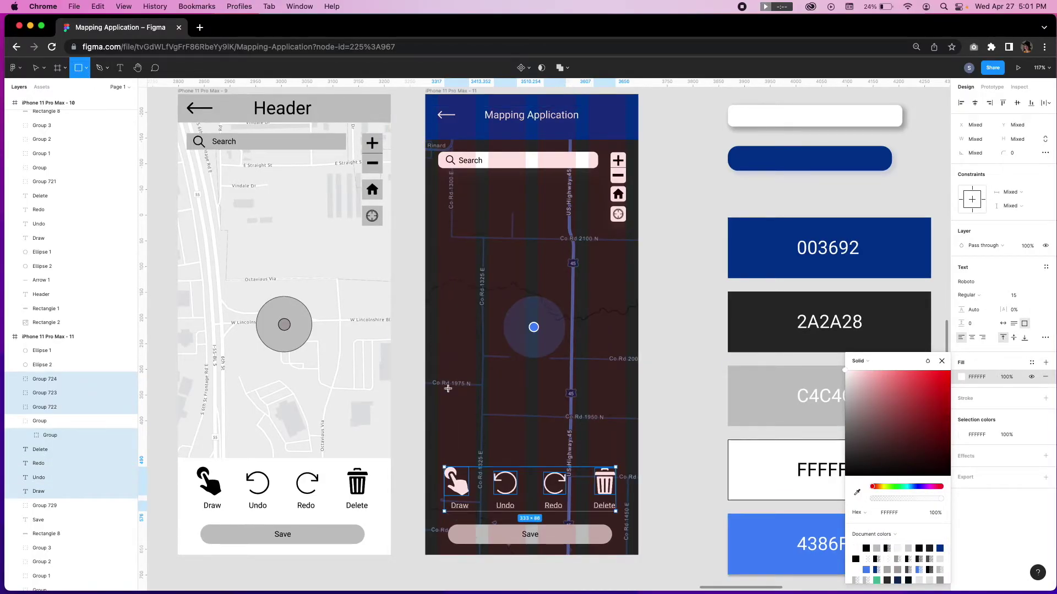
Step: Draw a wide rectangle above the bottom icons and set its height to 96
left_click_drag(438, 393, 623, 427)
left_click(1017, 139)
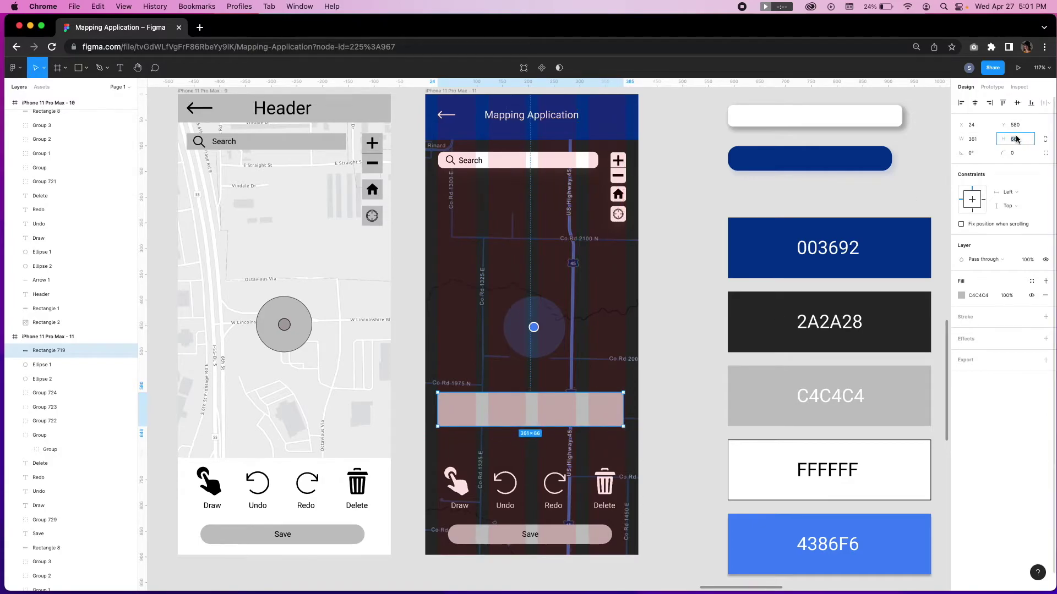
type("96")
key("Return")
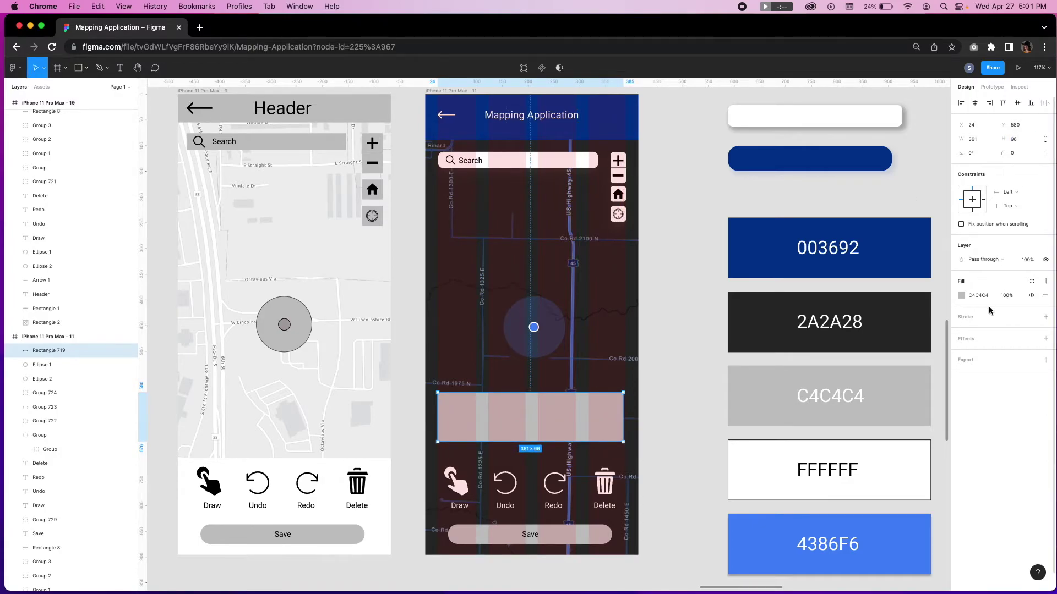
Step: Fill the rectangle with a white linear gradient from 40% to 5% opacity, with corner radius 20
left_click(962, 296)
type("FFFFFF")
key("Return")
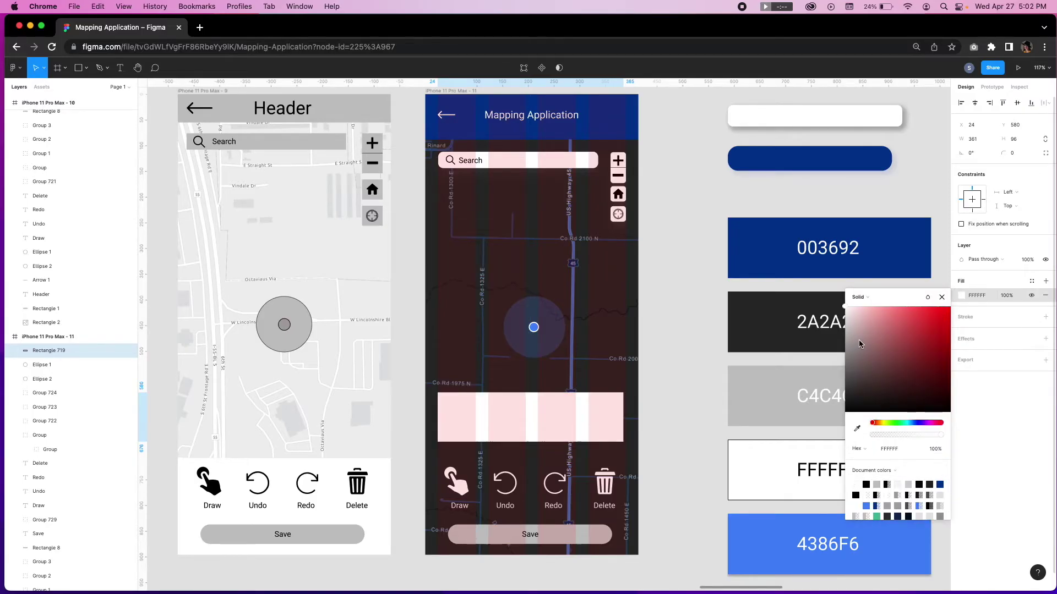
left_click(867, 297)
left_click(870, 309)
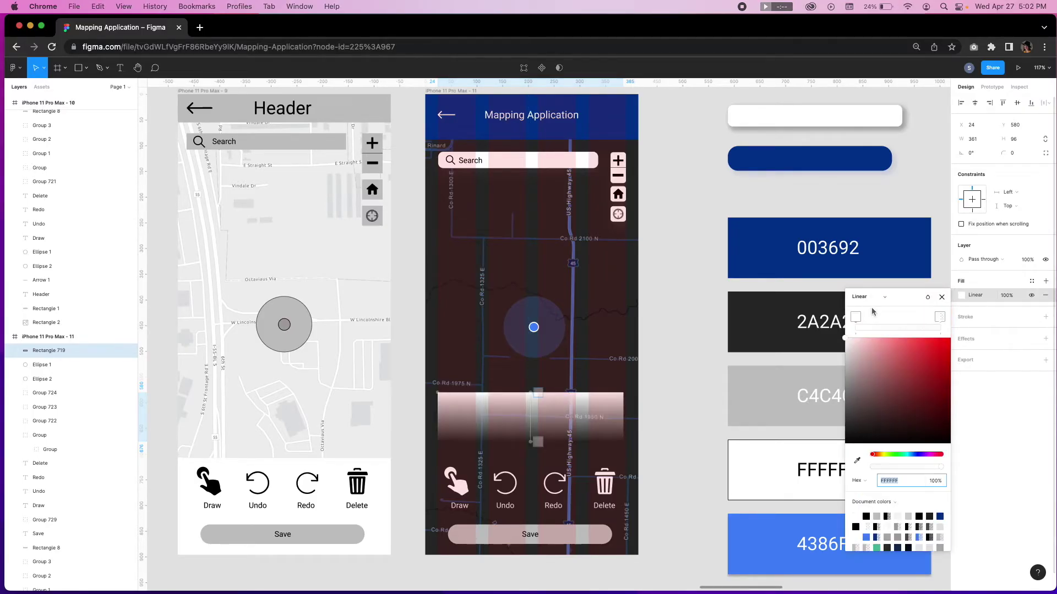
left_click(933, 483)
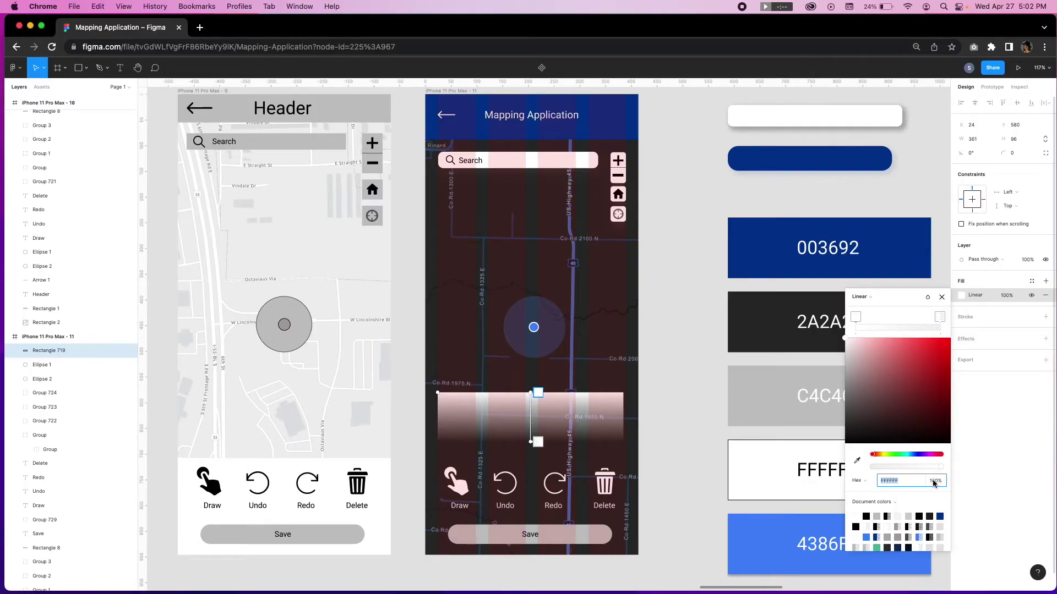
key("Return")
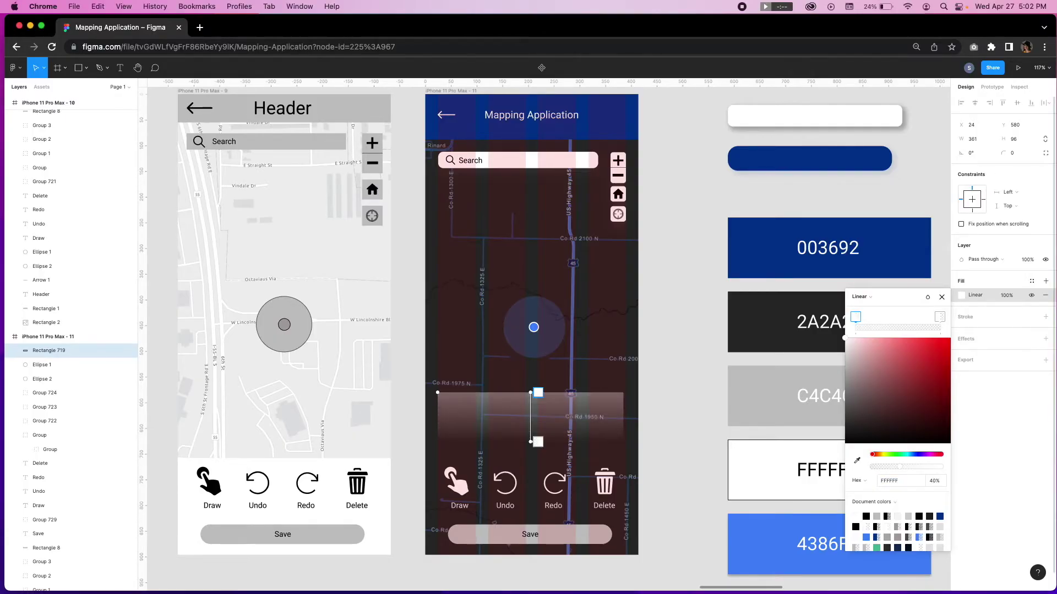
left_click(939, 316)
left_click(936, 483)
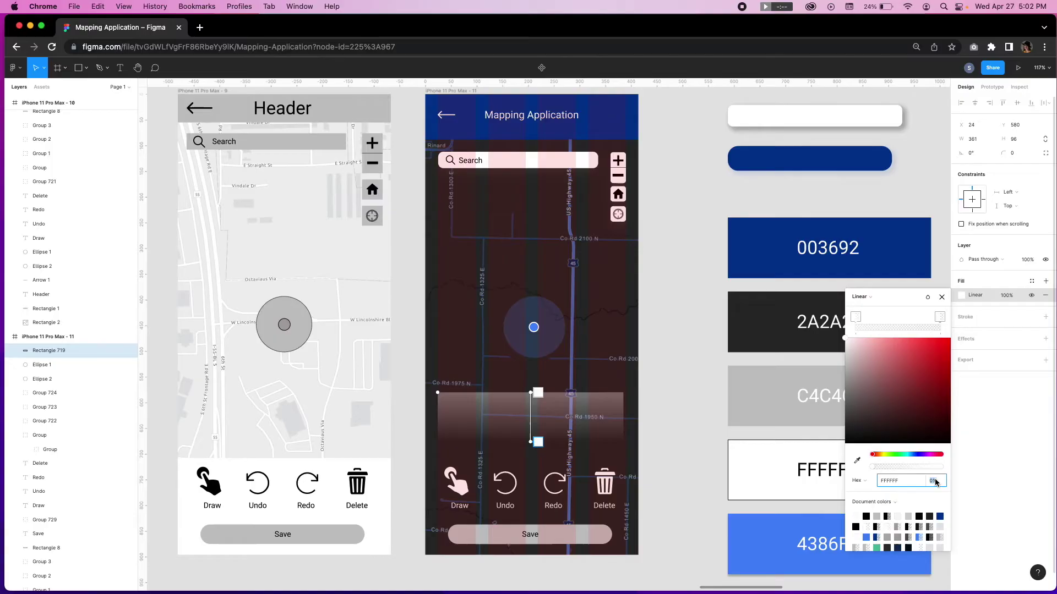
type("5")
key("Return")
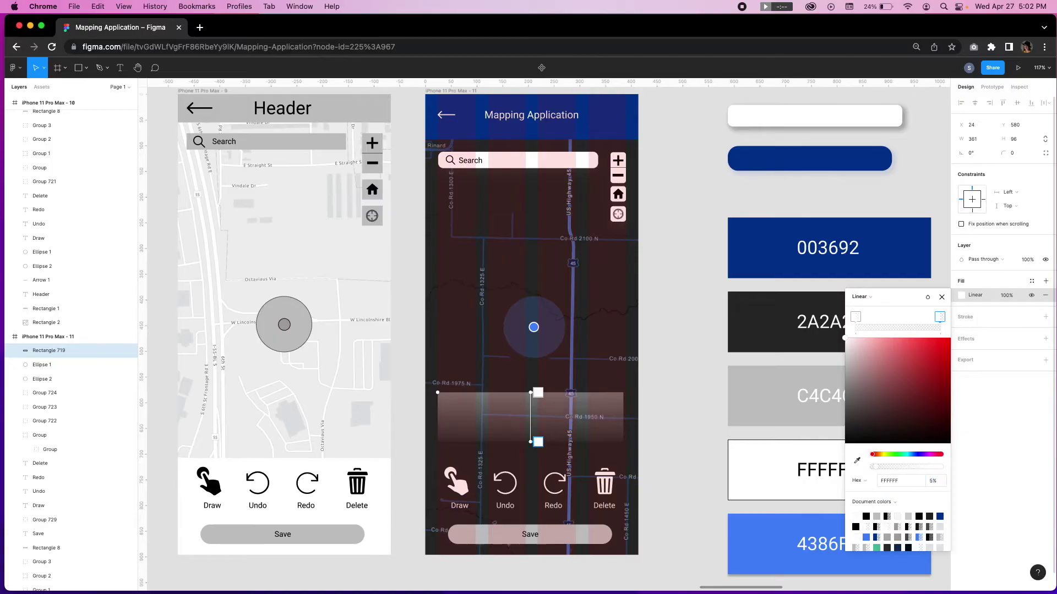
left_click(1015, 155)
left_click(973, 341)
Step: Add a drop shadow and a background blur effect to the rectangle
left_click(970, 340)
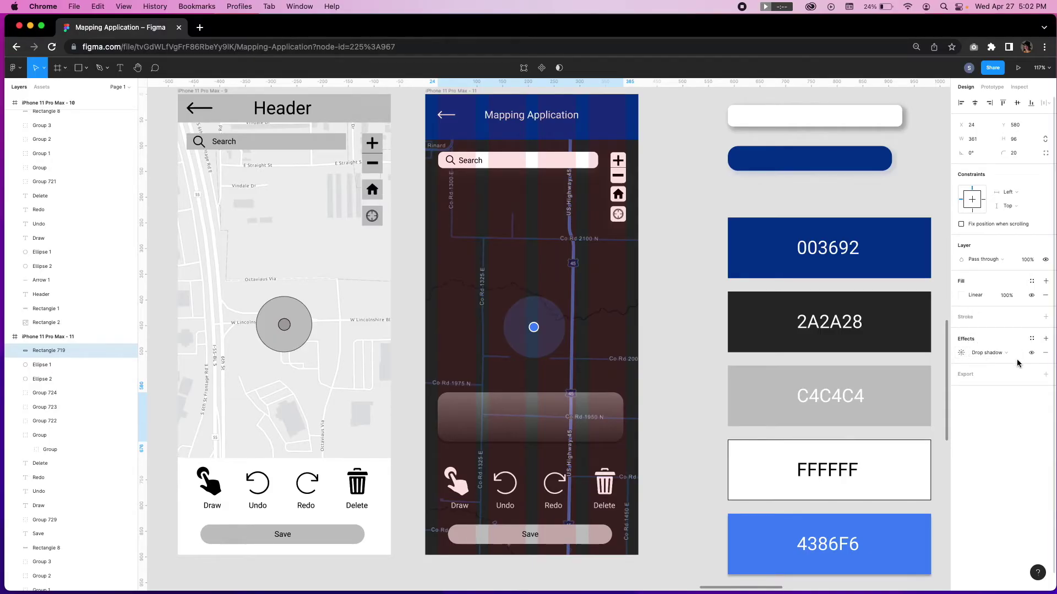
left_click(1046, 339)
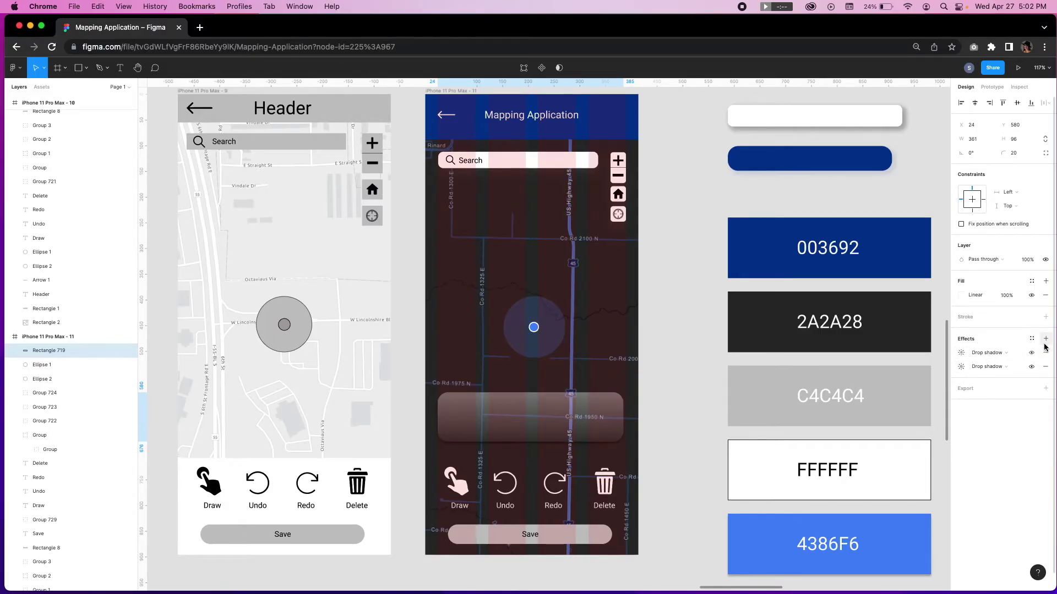
left_click(995, 372)
left_click(1002, 389)
left_click(961, 368)
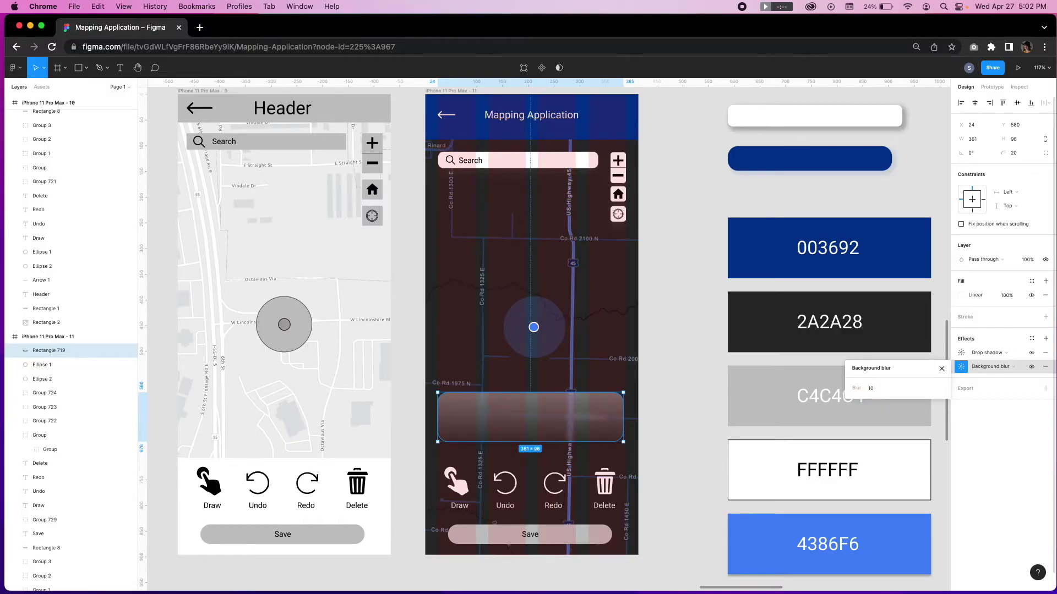
Step: Set the drop shadow to Y 10, blur 20, colour C4C4C4 at 10% opacity
left_click(961, 353)
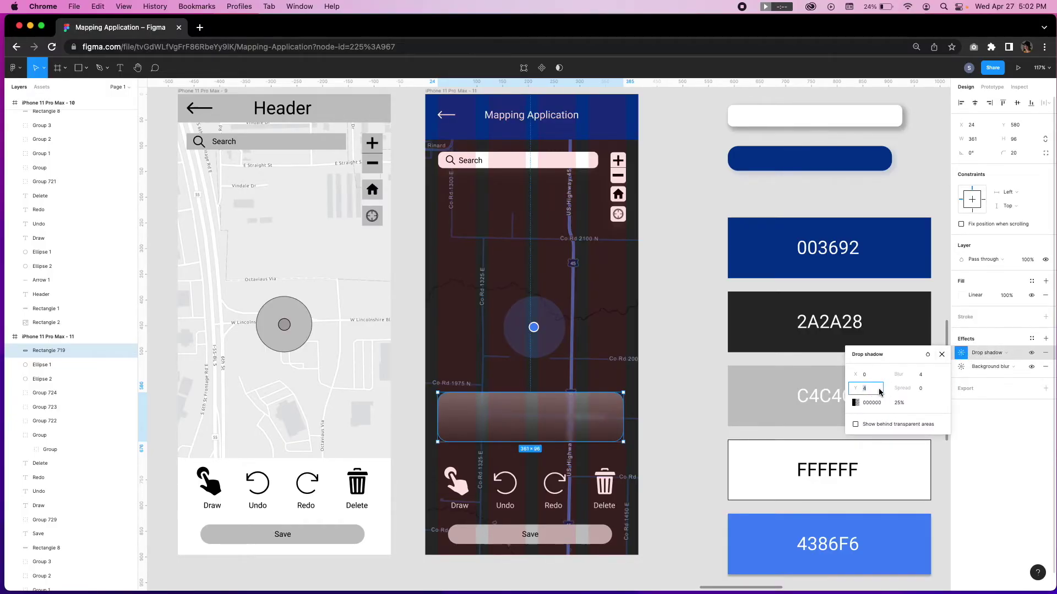
type("10")
key("Tab")
type("20")
key("Return")
left_click(903, 406)
type("10")
key("Return")
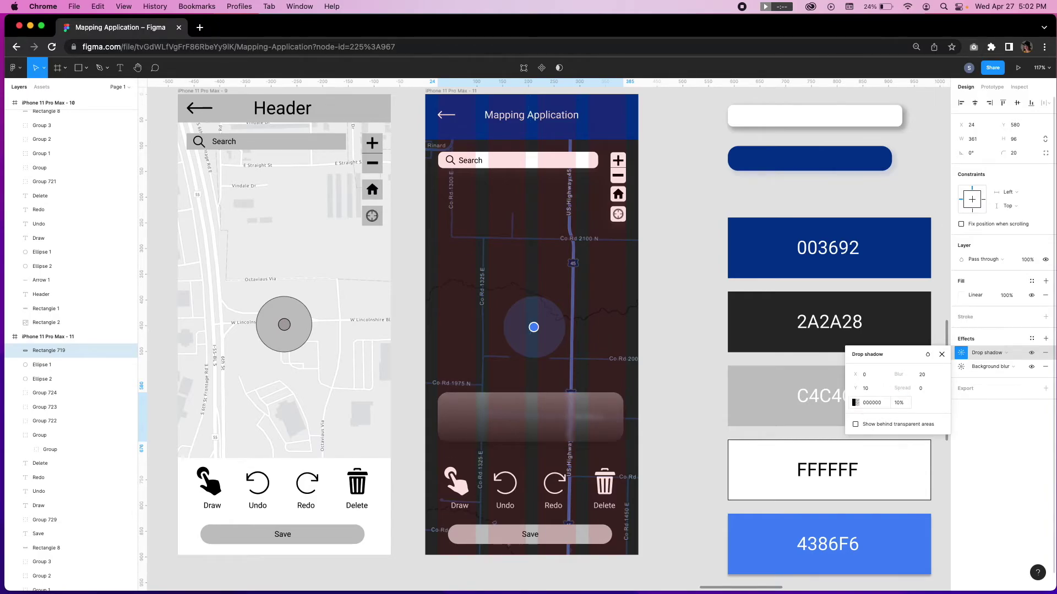
left_click(856, 403)
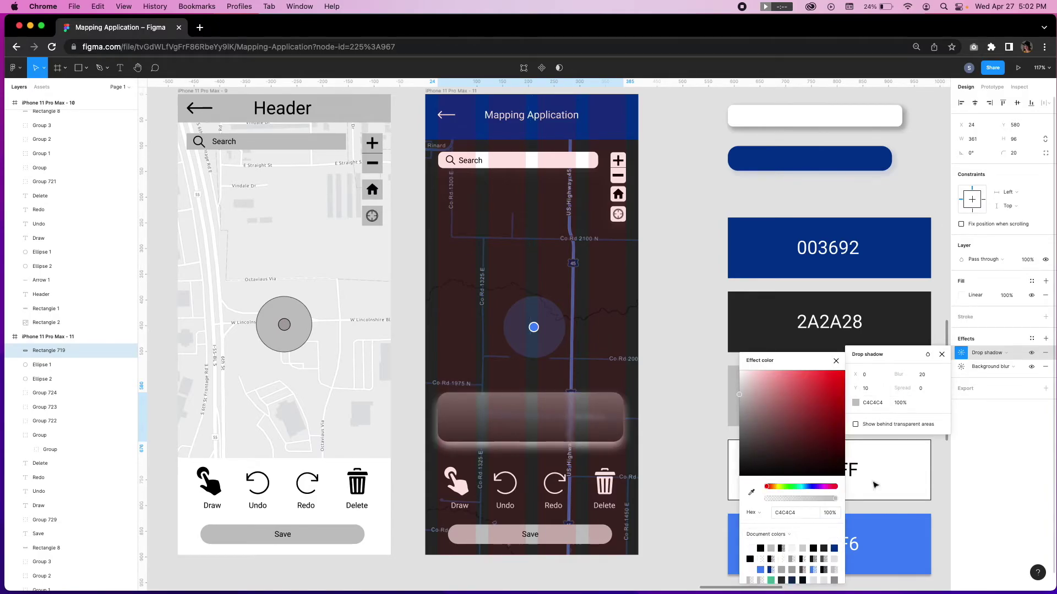
key("Return")
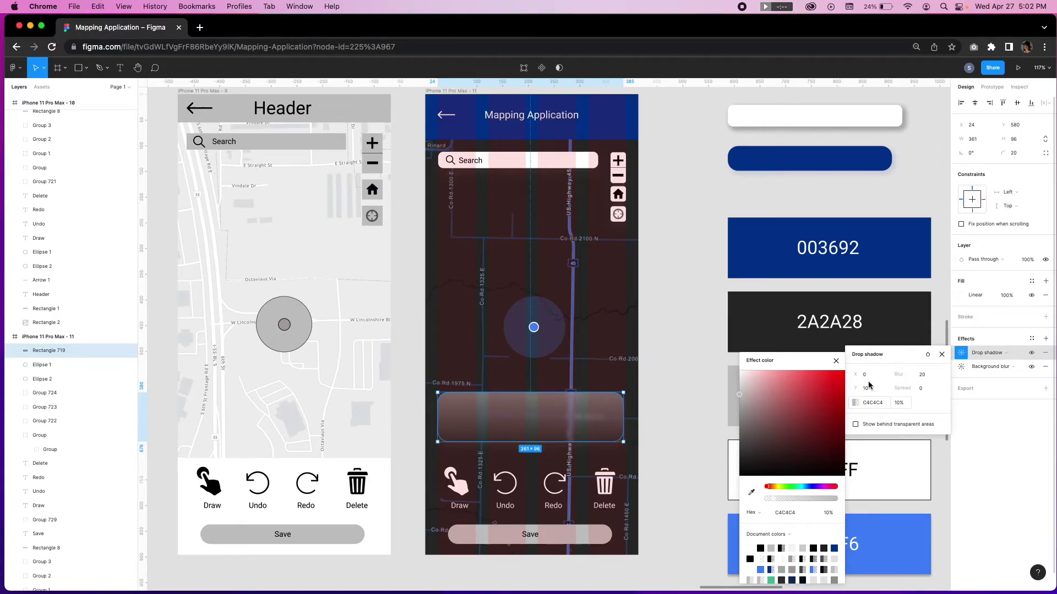
key("Escape")
left_click(604, 485)
Step: Group the Draw, Undo, Redo and Delete icons with their labels
left_click(604, 505, "shift")
left_click(554, 483, "shift")
left_click(553, 505, "shift")
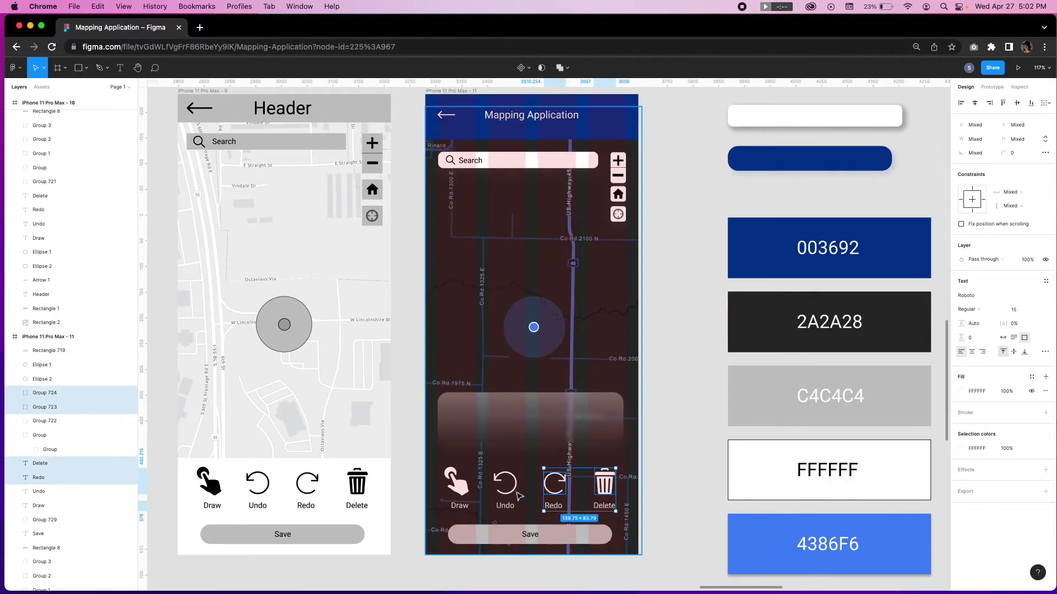
left_click(505, 483, "shift")
left_click(505, 505, "shift")
left_click(456, 483, "shift")
left_click(459, 506, "shift")
right_click(460, 510)
left_click(498, 436)
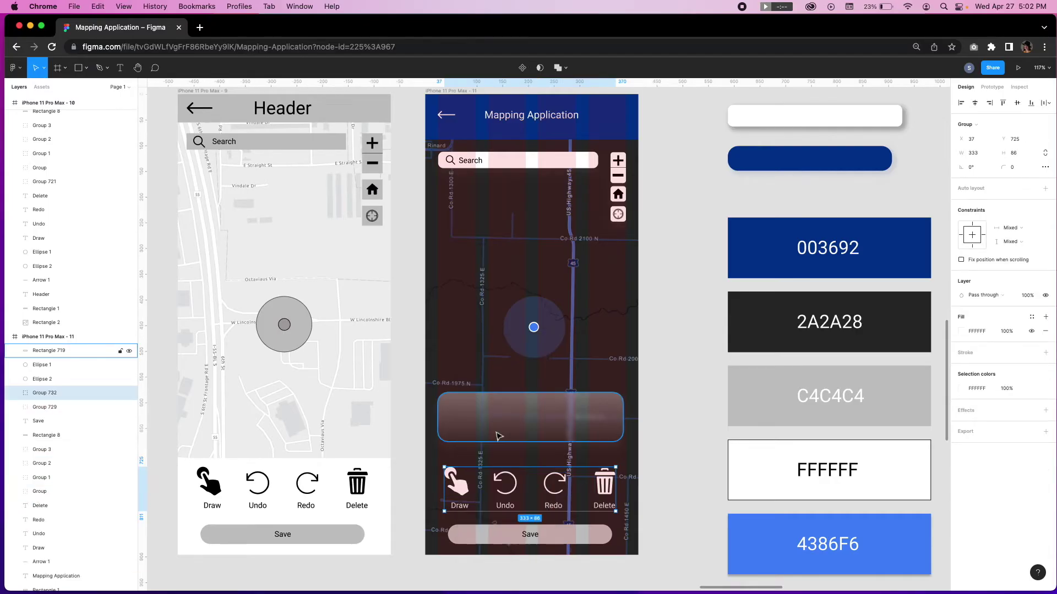
key("super+z")
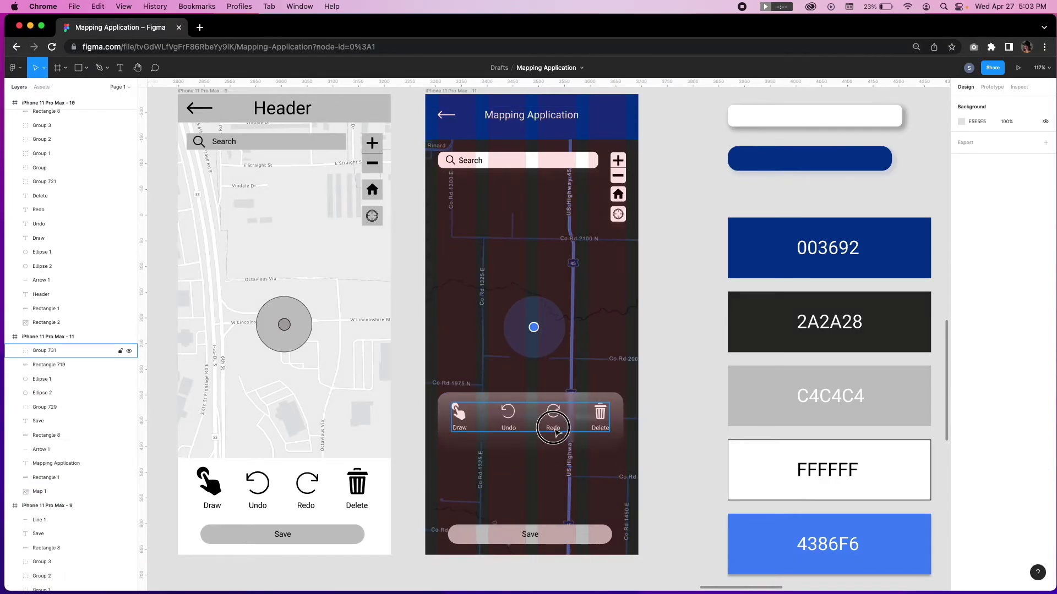
Step: Move the glass panel and icon group to the bottom, placing the 32px h bar below it
left_click(615, 418, "shift")
left_click_drag(616, 417, 614, 471)
left_click(672, 492)
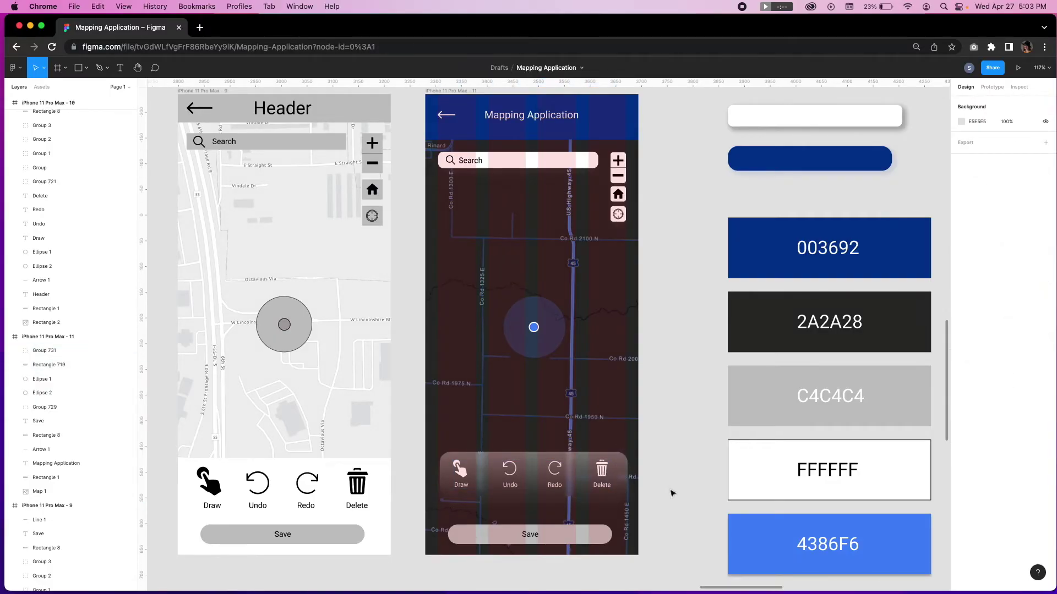
scroll(675, 472, "up", 2)
scroll(675, 472, "up", 2)
left_click_drag(588, 137, 588, 561)
scroll(572, 441, "down", 5)
left_click_drag(560, 366, 551, 416)
Step: Make the Save button 48 high and fill it with 003692 blue
left_click(543, 444)
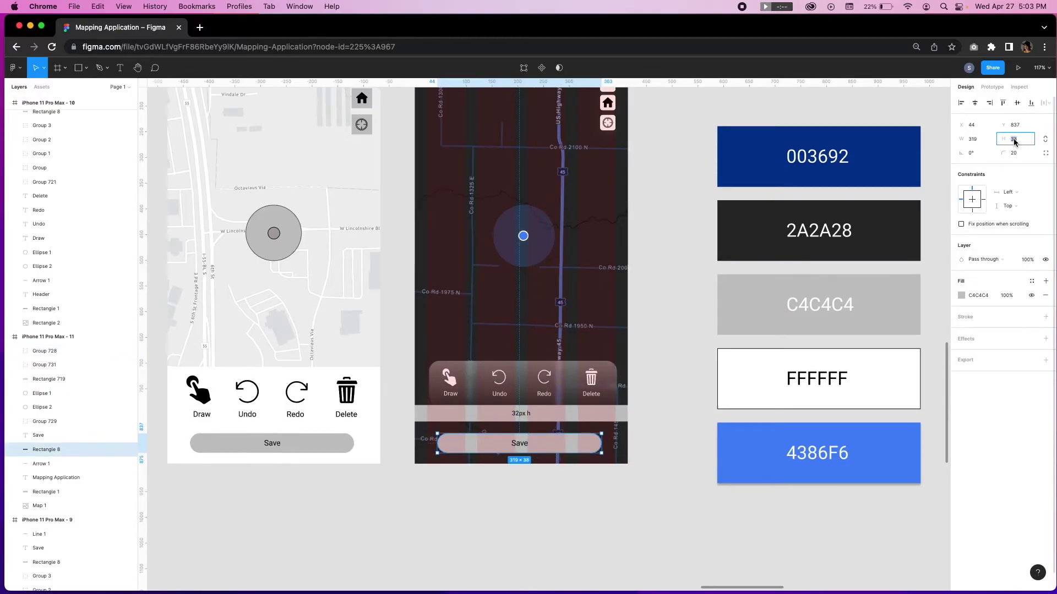
key("Return")
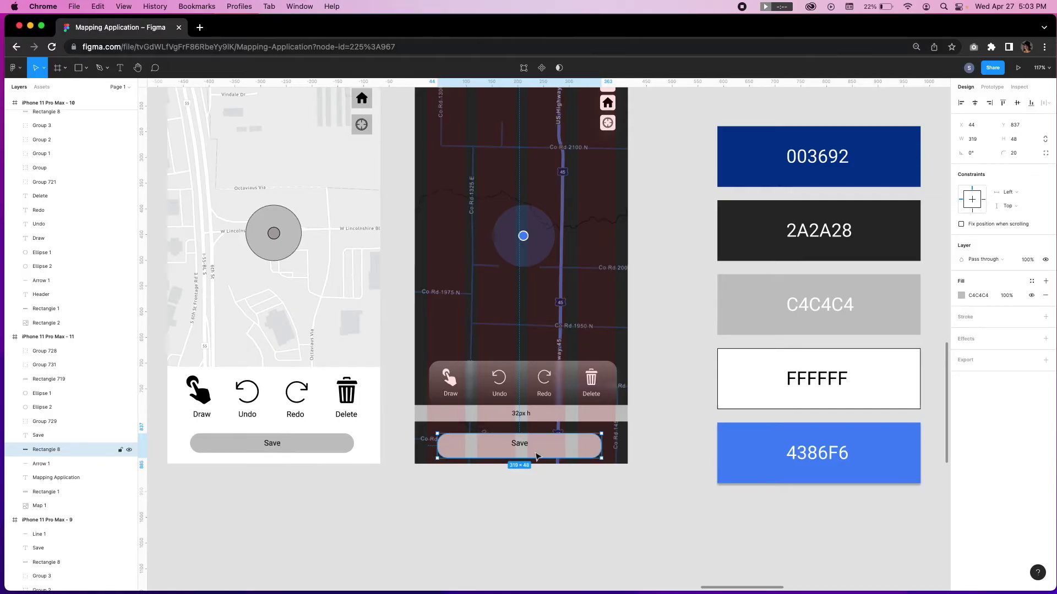
left_click_drag(523, 454, 525, 452)
left_click(961, 295)
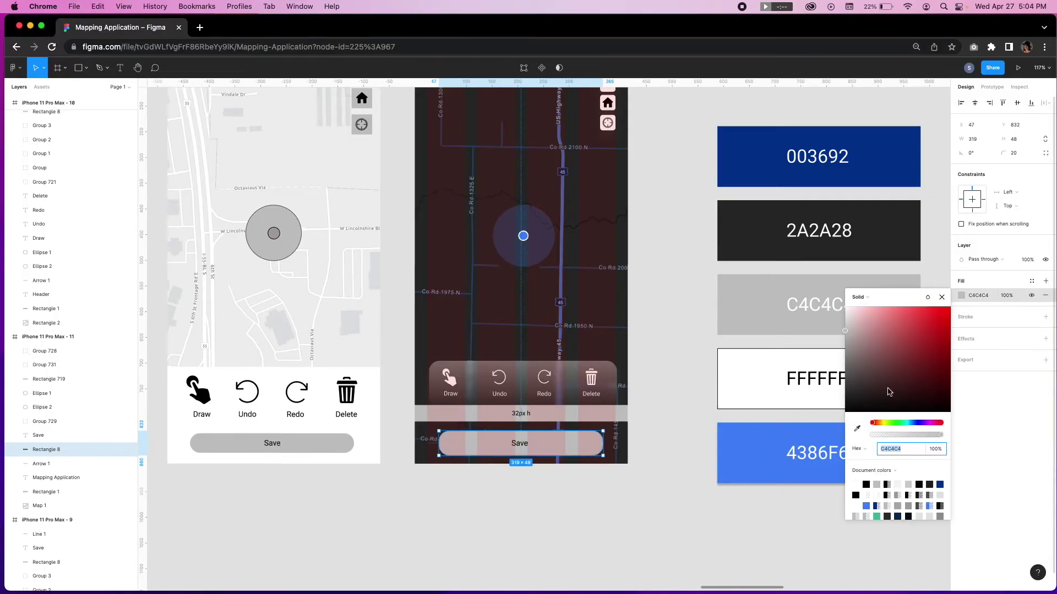
left_click(857, 428)
left_click(903, 141)
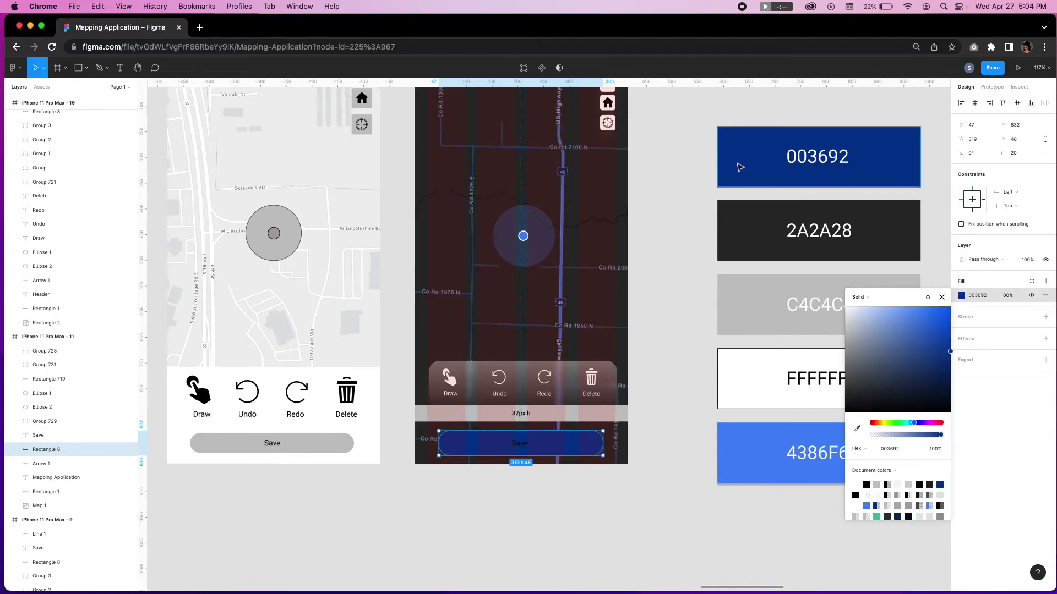
Step: Give the Save button a drop shadow with Y offset 10 in 003692 blue
left_click(1046, 339)
left_click(961, 353)
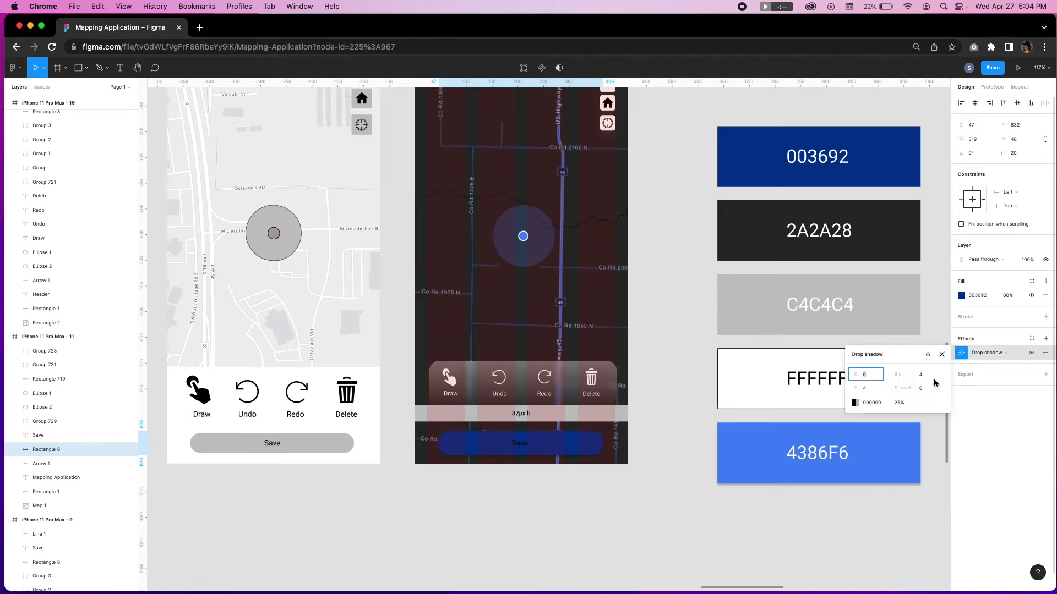
left_click(868, 389)
type("10")
key("Tab")
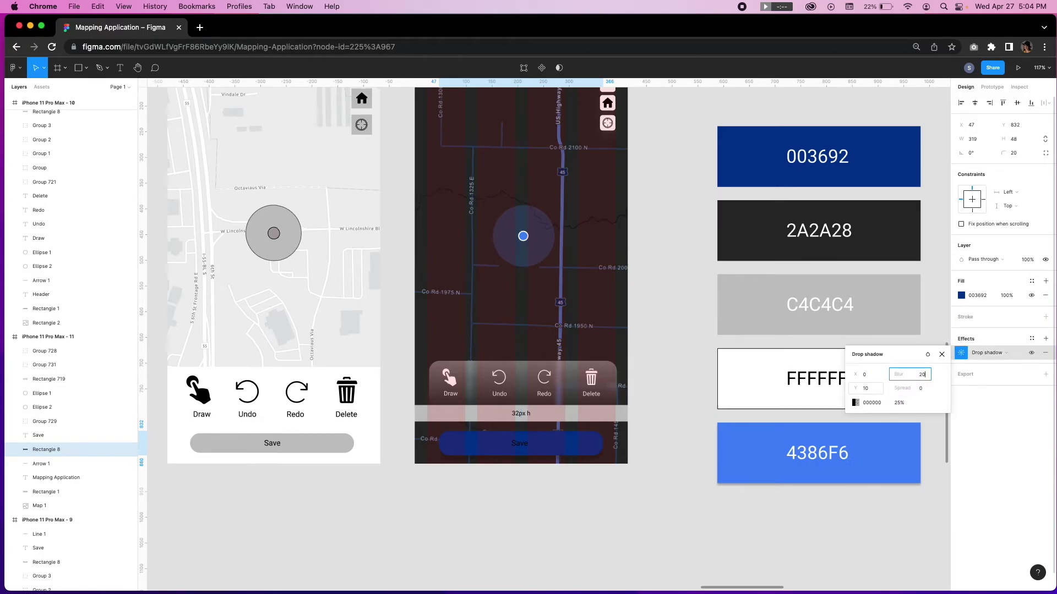
left_click(855, 402)
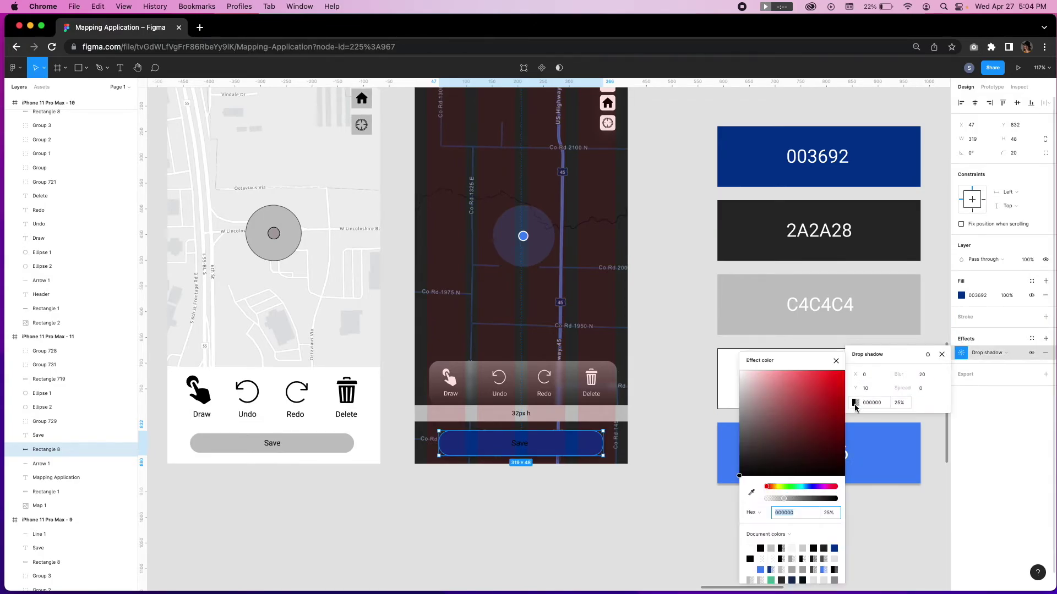
left_click(748, 496)
left_click(909, 118)
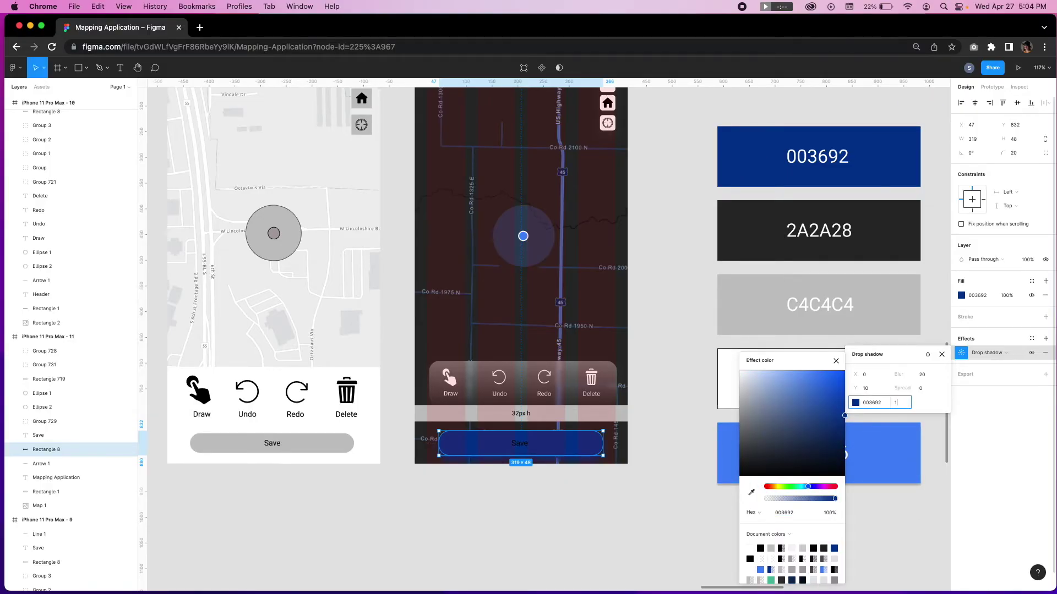
Step: Make the Save label white, group the Save button with the toolbar, and move it higher
left_click(521, 447)
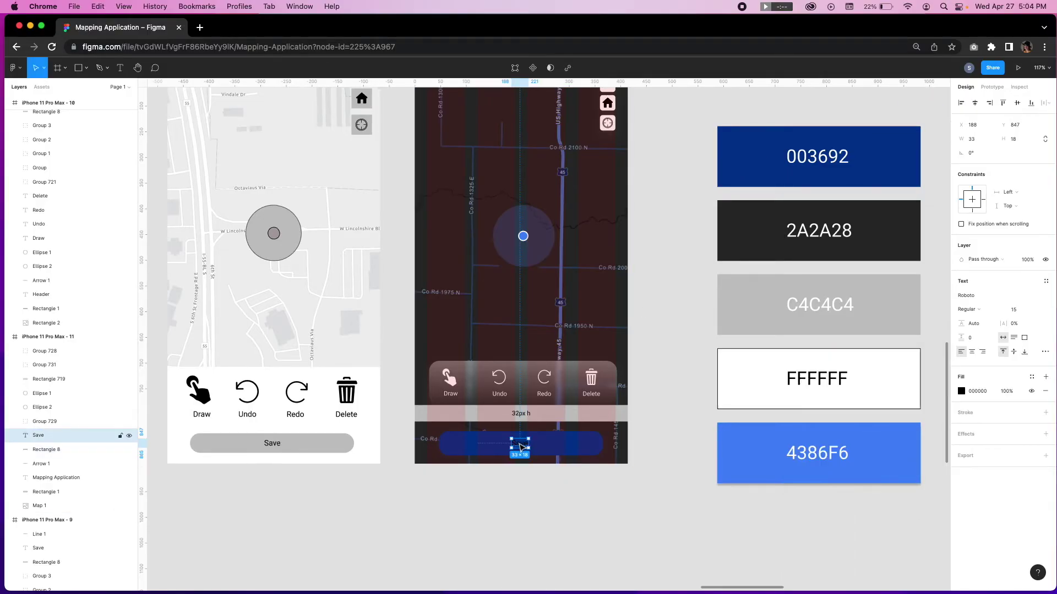
left_click(961, 391)
left_click(861, 542)
left_click(558, 443, "shift")
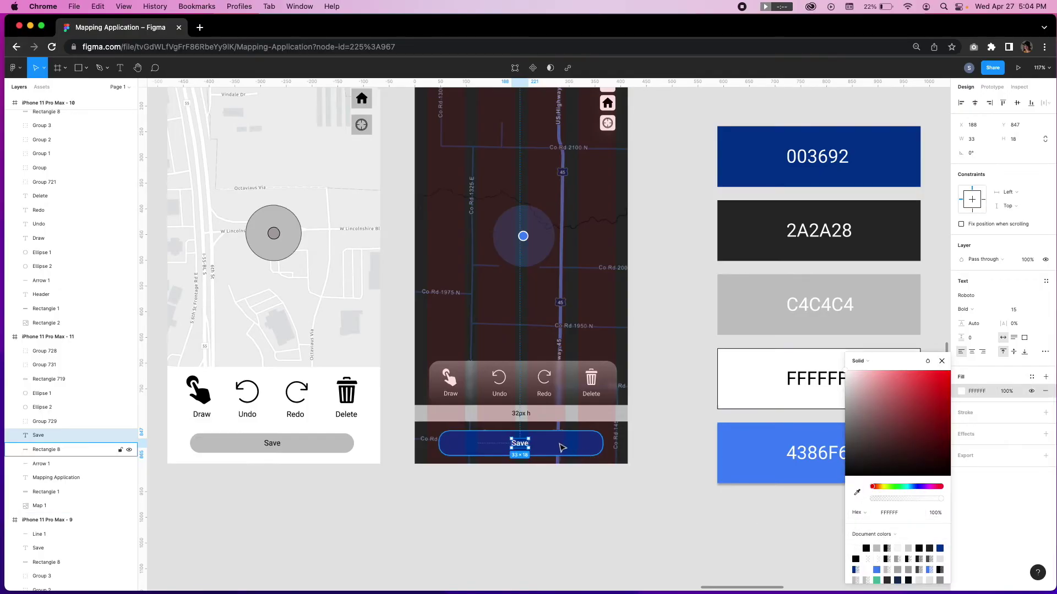
key("super+g")
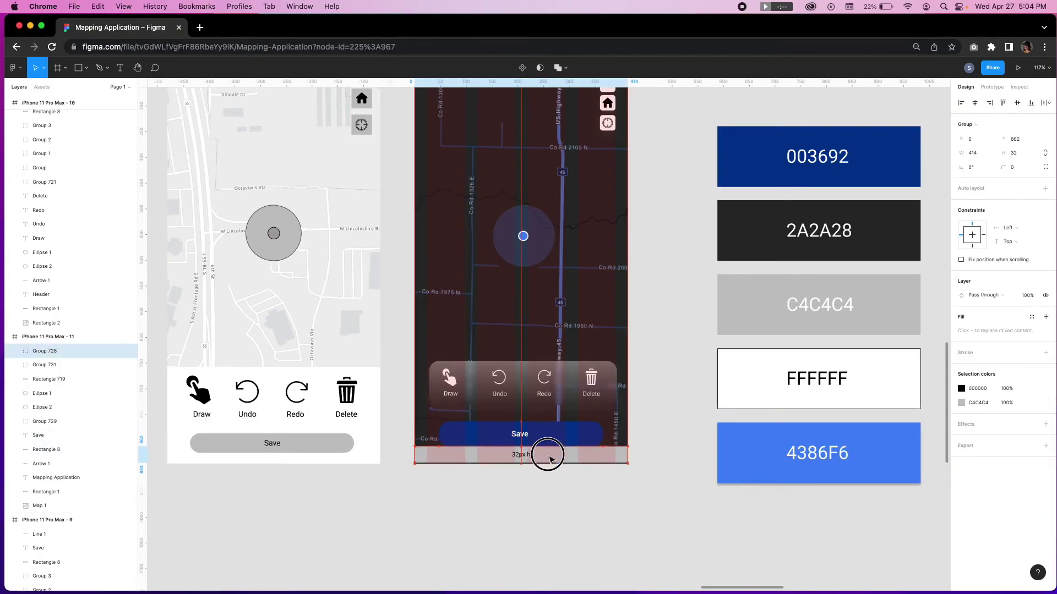
left_click_drag(543, 437, 533, 386)
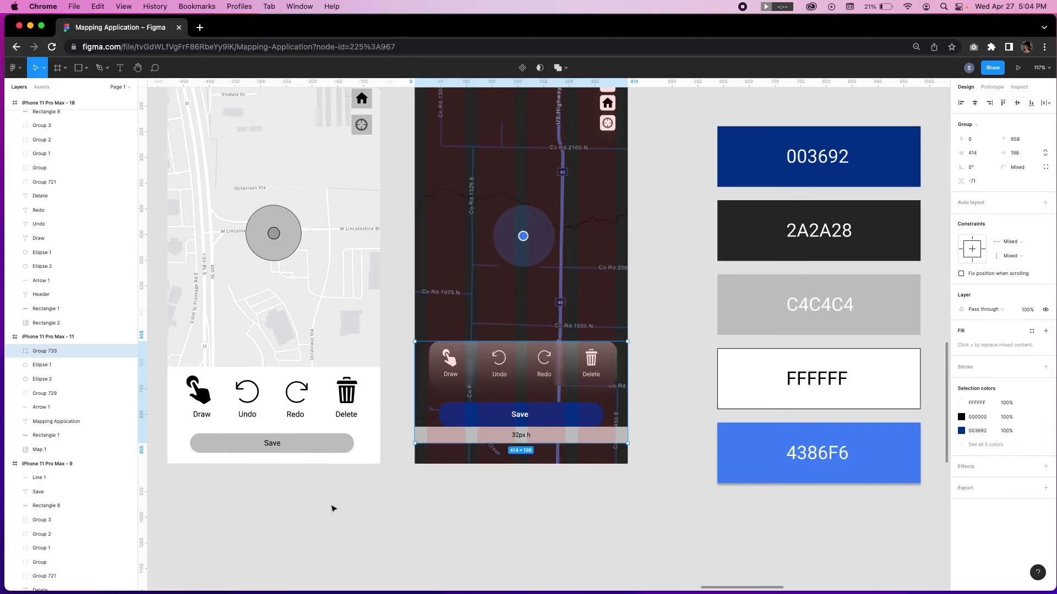
Step: Add a 16 px-high strip at 15% fill opacity along the frame's bottom edge
left_click(681, 391)
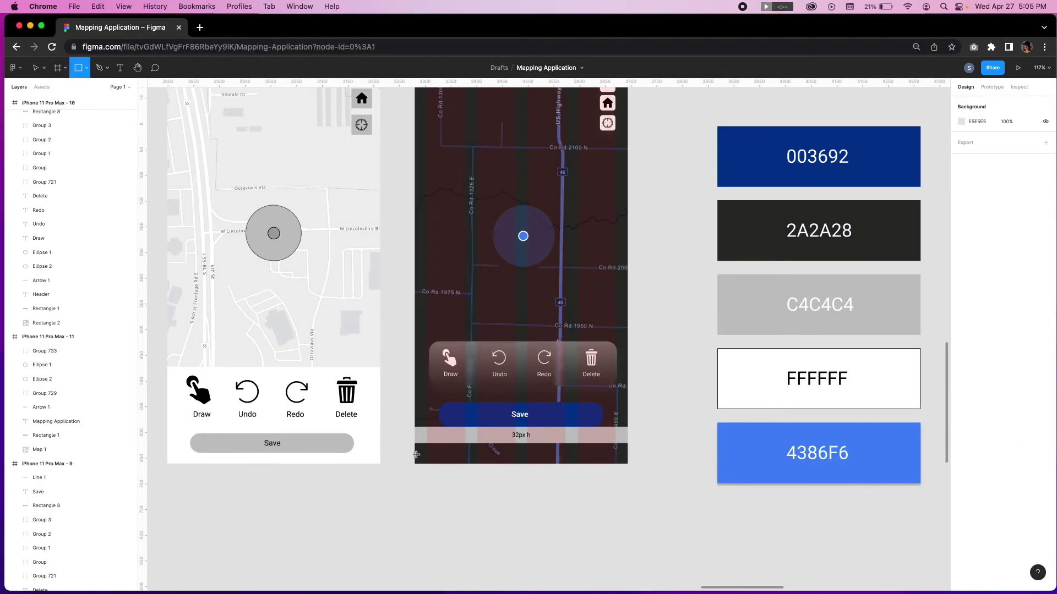
left_click_drag(415, 454, 628, 462)
type("1")
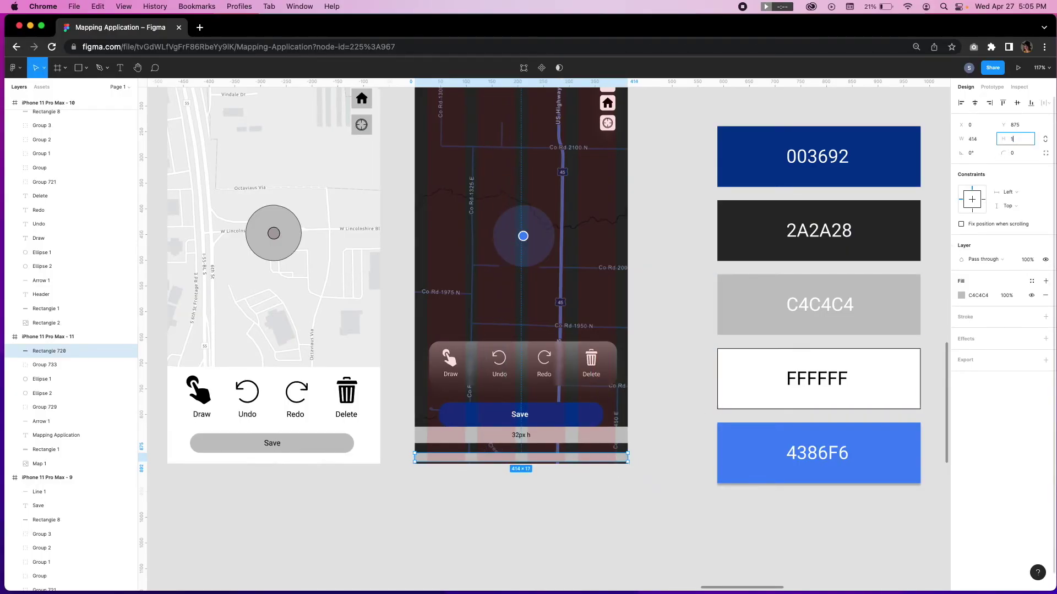
type("6")
key("Return")
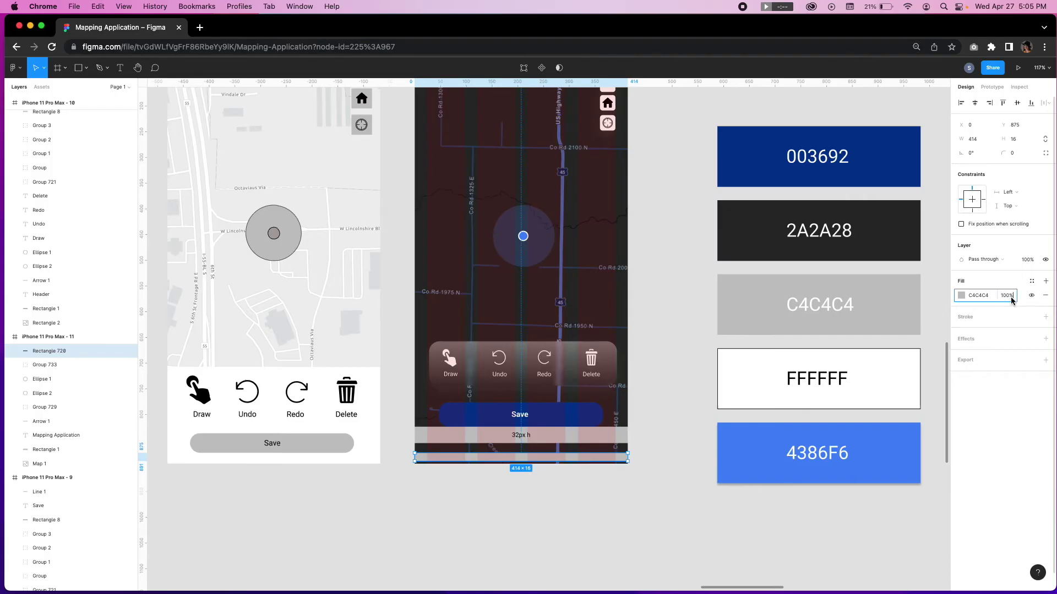
type("15")
key("Return")
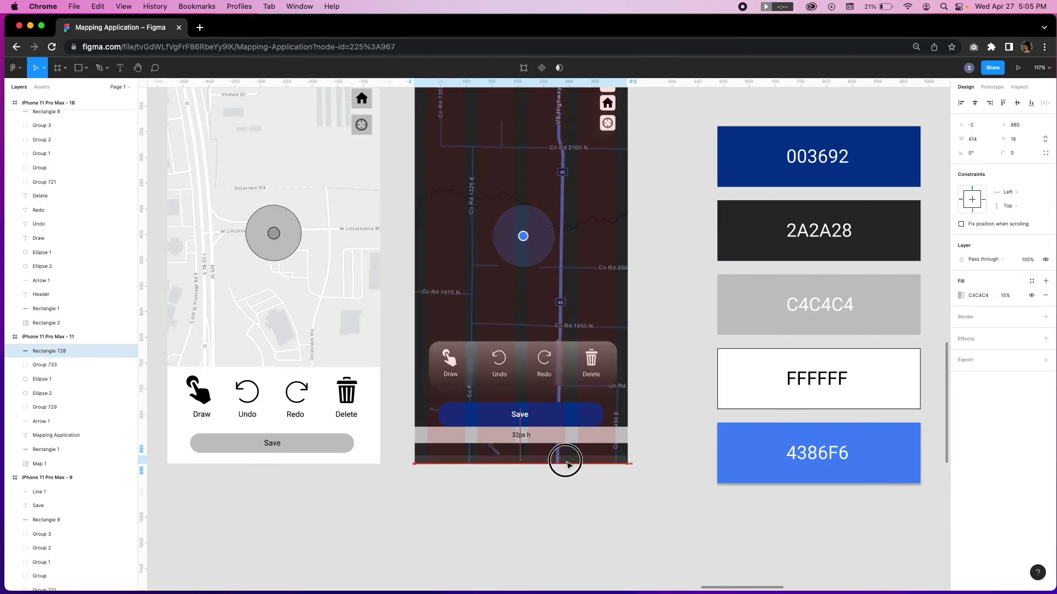
left_click_drag(570, 461, 558, 447)
left_click(557, 434)
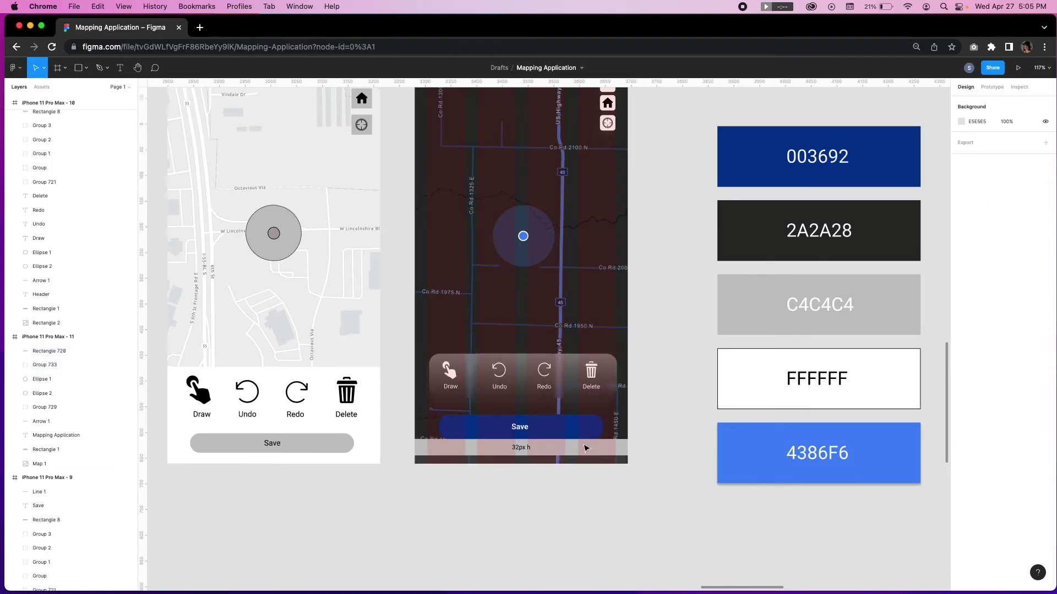
double_click(553, 451)
key("Escape")
Step: Place the GEOMARVEL logo in the map's bottom-right corner, scaled down to about a third
scroll(663, 401, "down", 5)
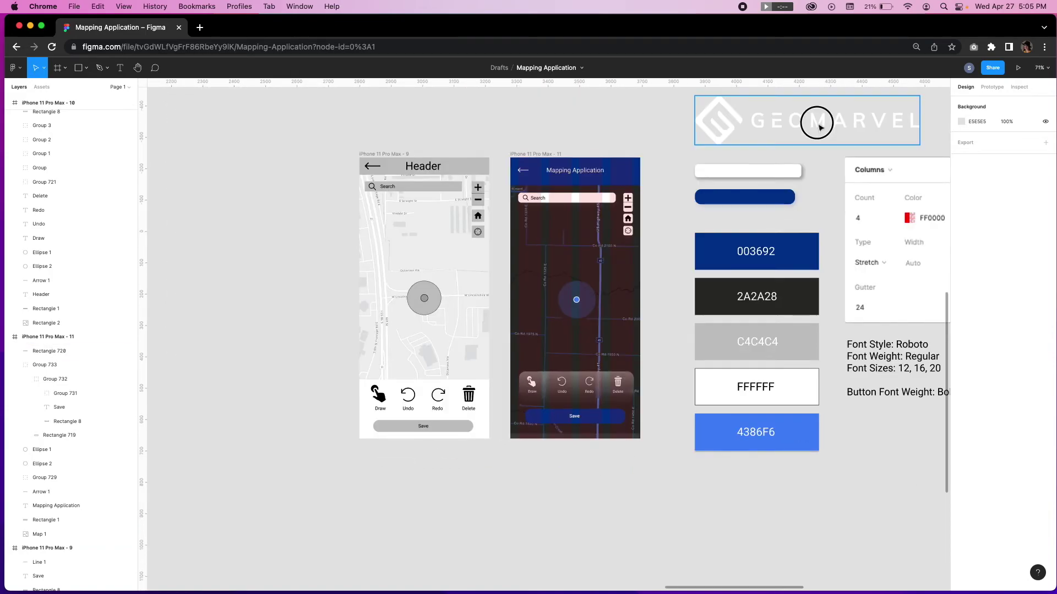
left_click_drag(813, 117, 664, 467)
scroll(663, 467, "up", 5)
left_click_drag(306, 373, 613, 382)
left_click(652, 436)
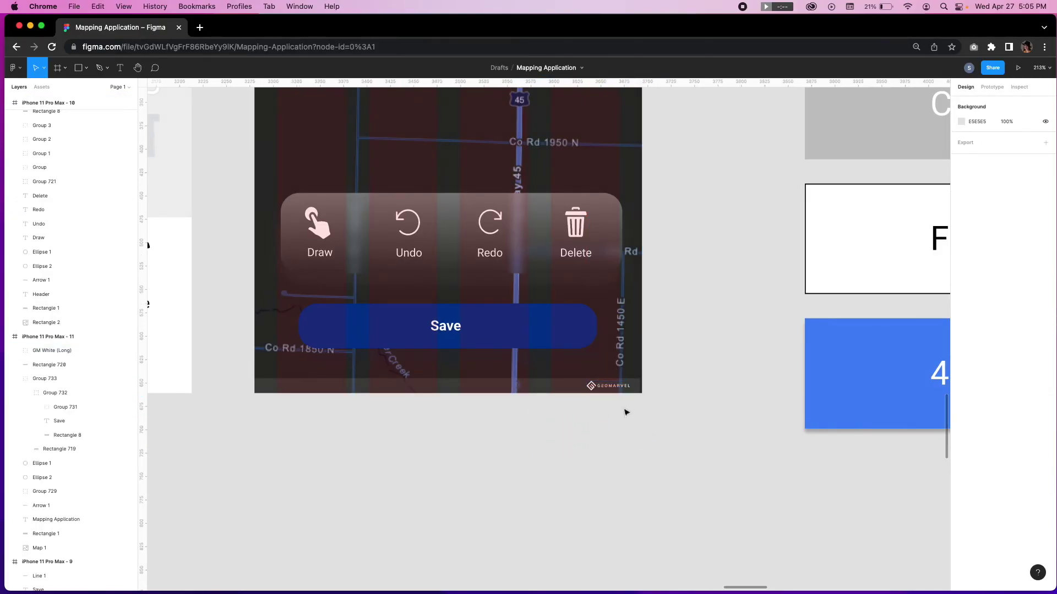
Step: Copy the Redo label beside the logo as 'Powered by' text at font size 8
left_click(488, 252, "super")
left_click_drag(488, 252, 553, 345)
scroll(566, 382, "up", 5)
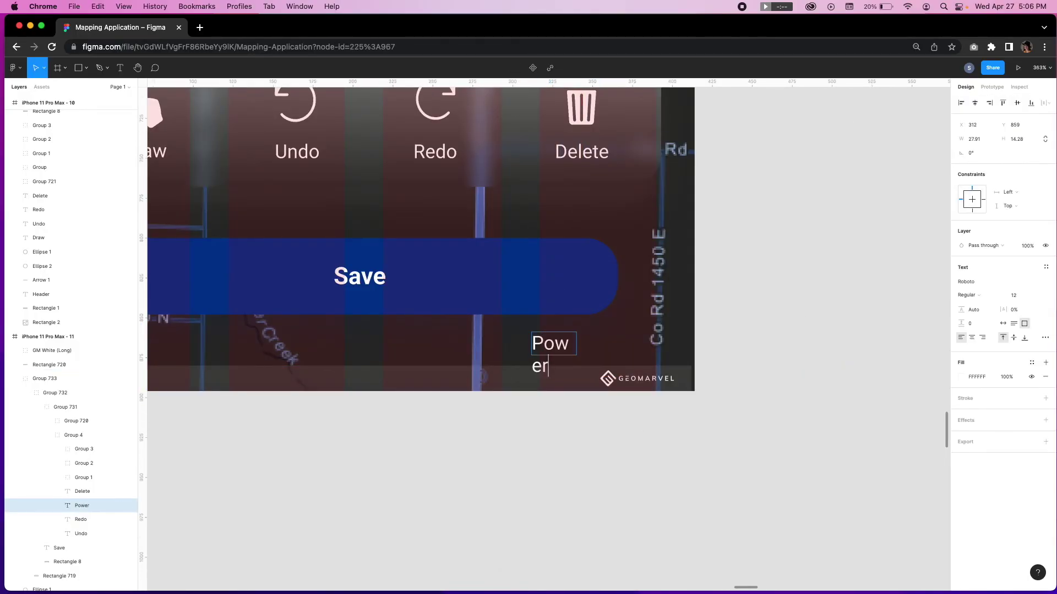
key("Escape")
left_click(1002, 323)
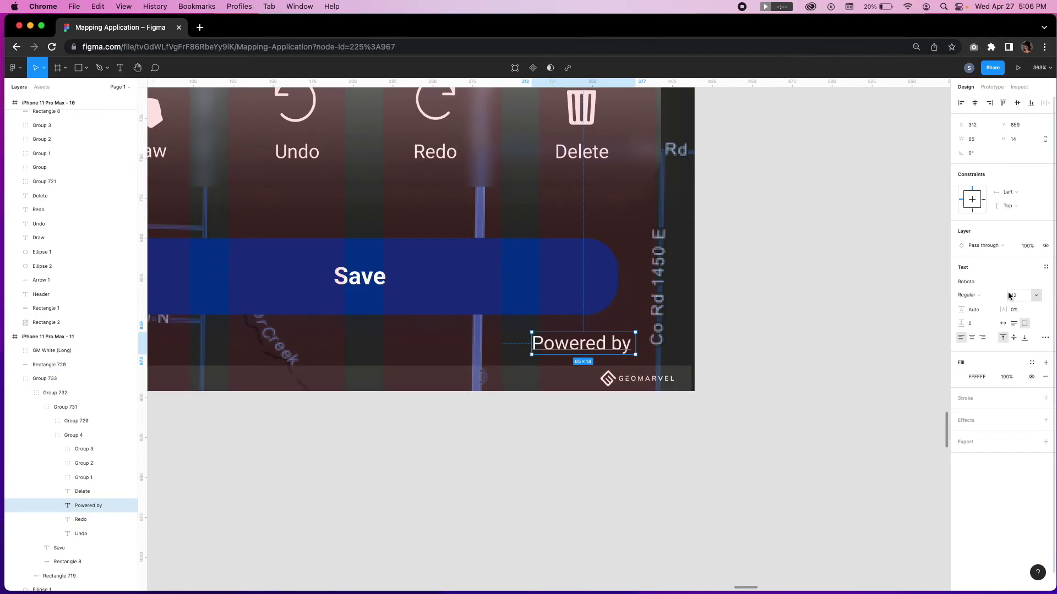
type("8")
key("Return")
scroll(728, 379, "down", 10)
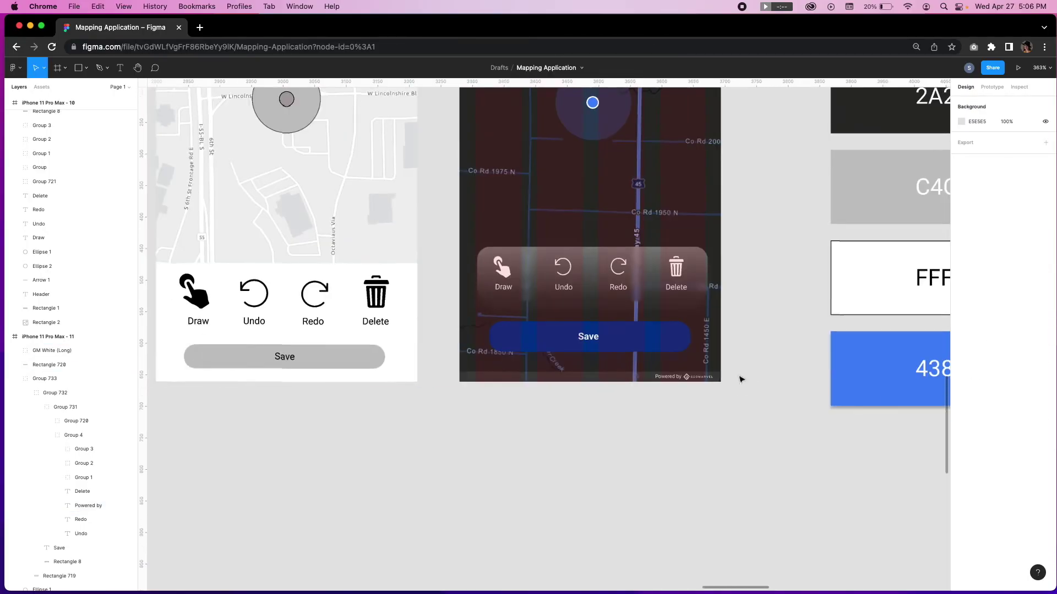
scroll(720, 344, "up", 5)
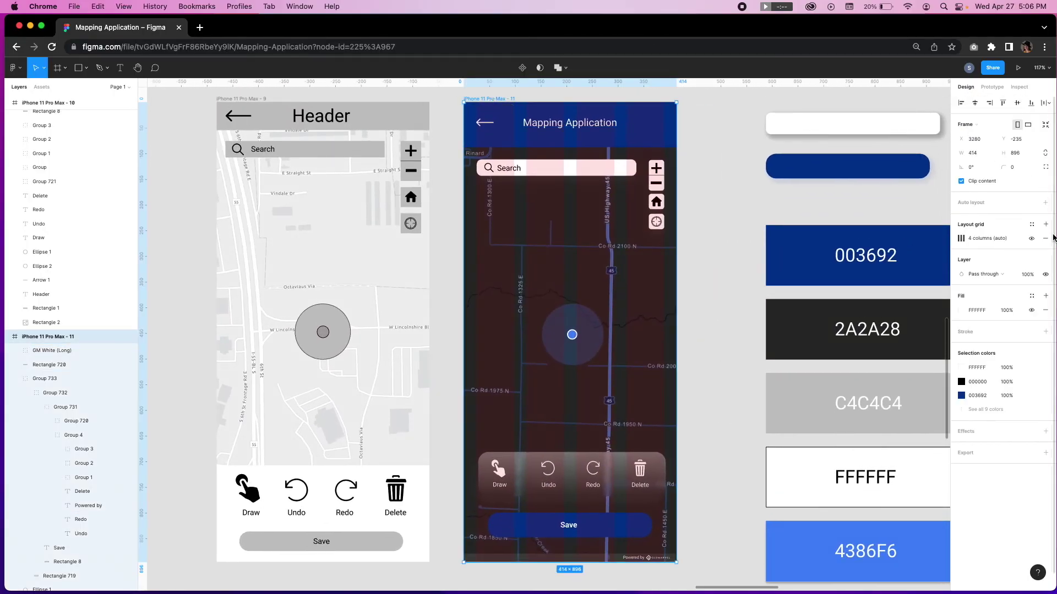
Step: Remove the frame's column layout grid and turn the search box's Rectangle 3 into a component
left_click(1048, 240)
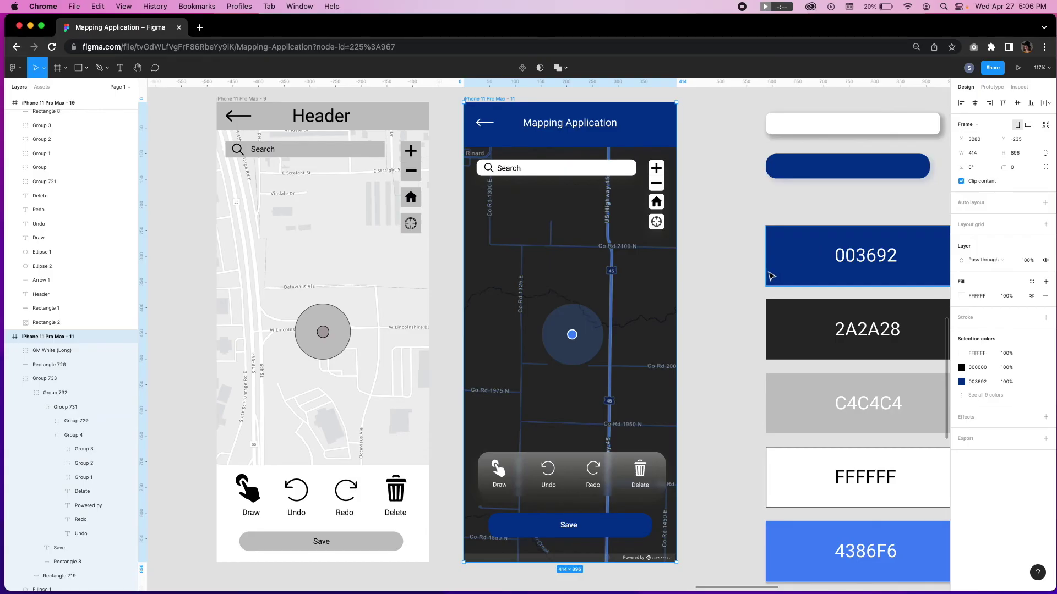
left_click(739, 229)
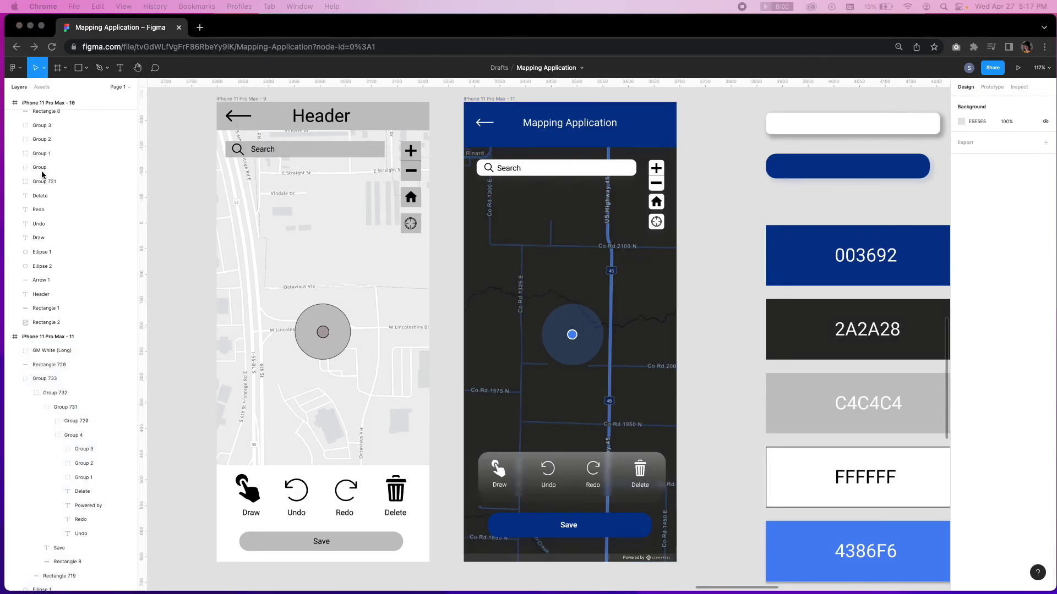
left_click(49, 281)
left_click(42, 253)
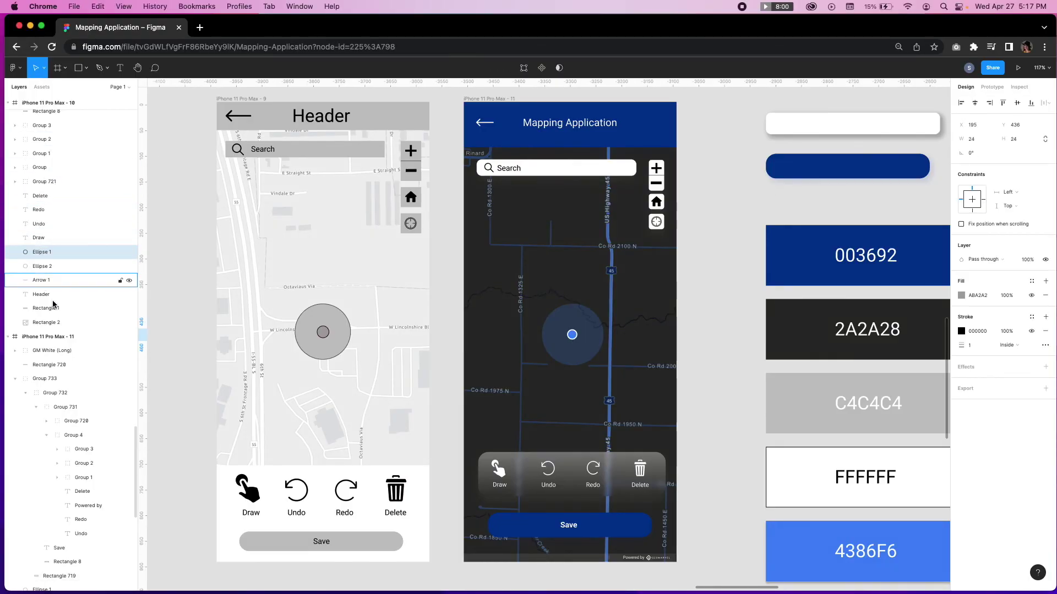
left_click(50, 378)
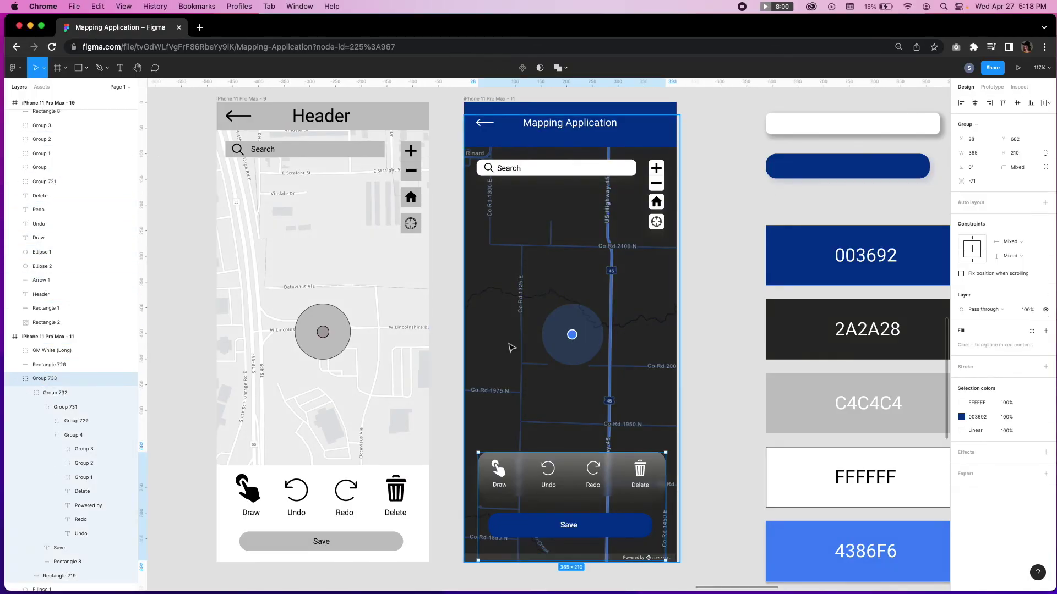
left_click(538, 174)
double_click(539, 171)
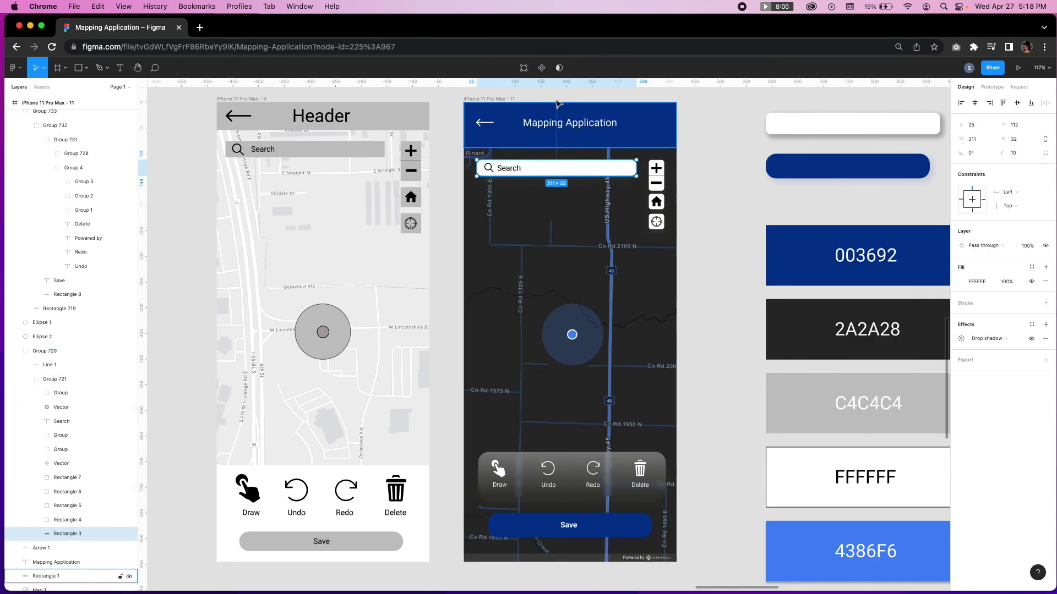
left_click(542, 69)
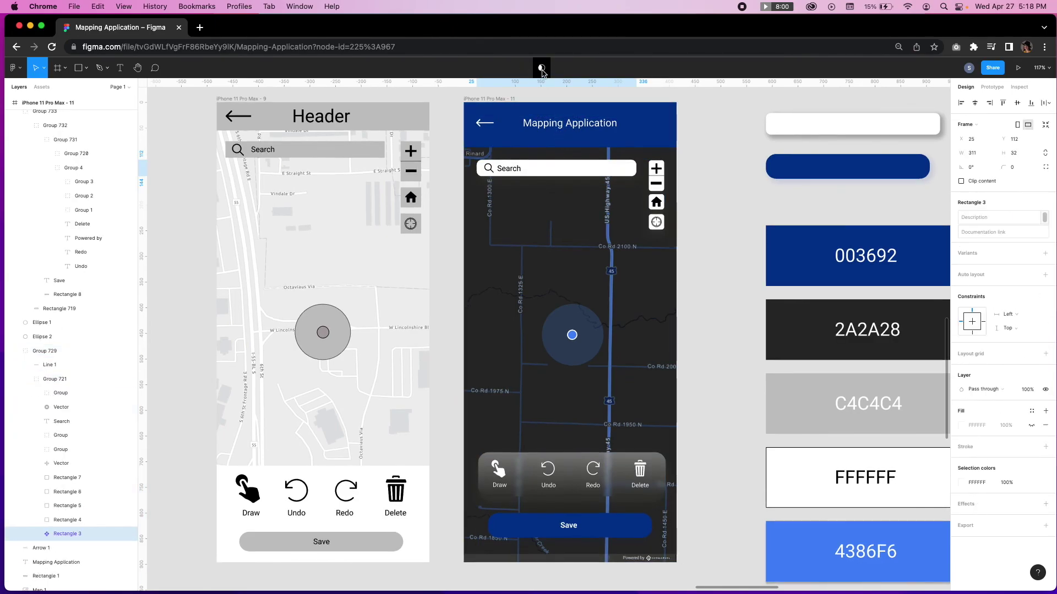